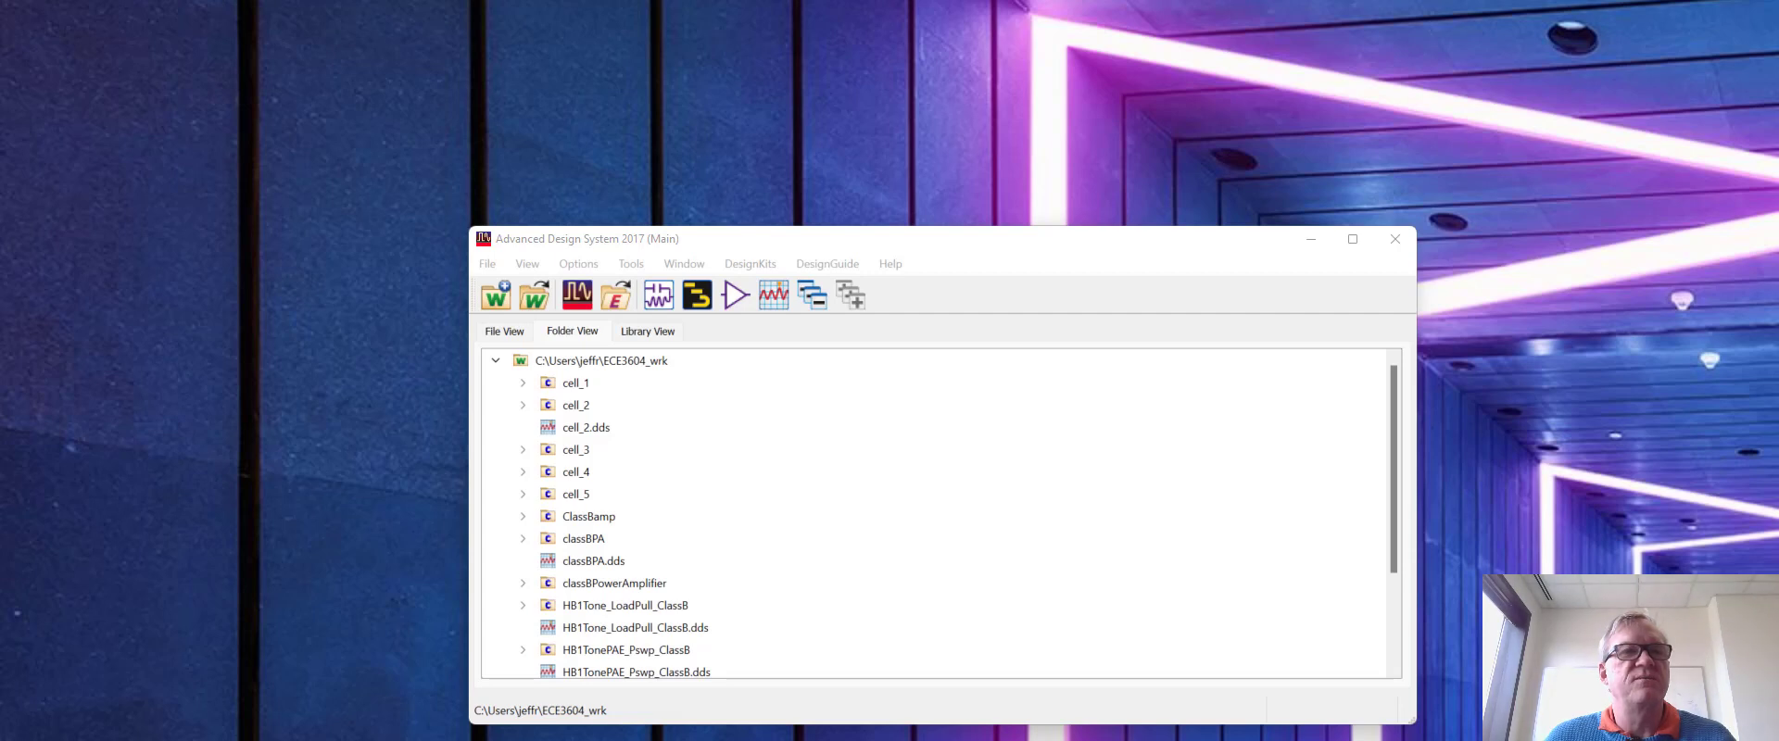
- Create a new schematic in cell_6 of ECE3604 and move its window toward the top
left_click(660, 293)
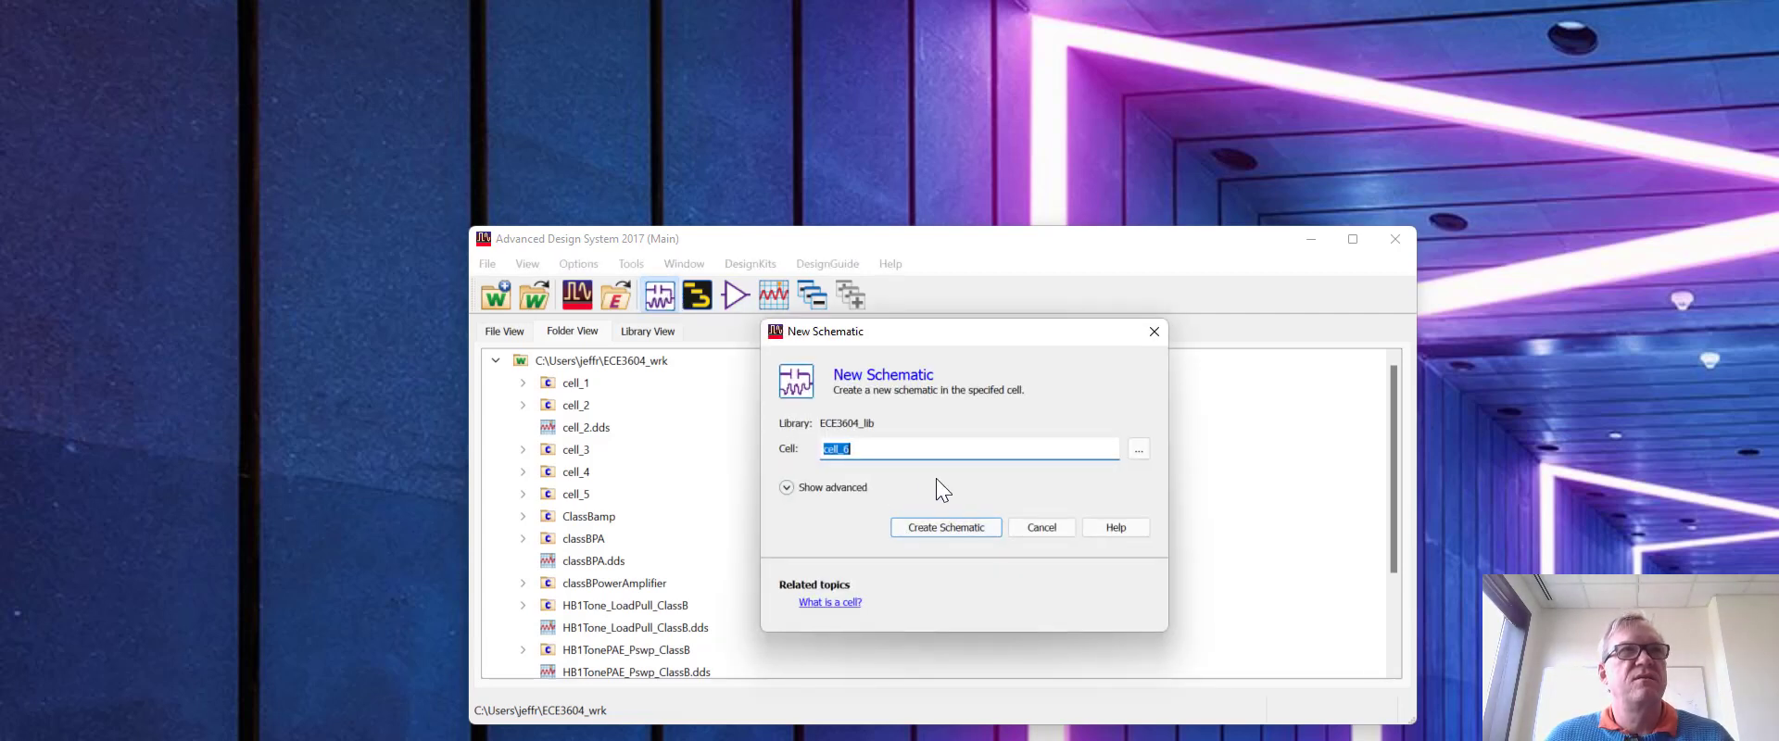
left_click(966, 523)
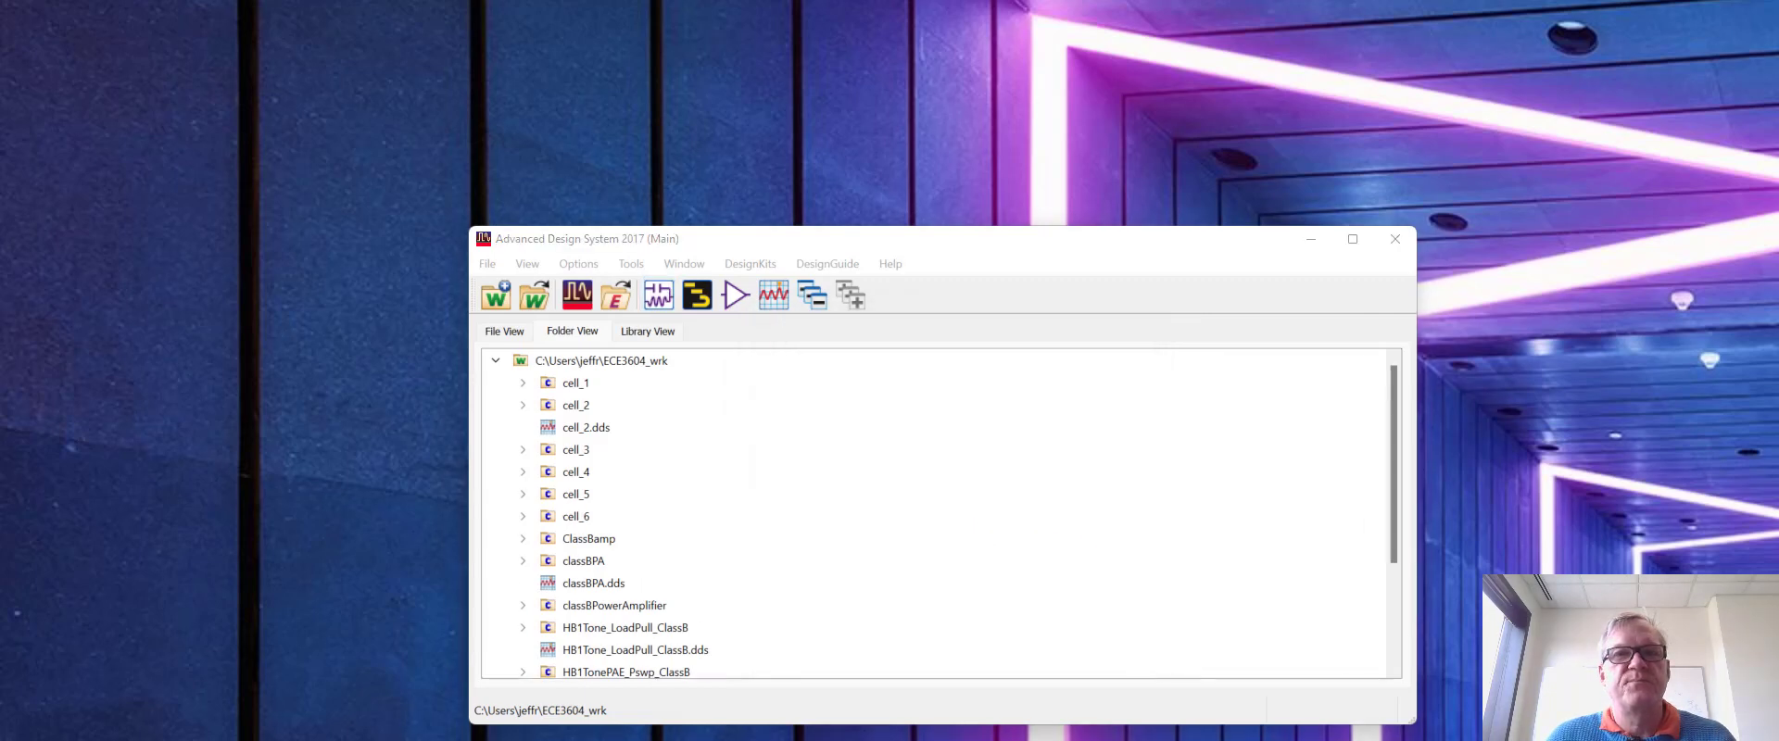
left_click_drag(1292, 435, 1271, 63)
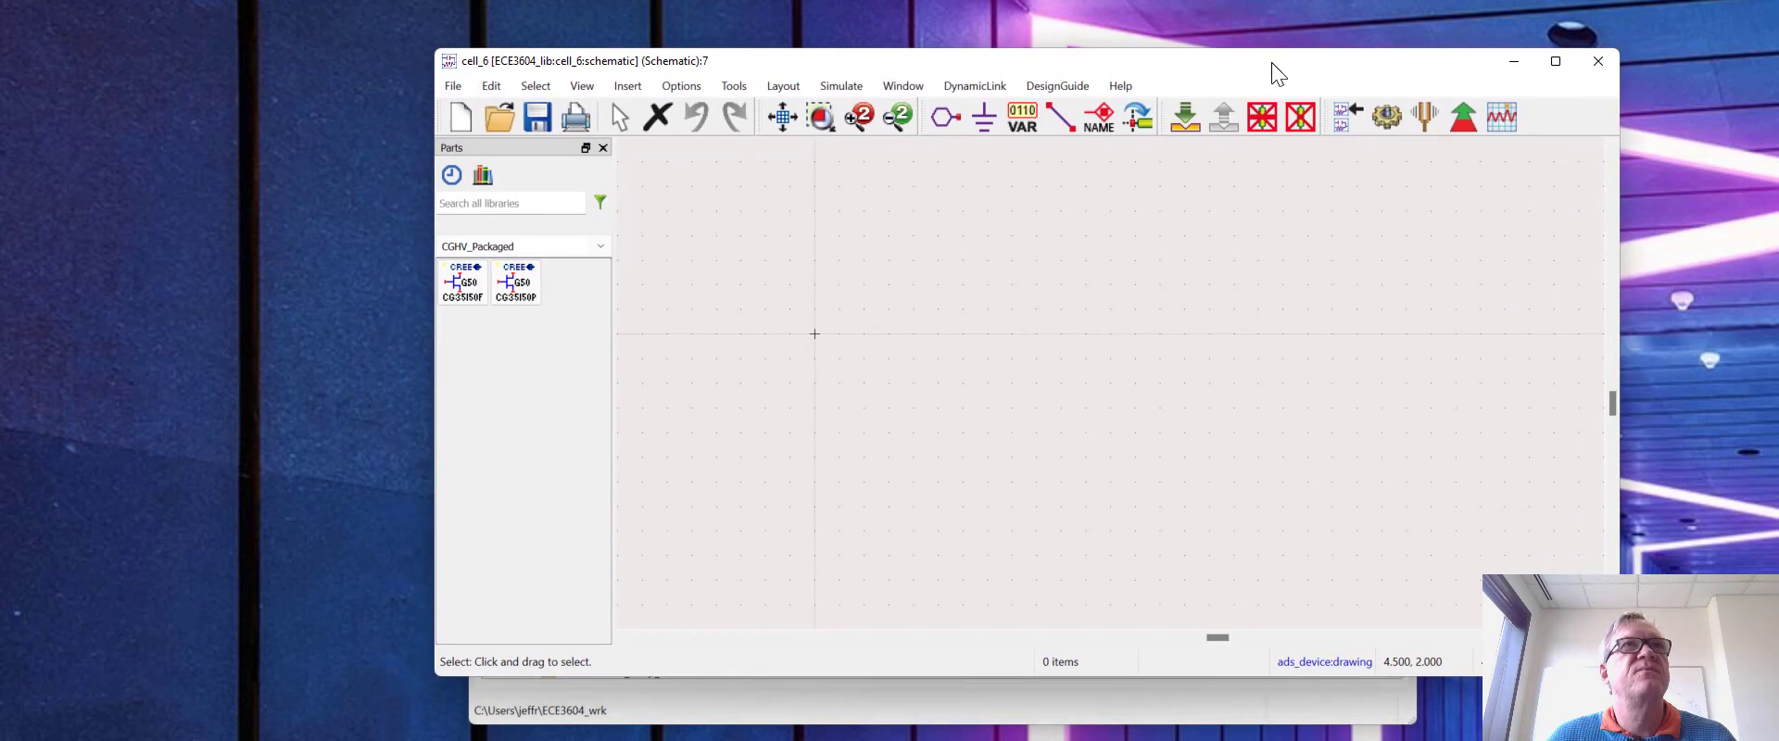
- Load the Amplifier DesignGuide's Class B 'Spectrum, Gain, Harmonic Distortion, and PAE vs. Power' example
left_click(1056, 85)
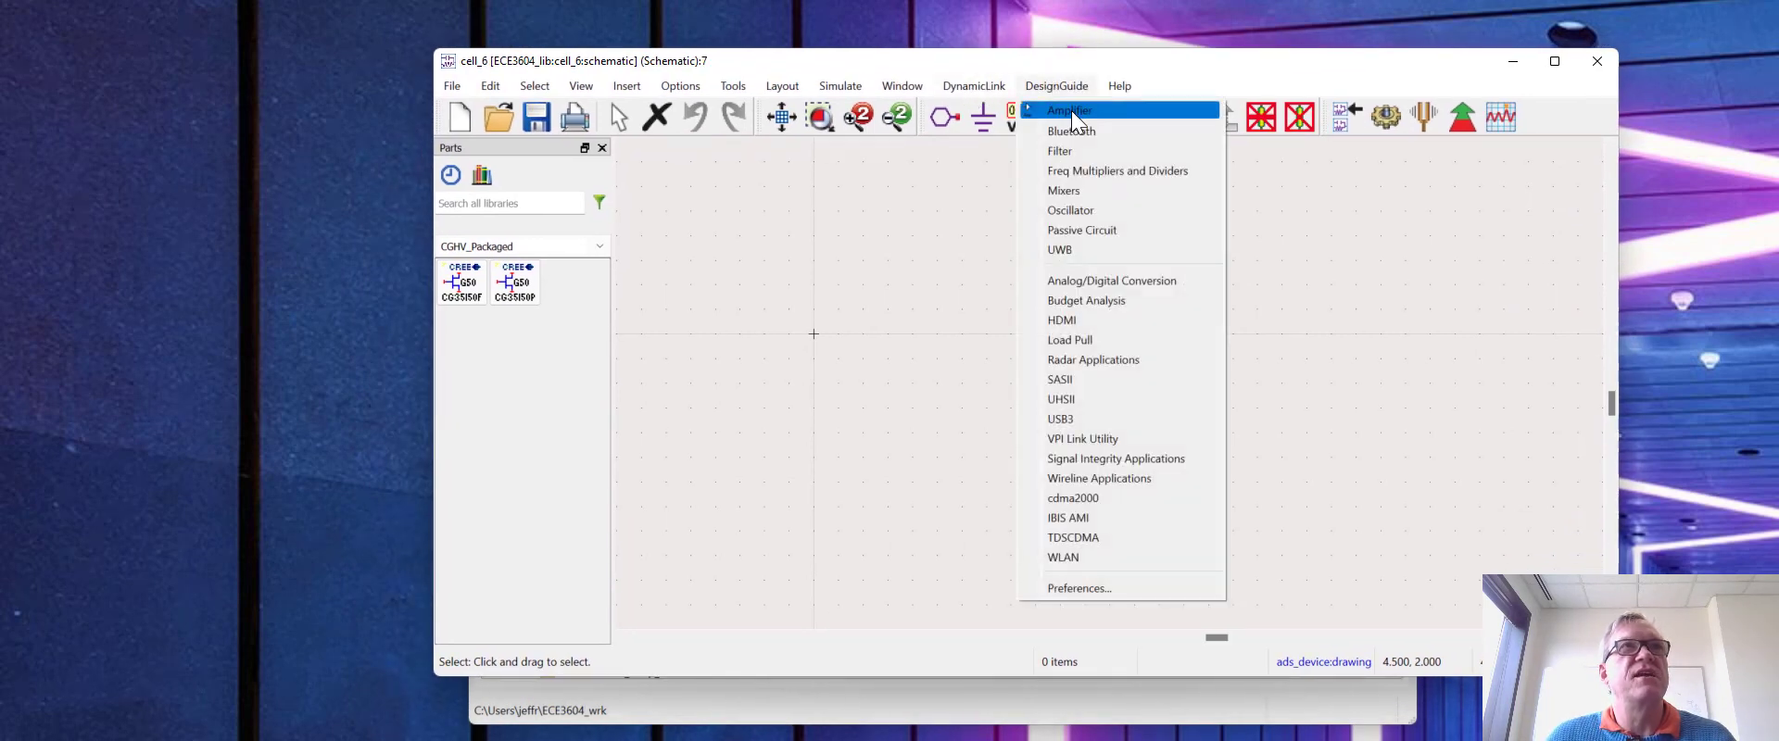
left_click(1071, 109)
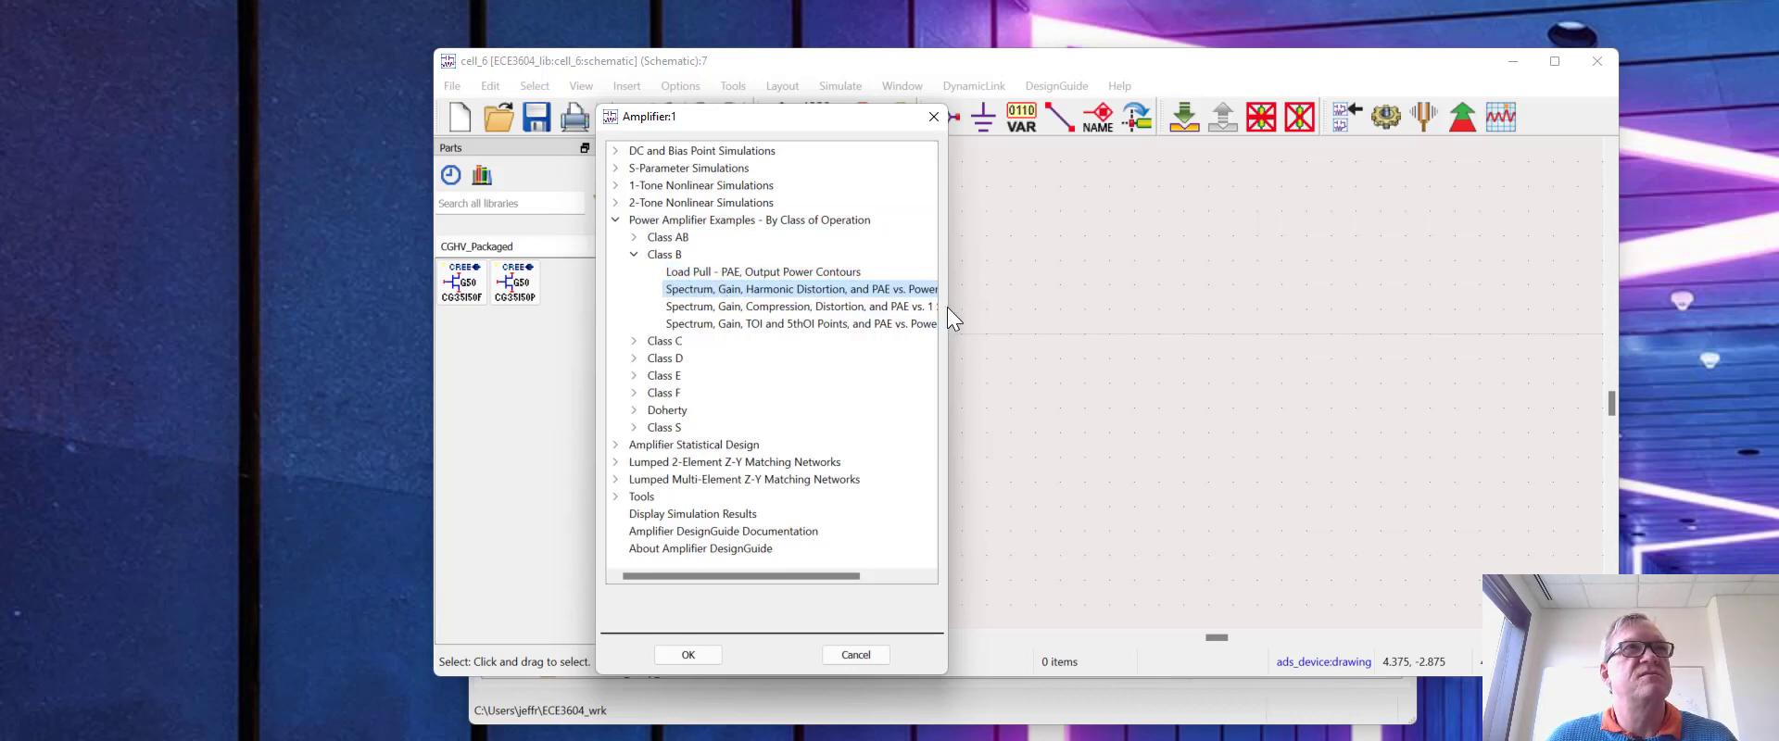
left_click_drag(947, 307, 1026, 308)
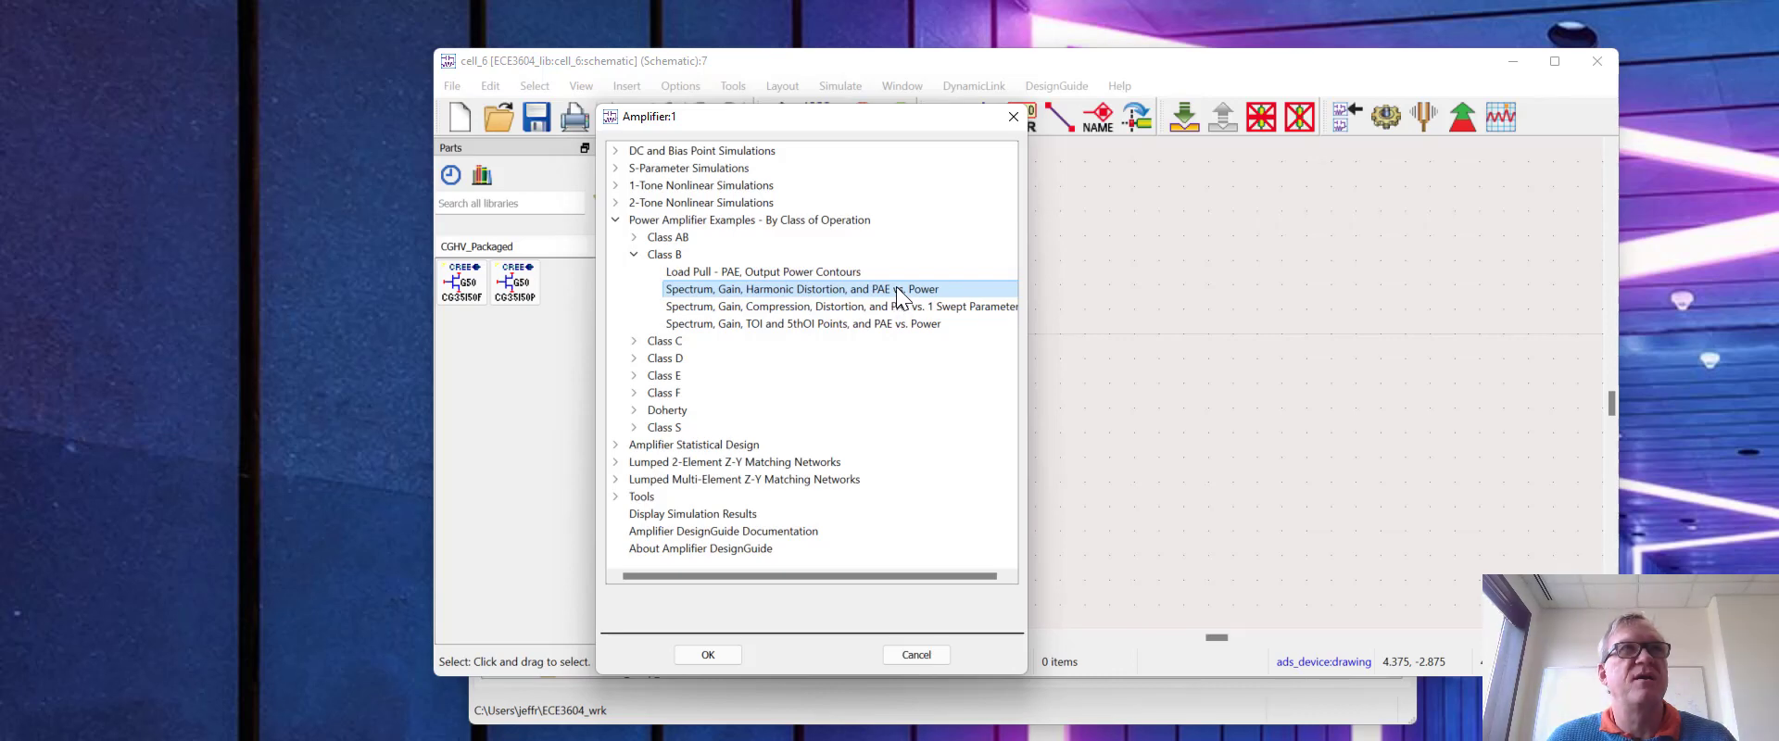
double_click(902, 288)
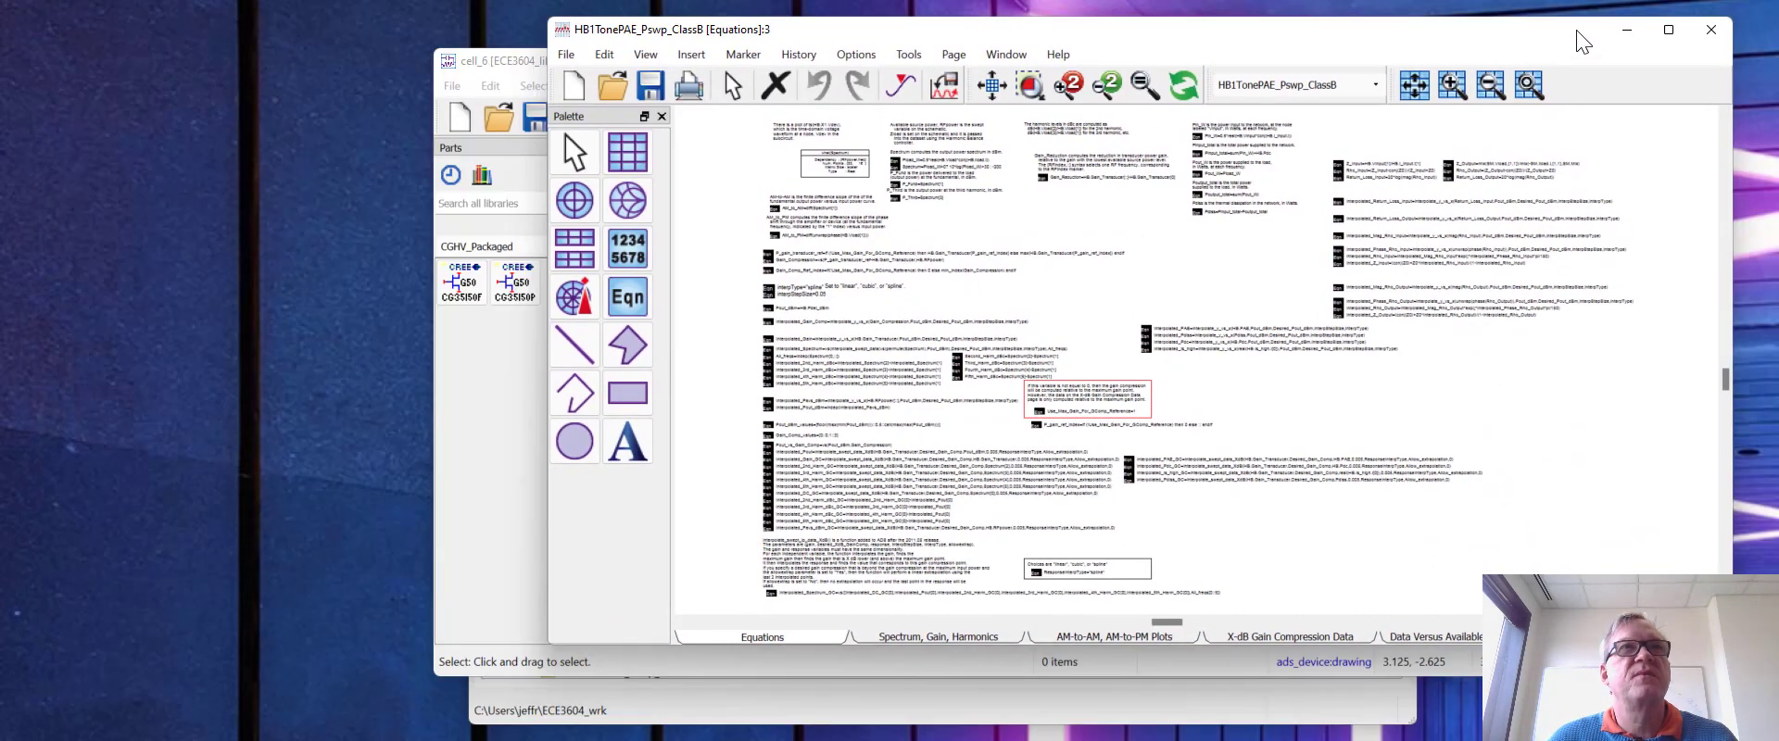
- Bring the HB1TonePAE_Pswp_ClassB schematic forward and delete its ClassBamp X1 block
left_click_drag(1576, 29, 1576, 41)
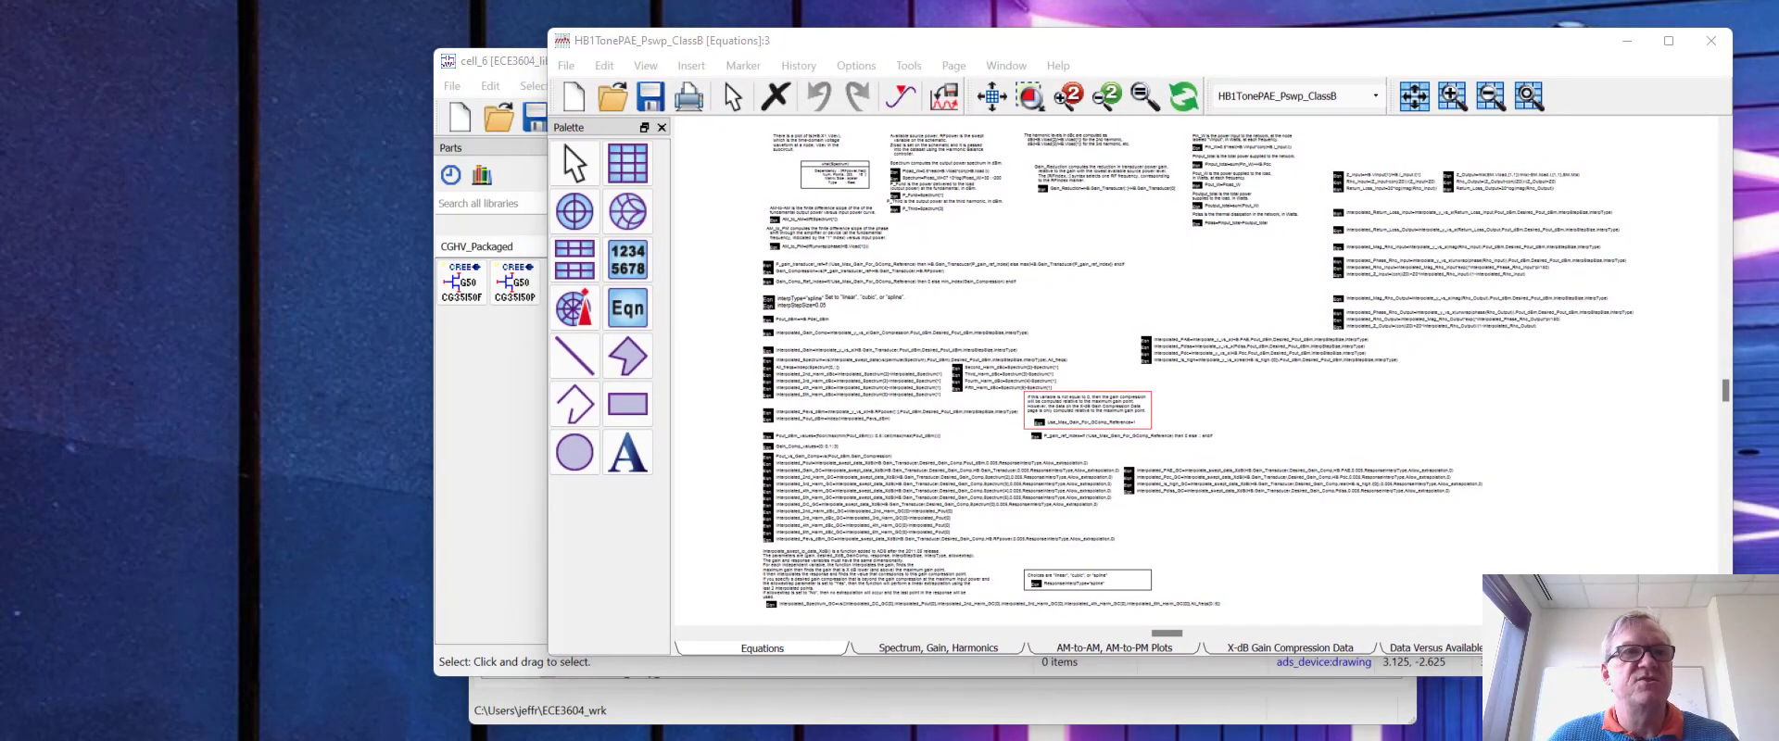
left_click_drag(1316, 737, 947, 63)
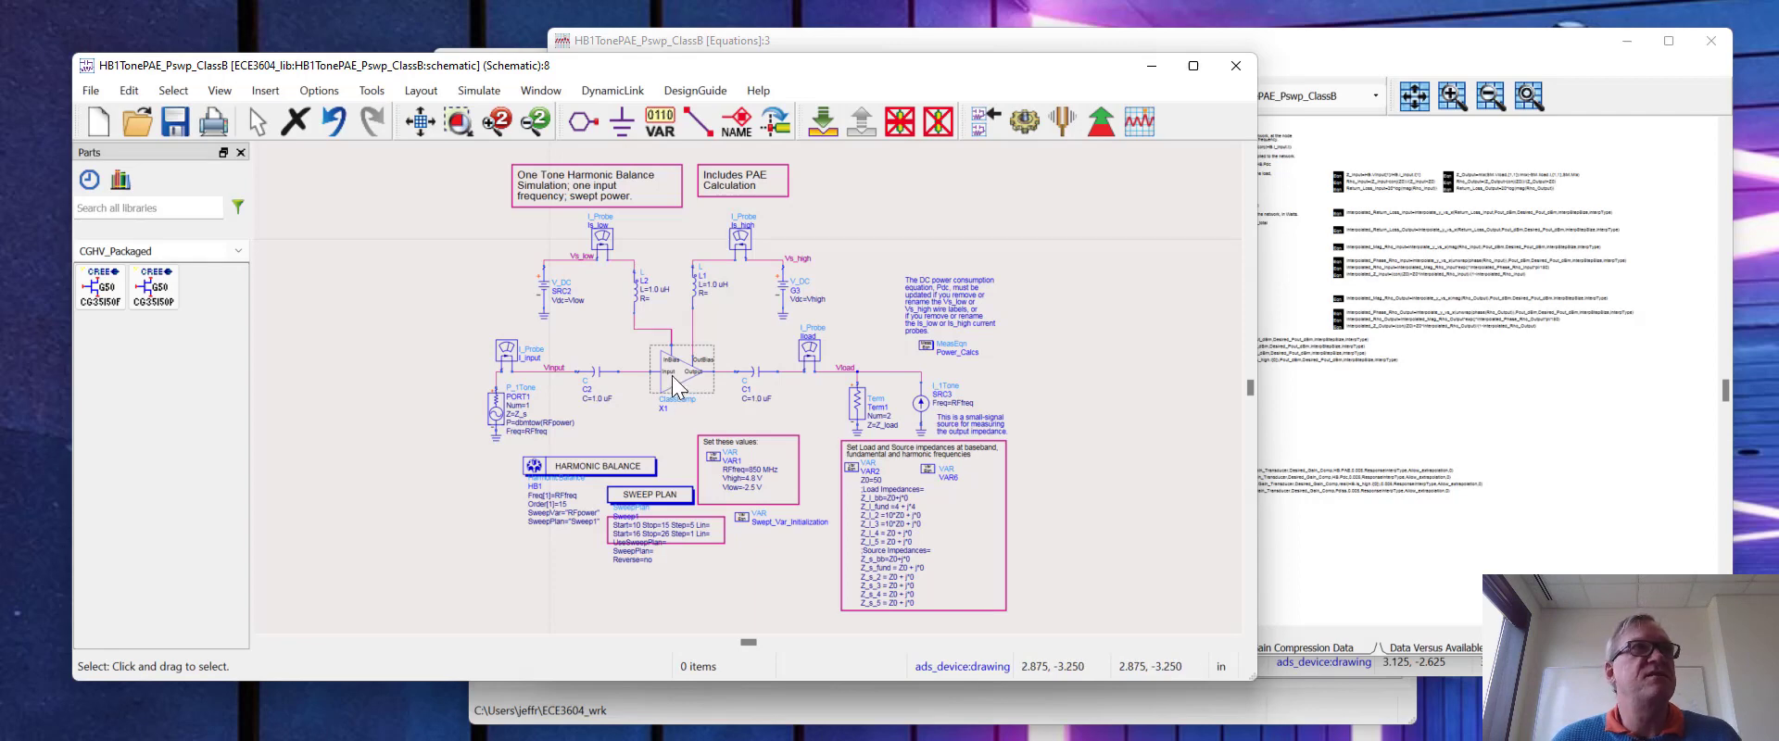
left_click(704, 382)
key("Delete")
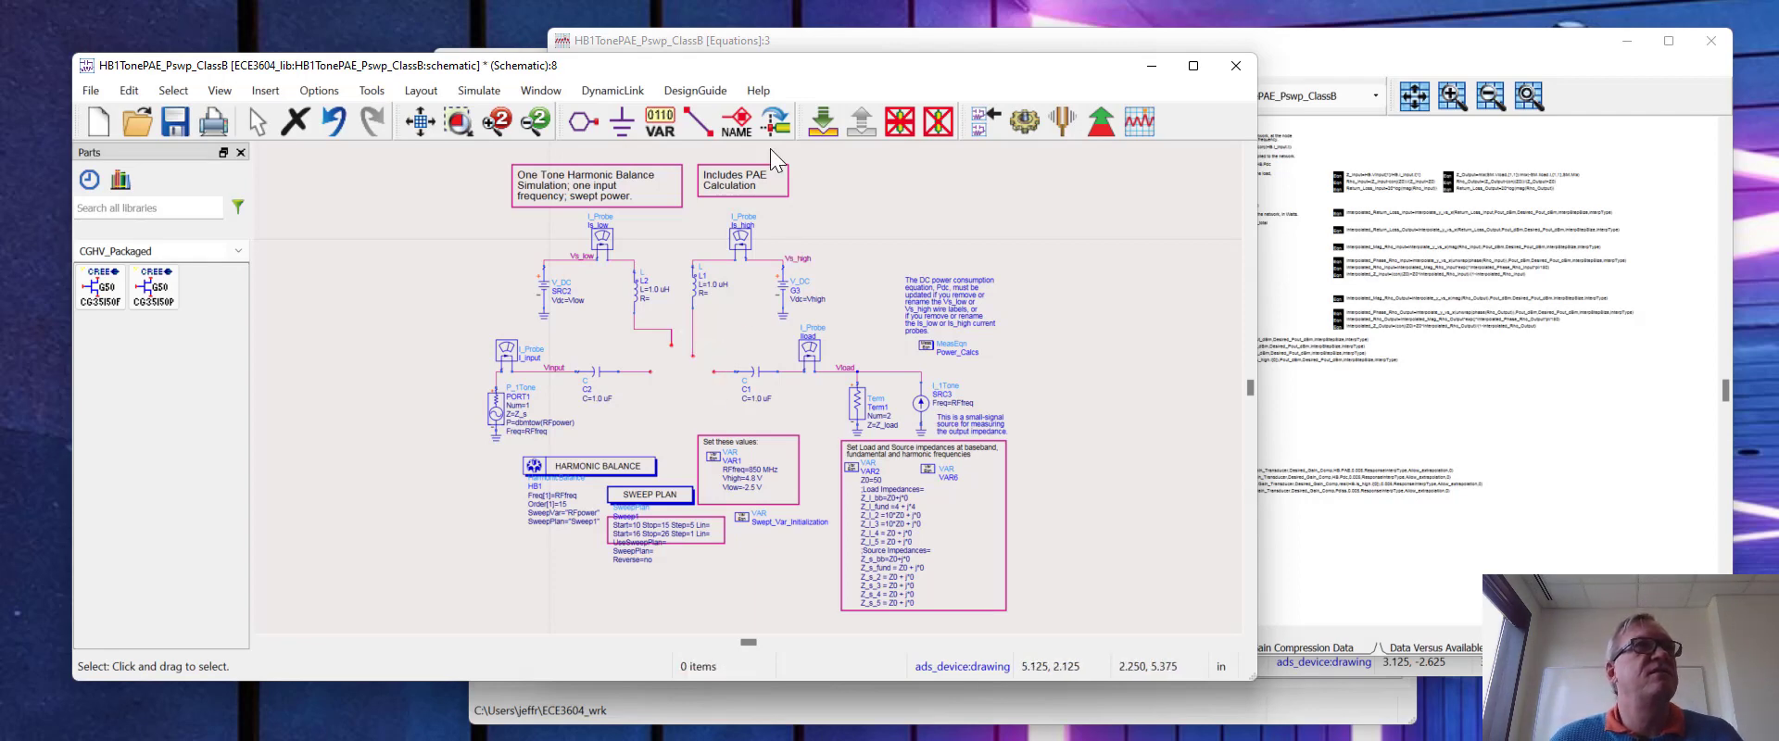
- Place one classBPowerAmplifier from ECE3604_lib where ClassBamp used to be
left_click(275, 90)
mouse_move(319, 242)
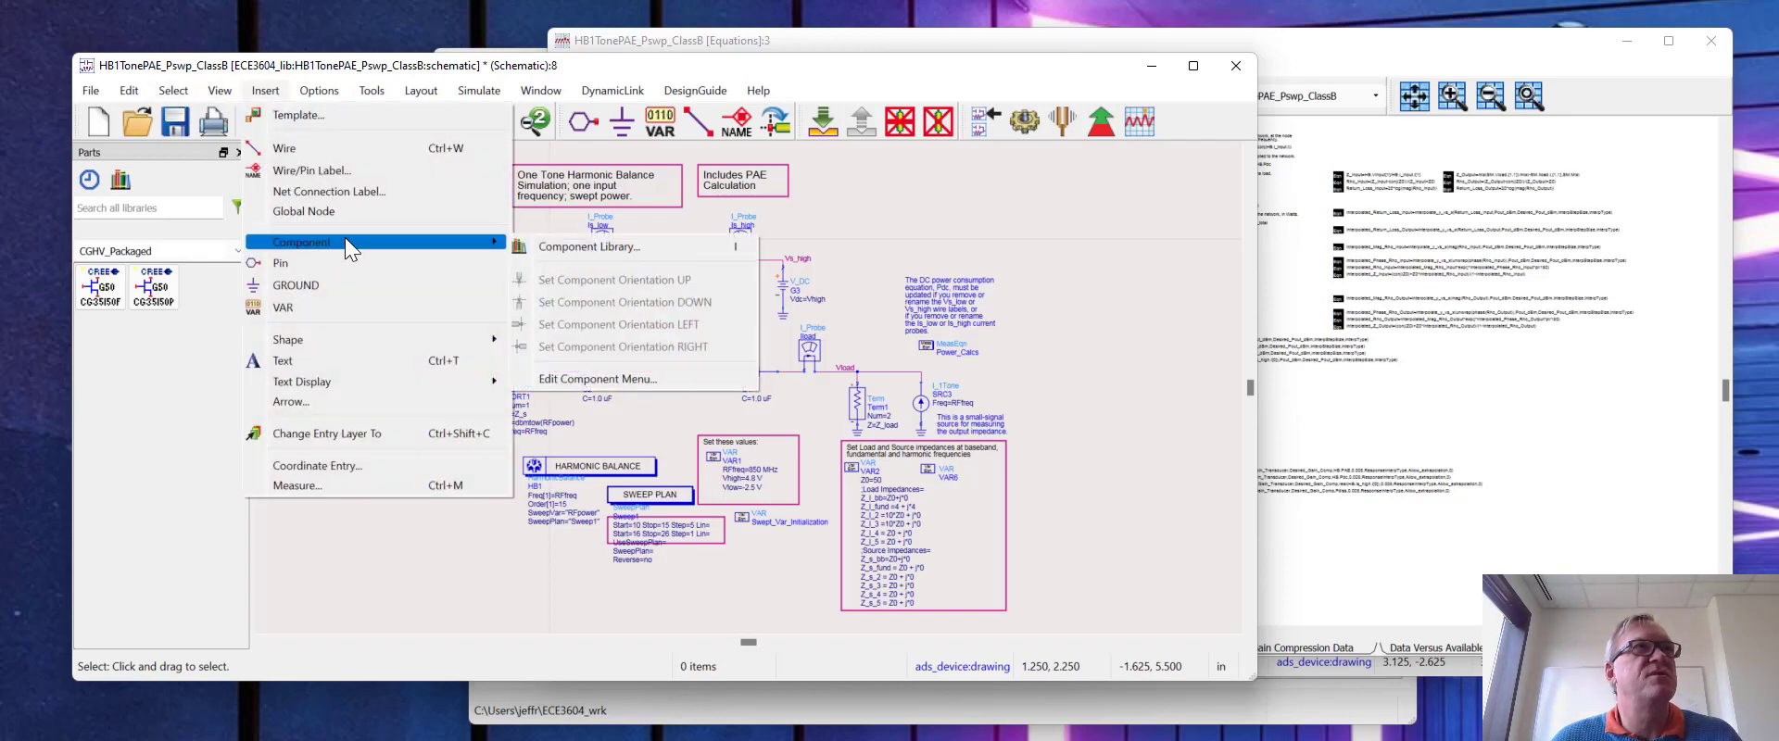
left_click(593, 247)
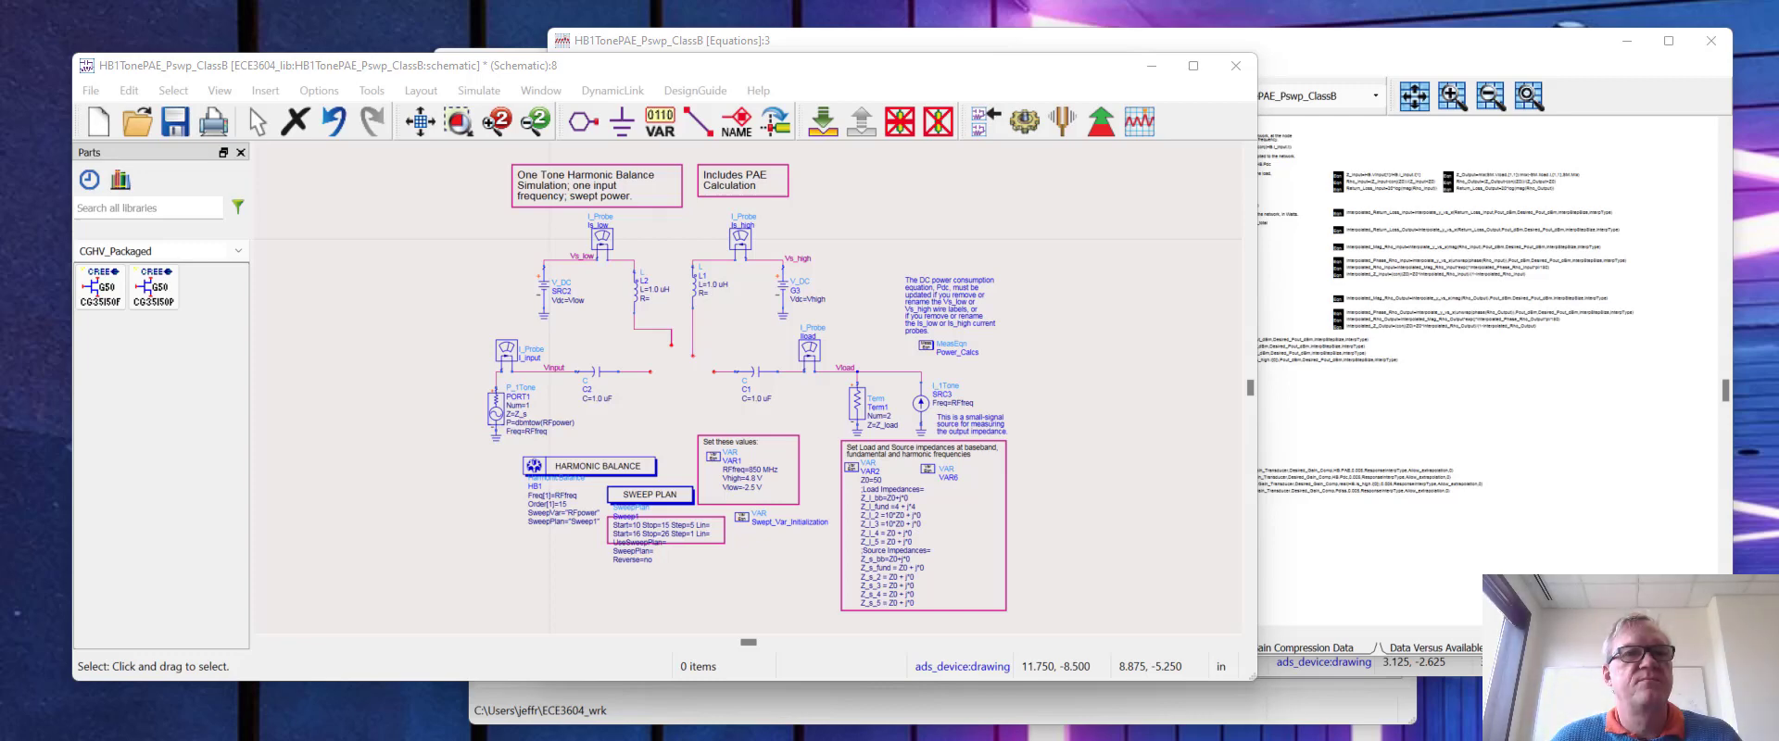
left_click_drag(899, 481, 1027, 352)
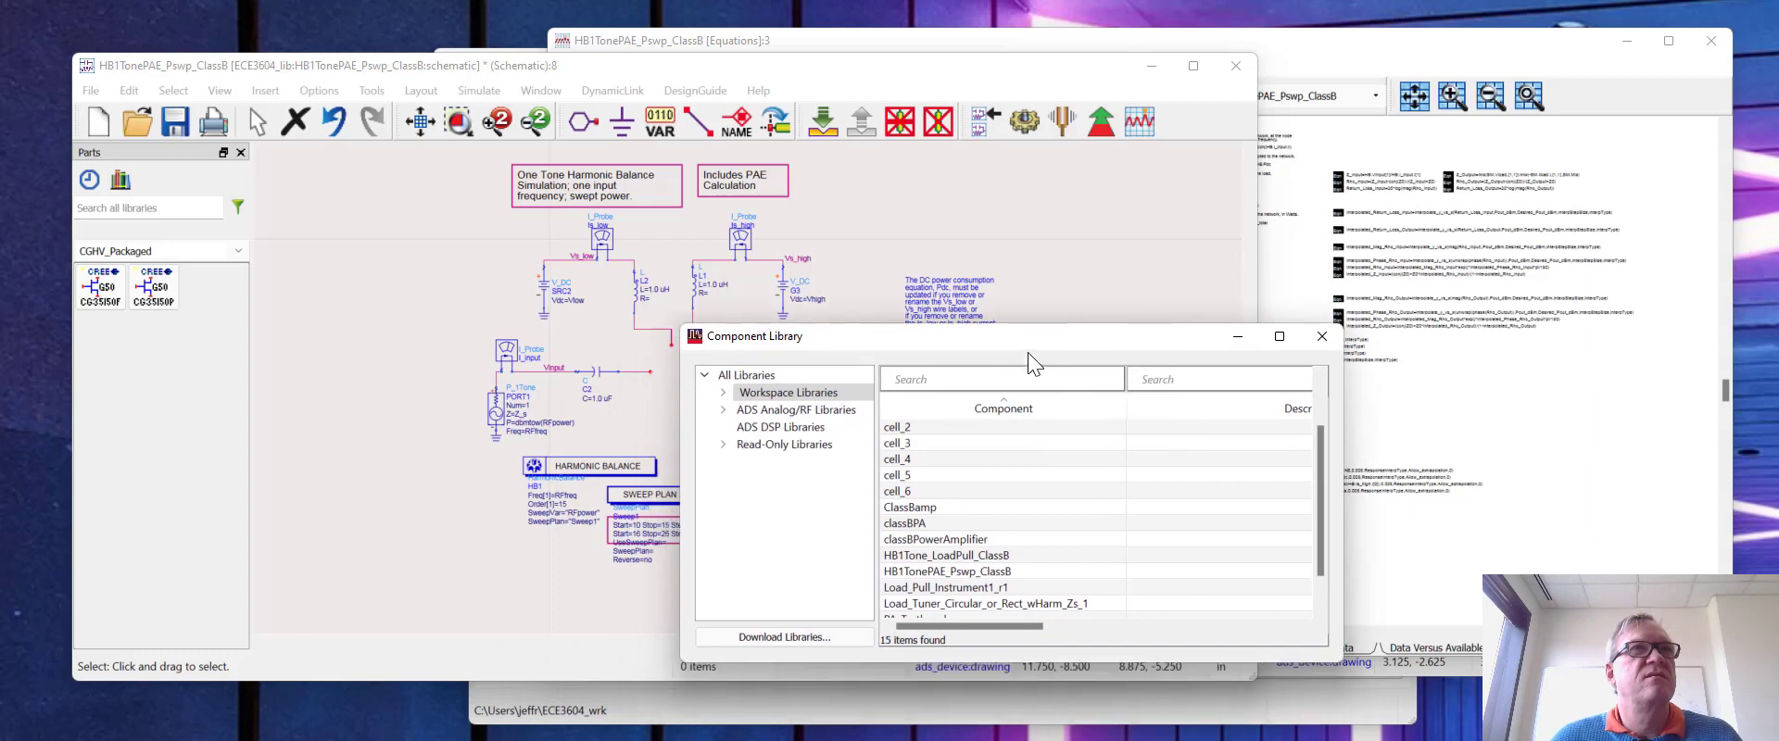
left_click(723, 392)
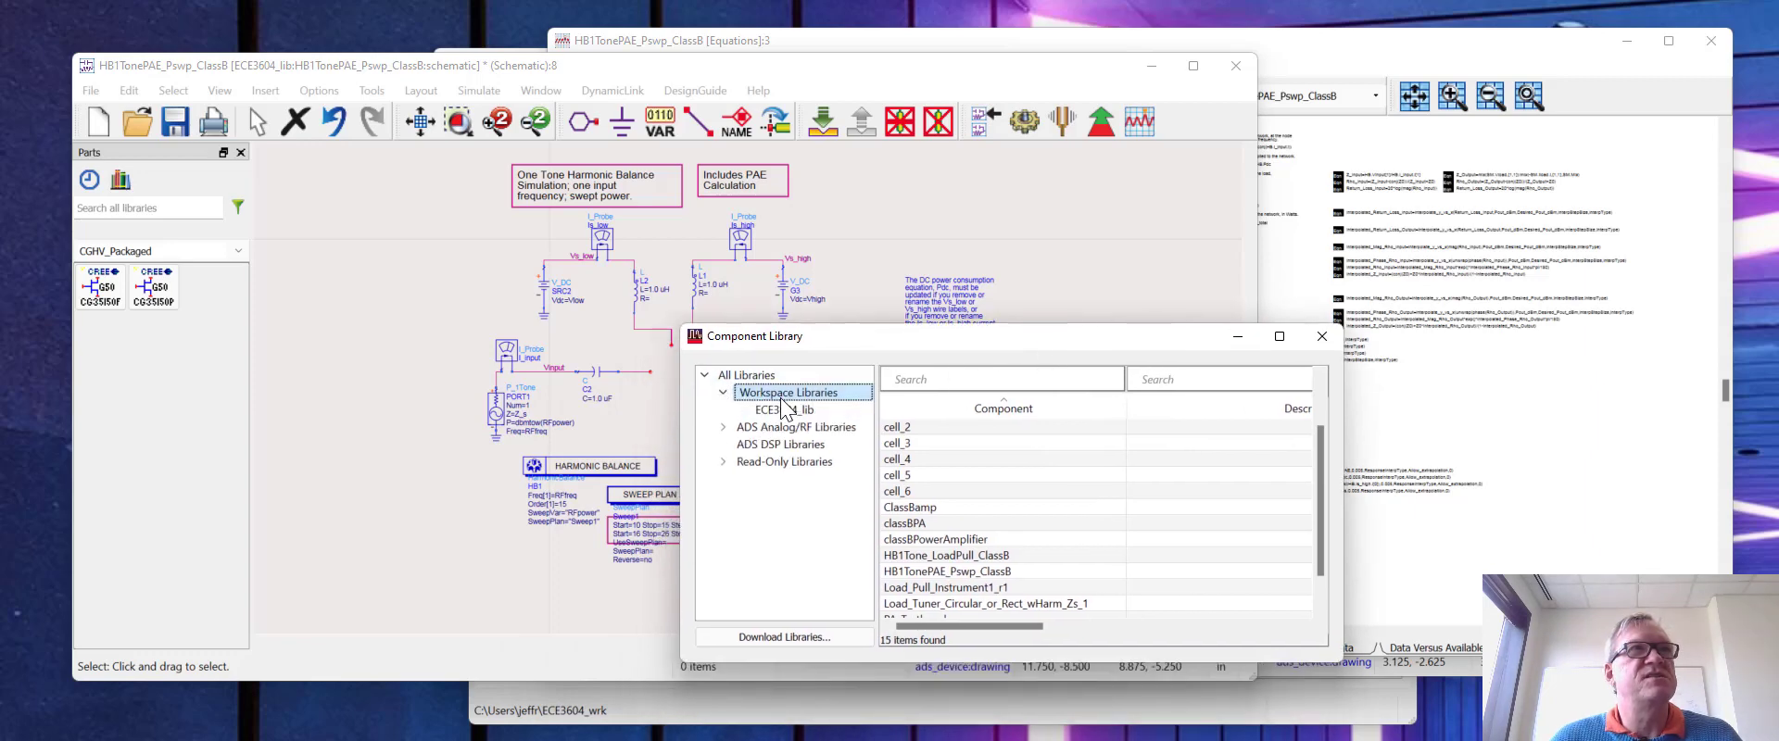
left_click(793, 411)
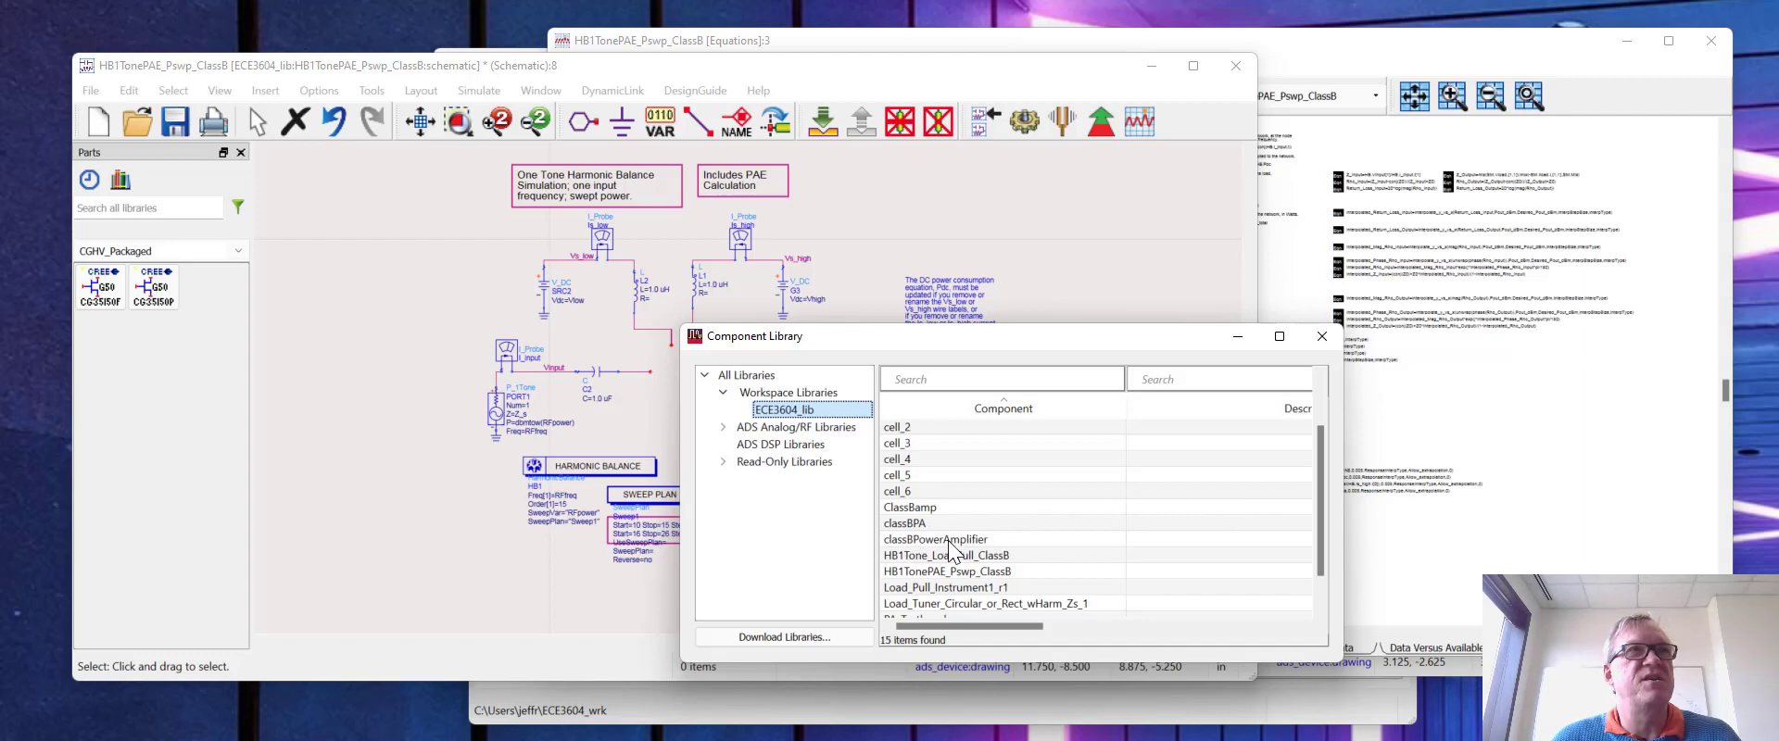
left_click(948, 542)
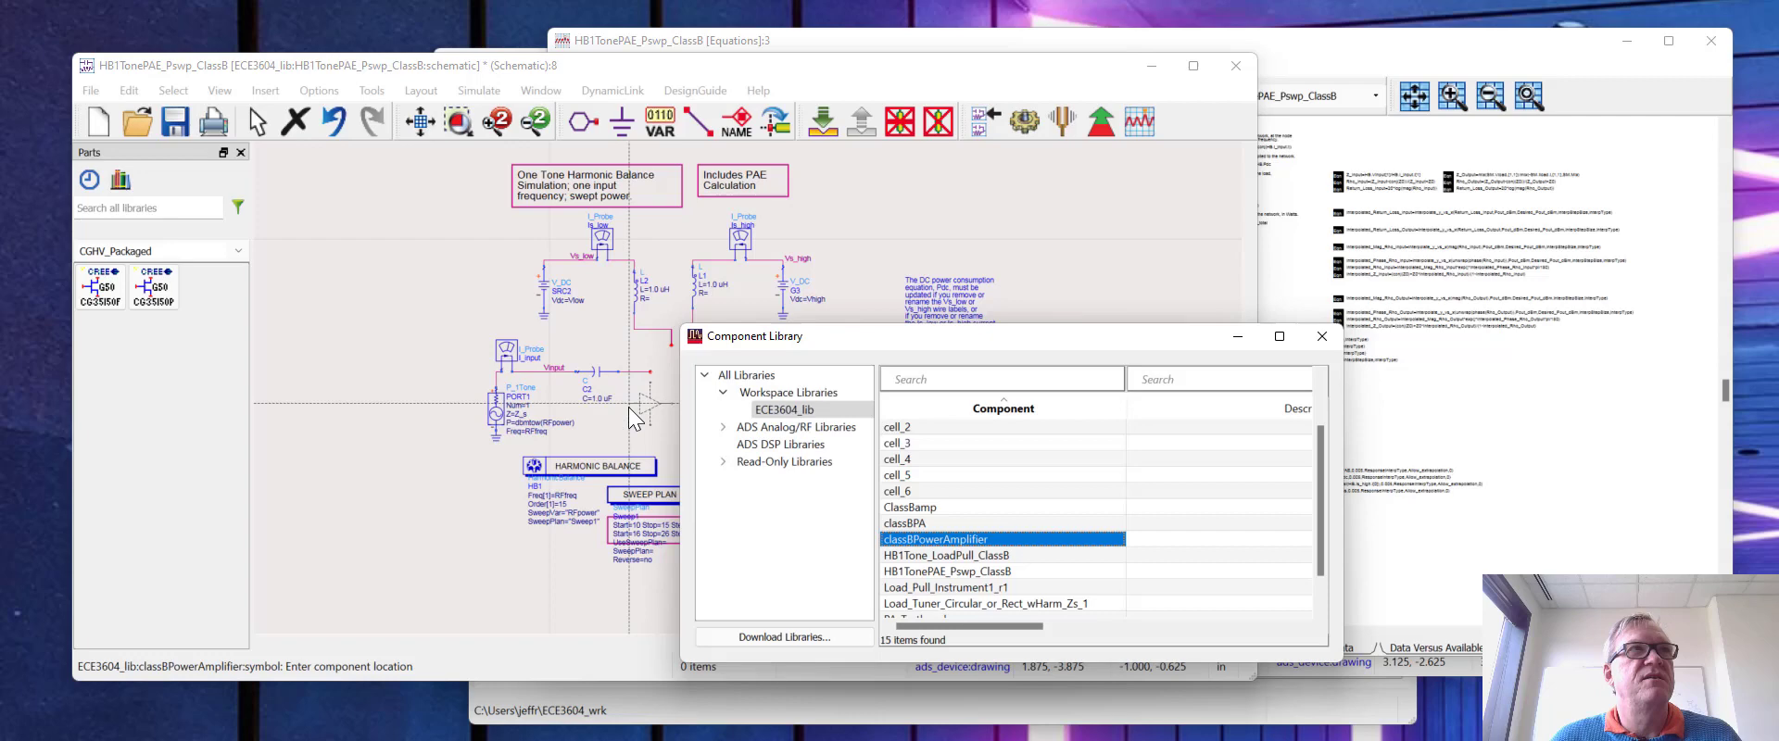
left_click(644, 415)
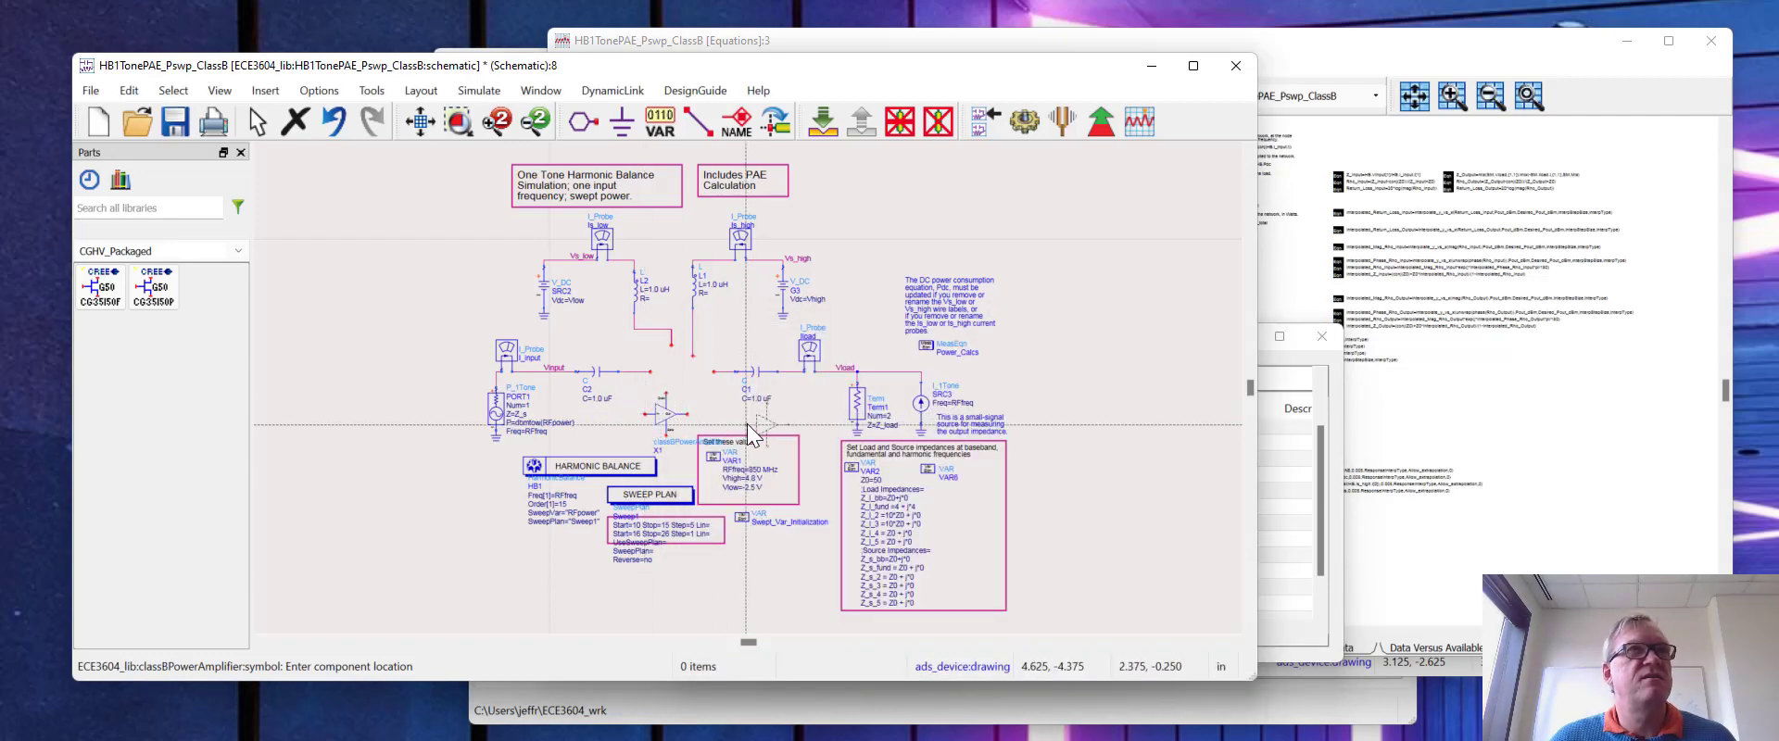
key("Escape")
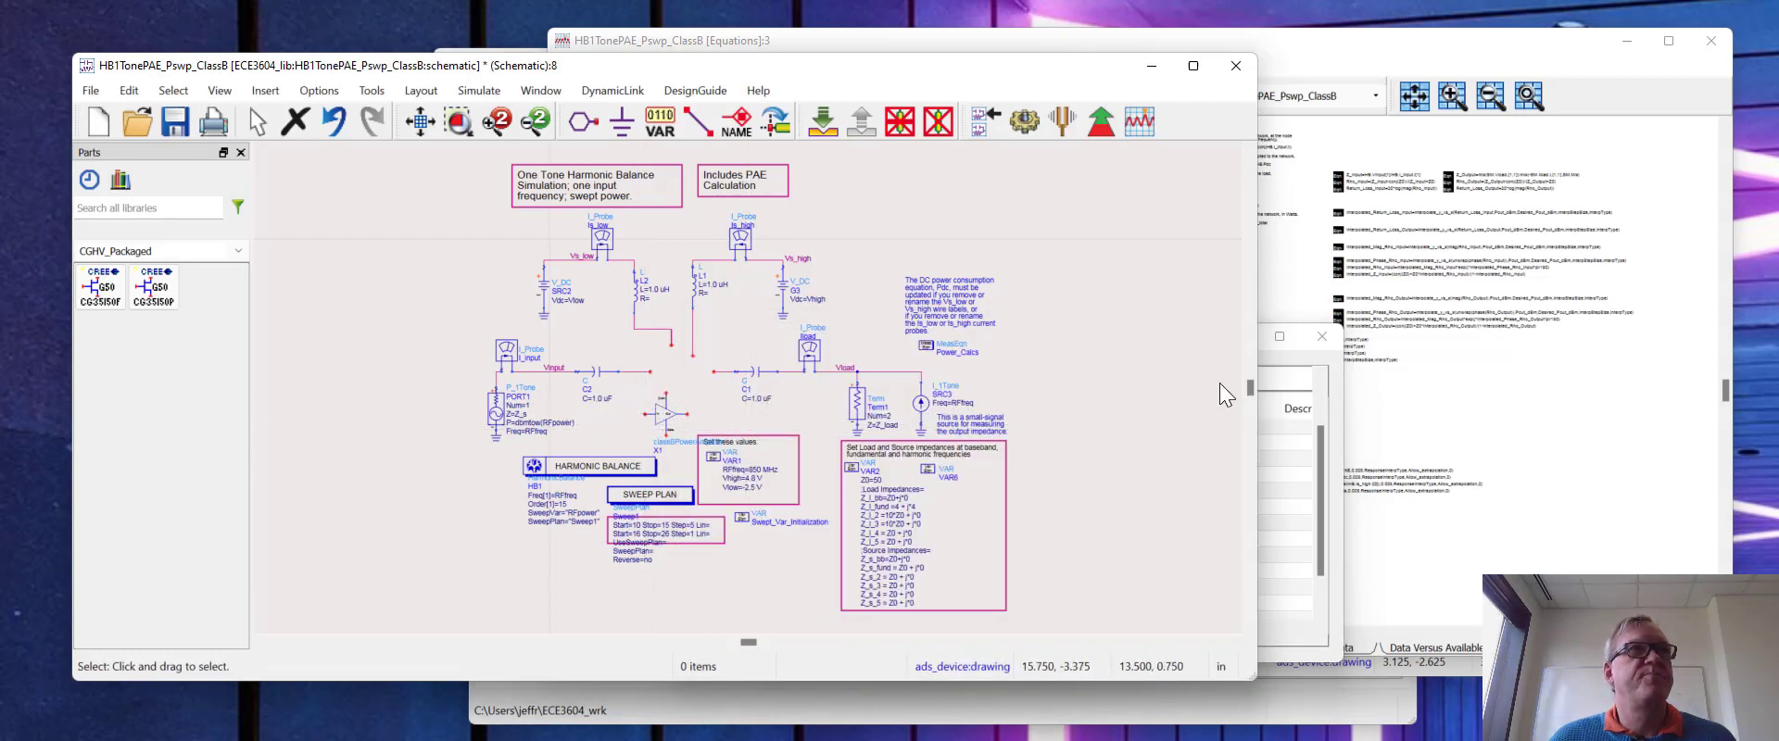
left_click(1313, 343)
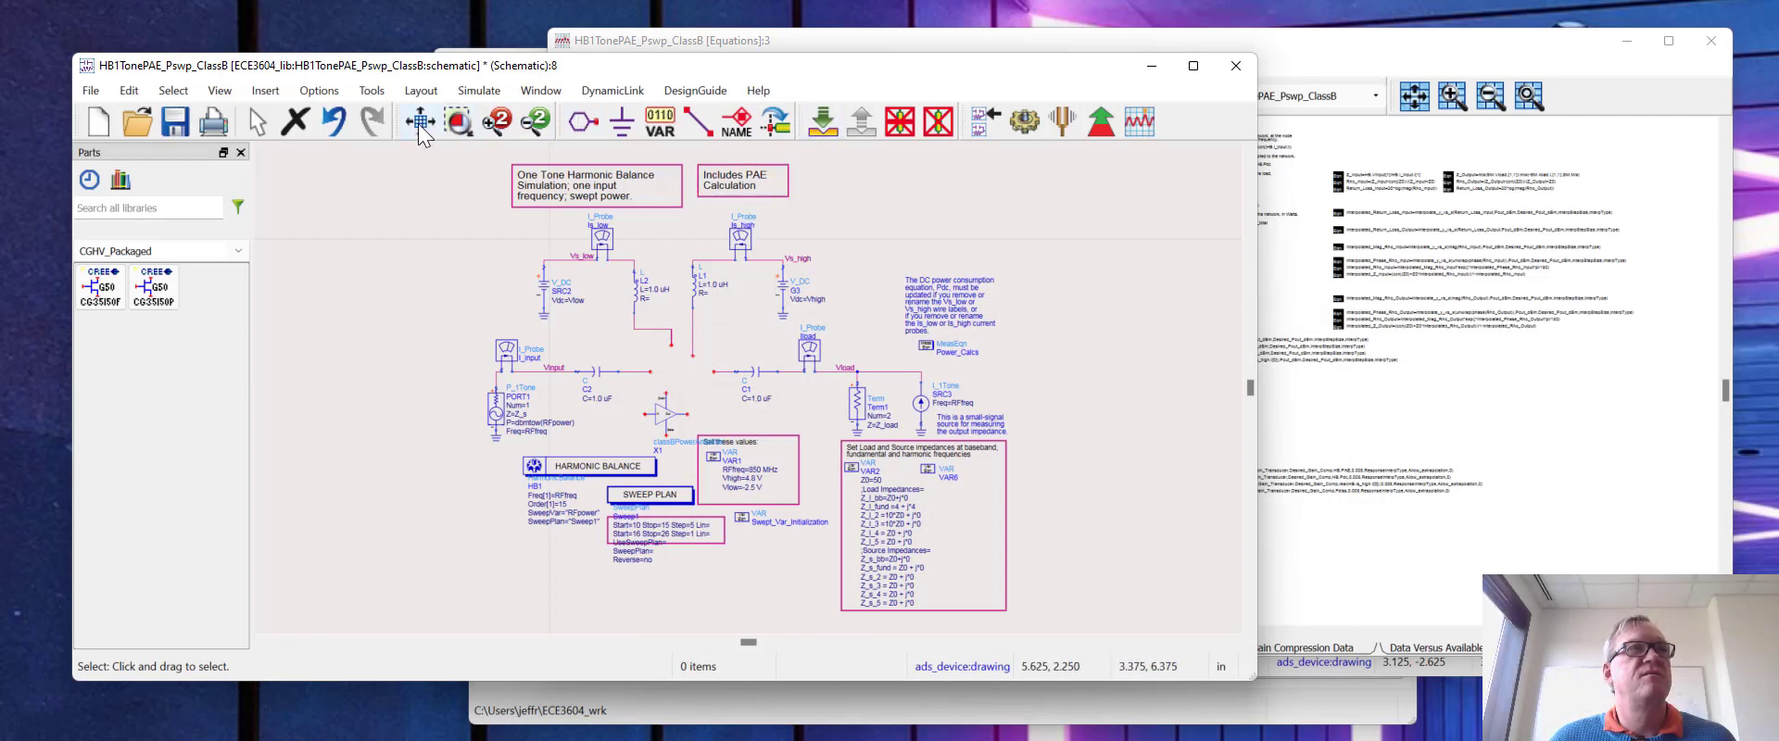
- Zoom in on the amplifier section and move X1 up onto the C2–C1 signal line
left_click(457, 121)
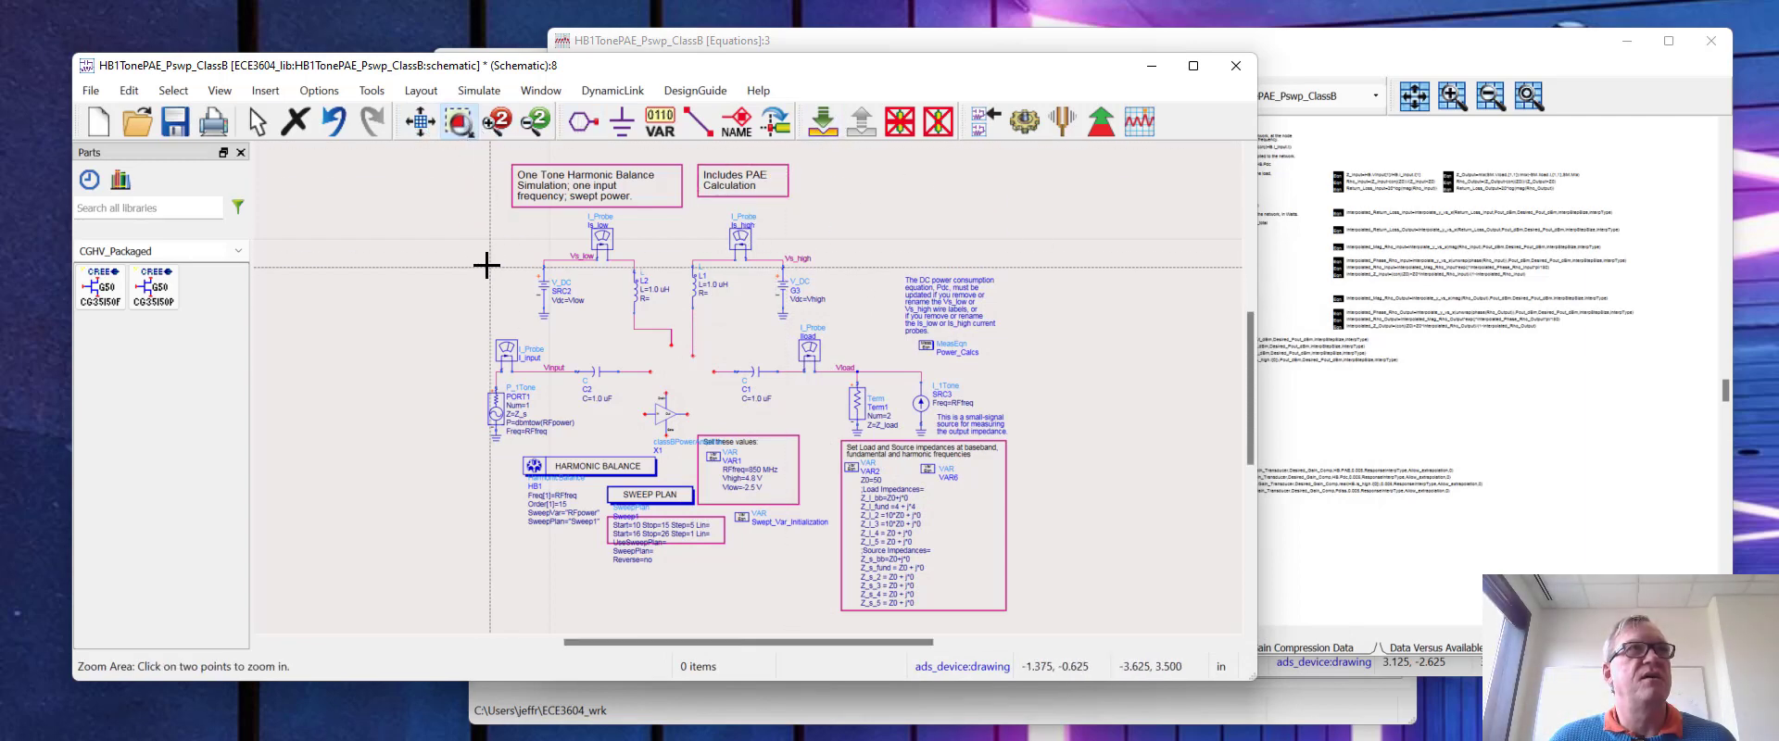
left_click_drag(484, 266, 847, 469)
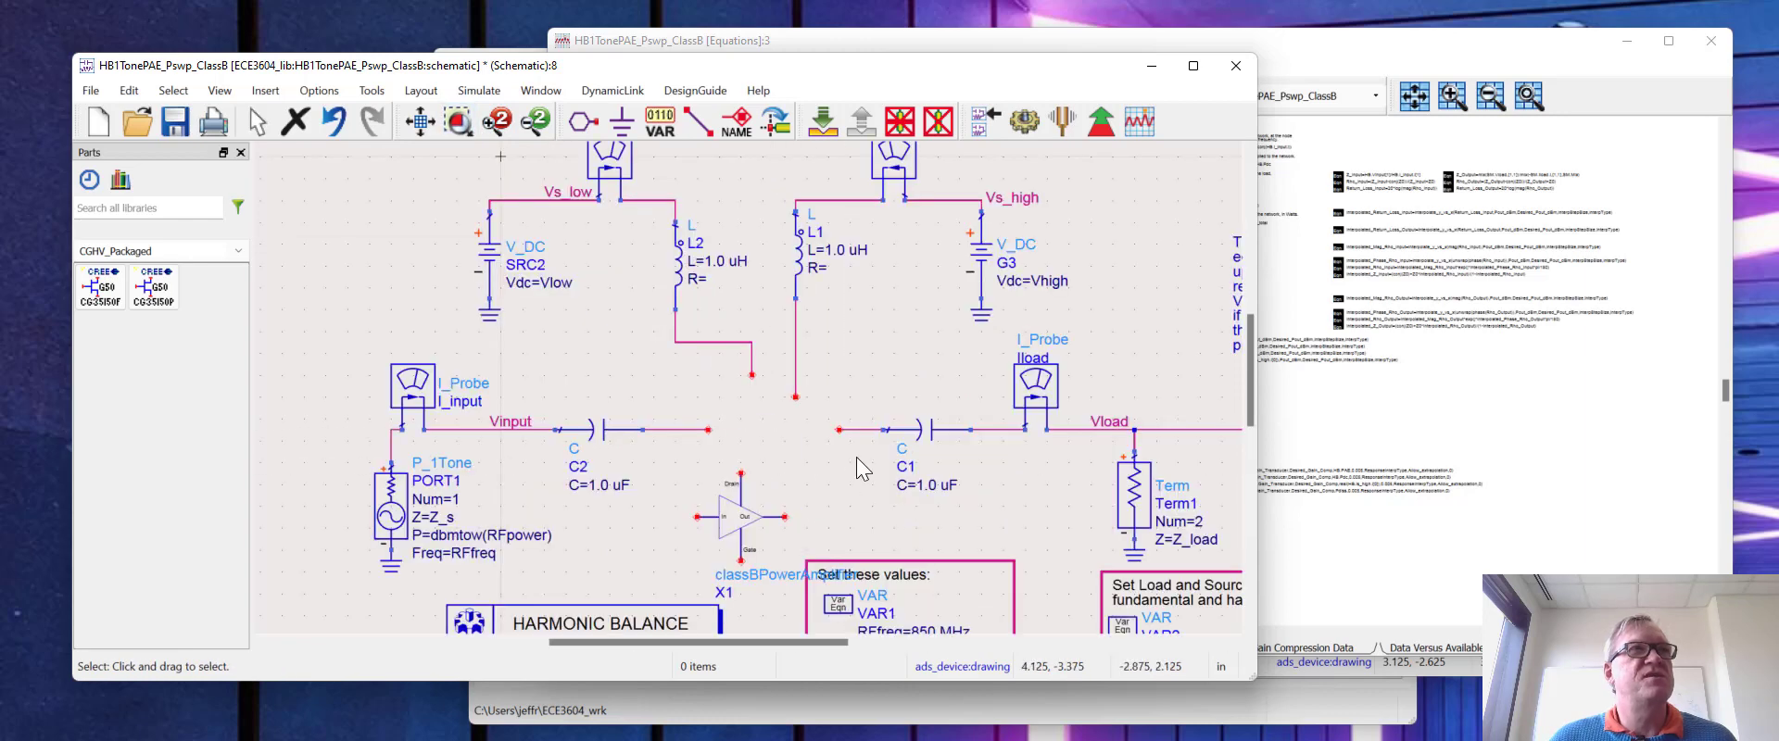
left_click_drag(733, 515, 757, 433)
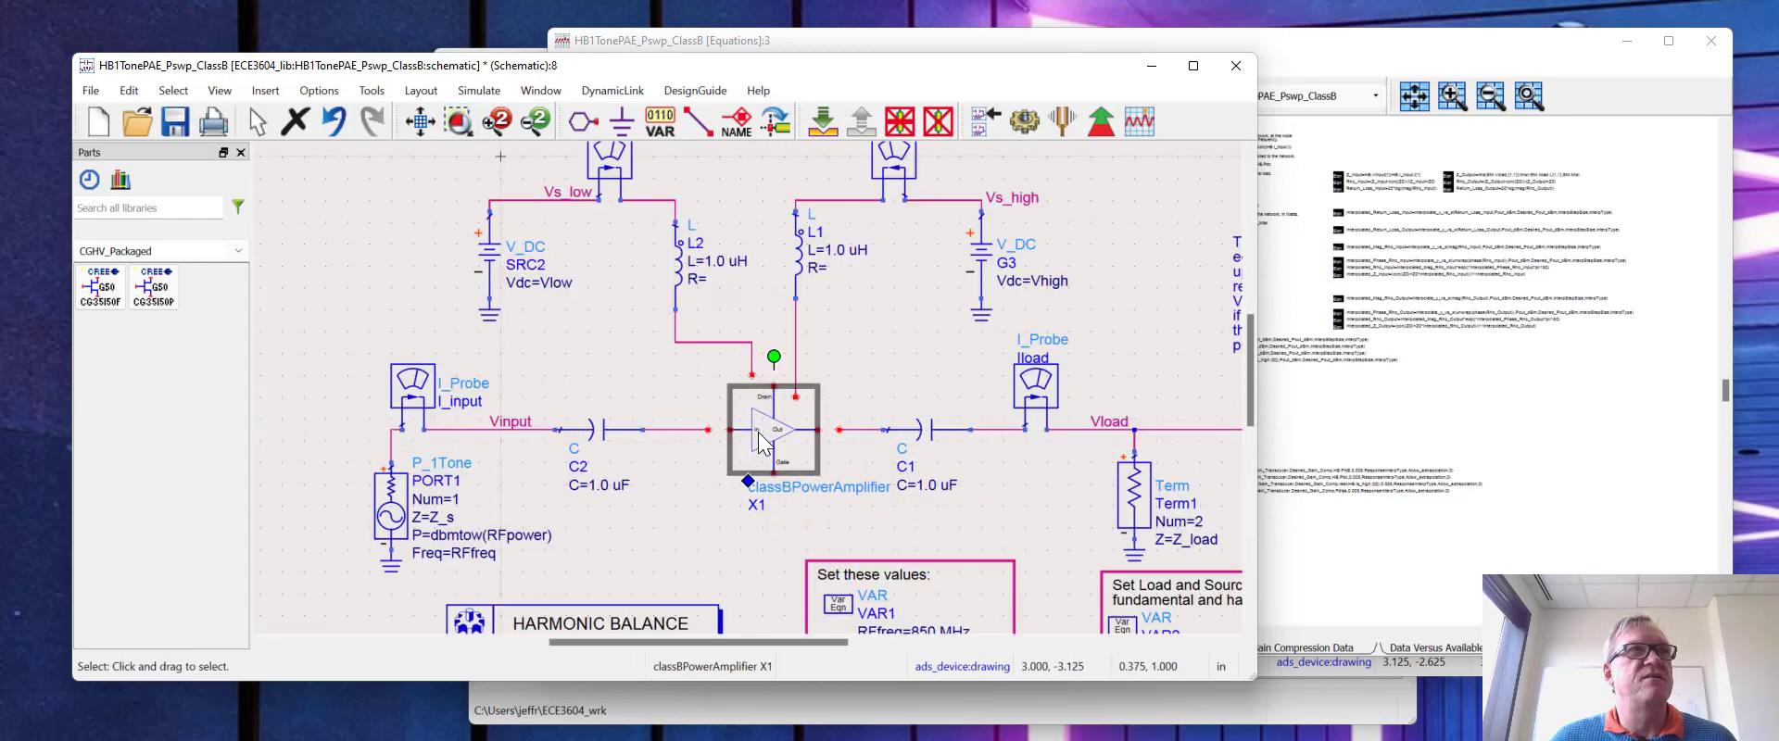
left_click(877, 507)
- Wire X1's input to C2, output to C1, and drain to L2's line, rerouting that wire left
left_click(700, 119)
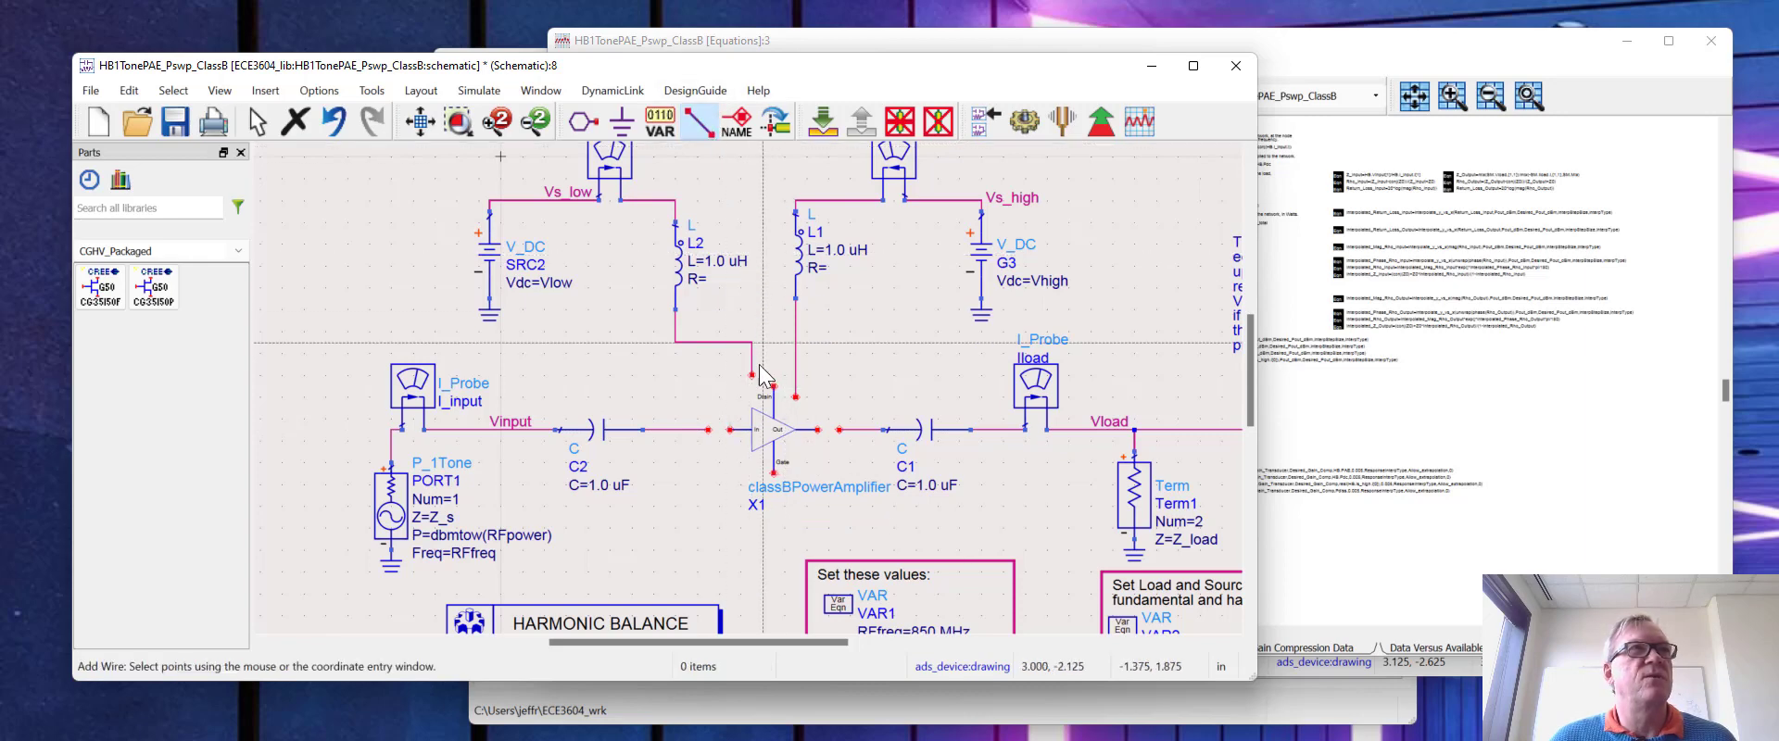
left_click(738, 430)
left_click(814, 430)
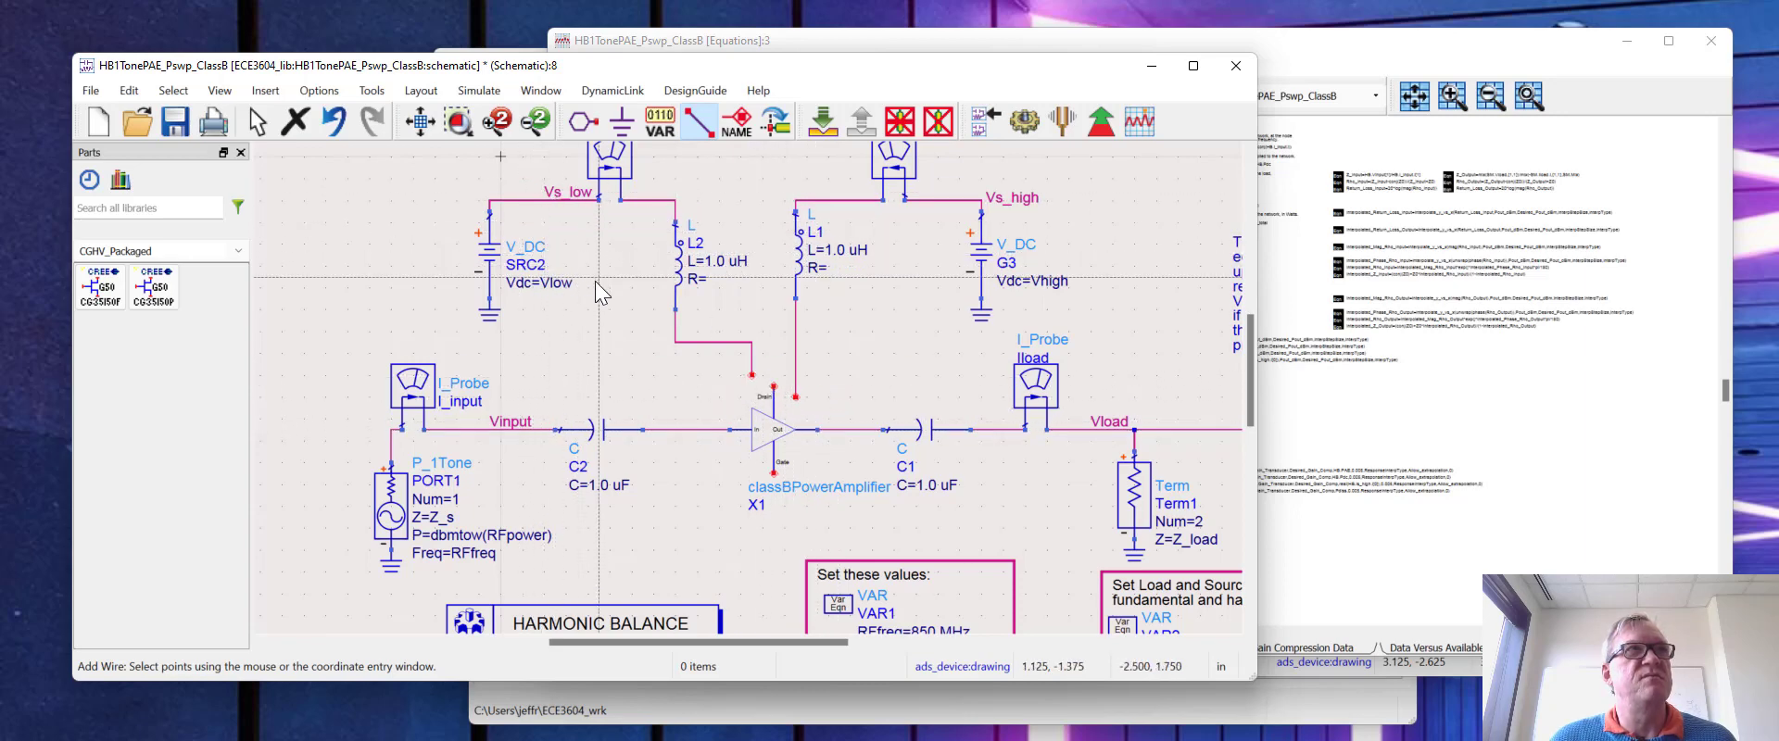
left_click(752, 375)
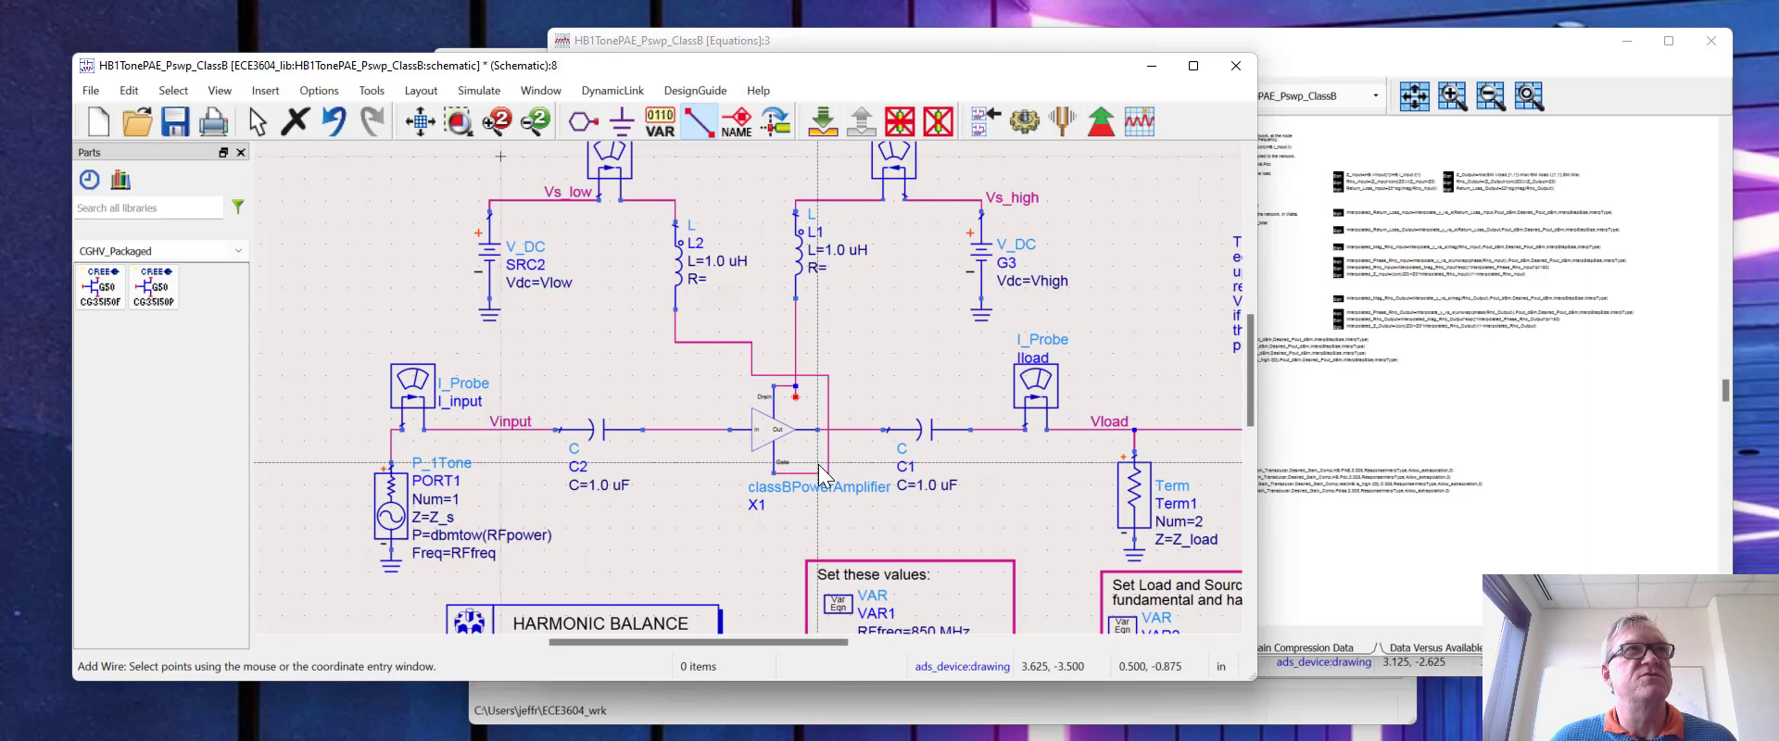
key("Escape")
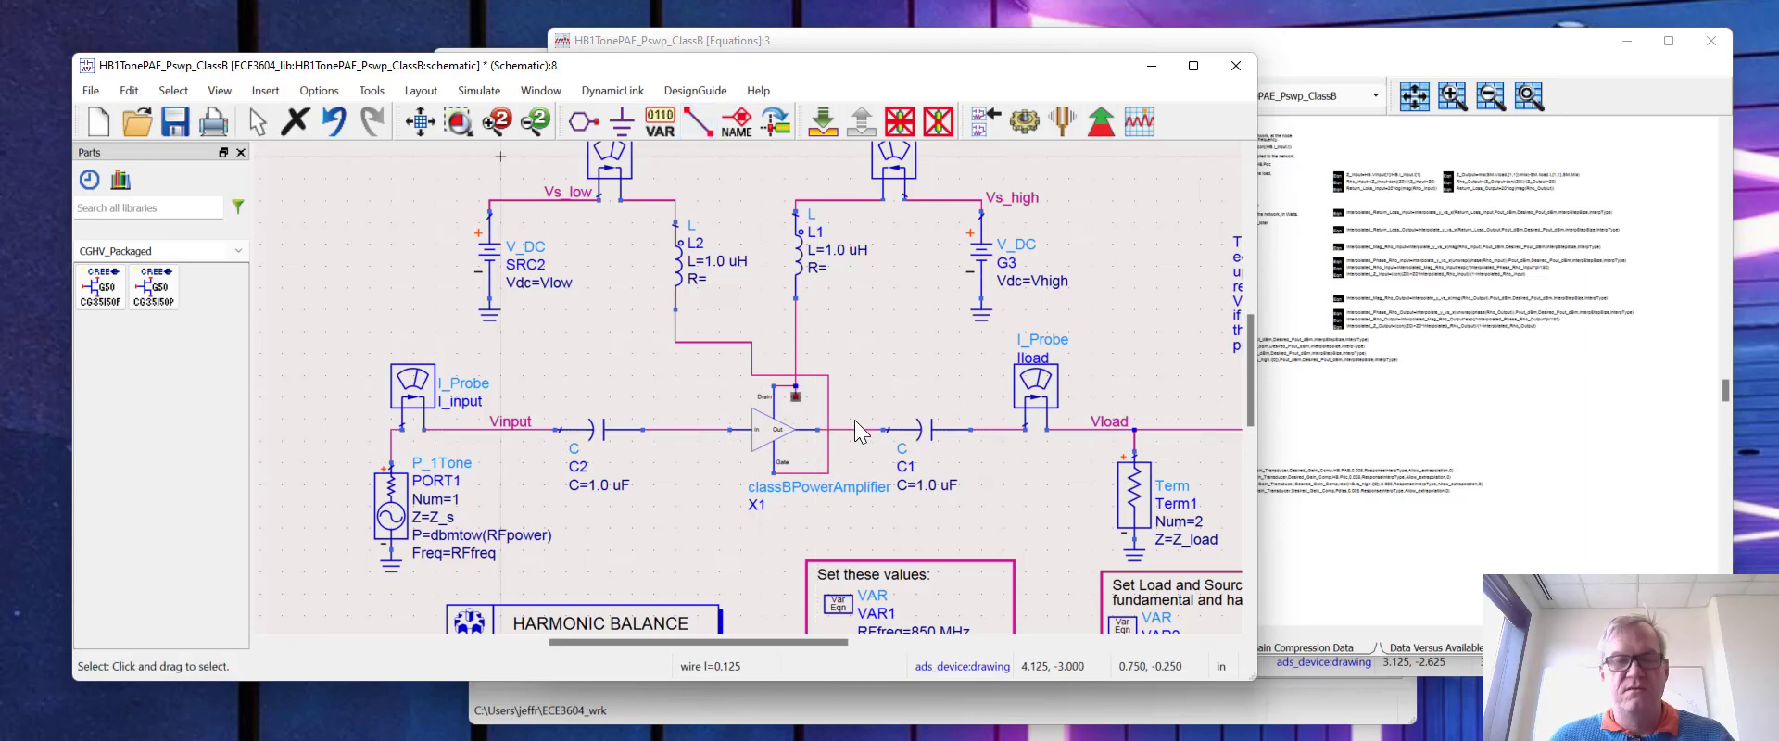
left_click(834, 415)
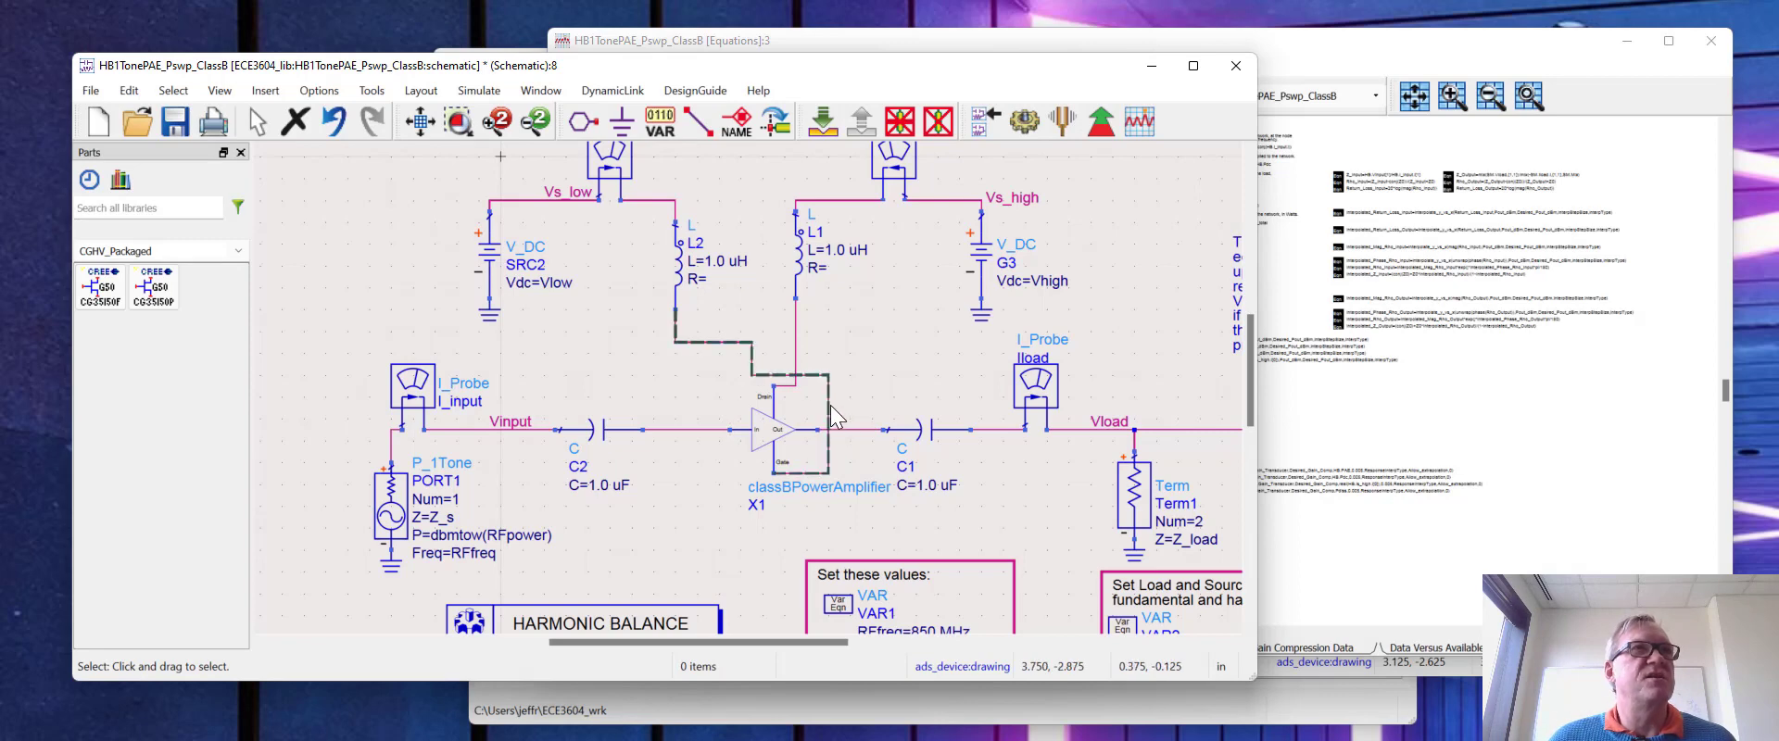
left_click_drag(830, 404, 691, 363)
left_click(826, 347)
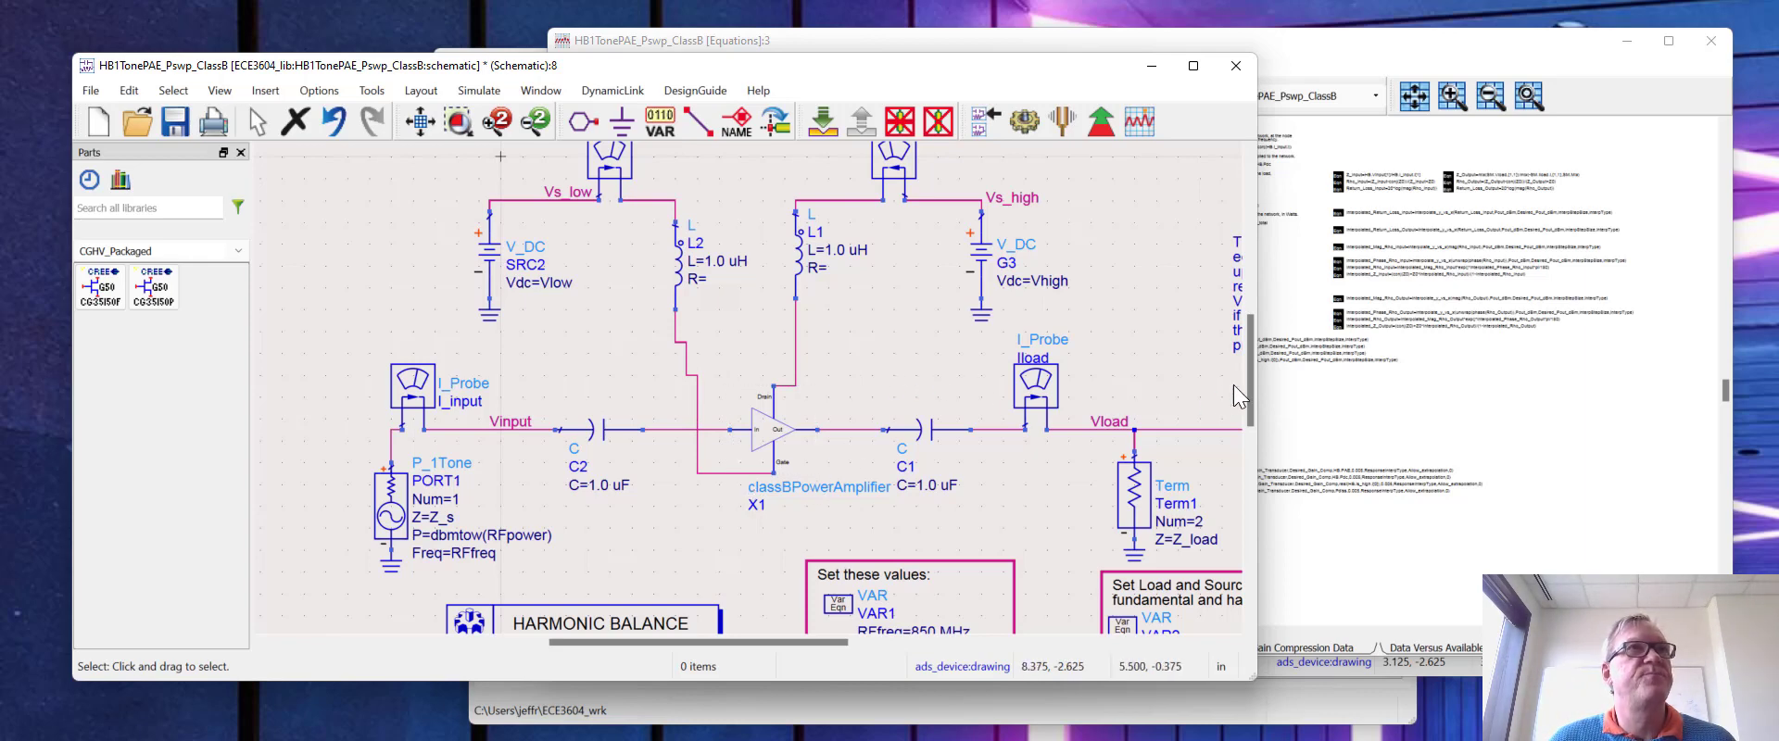
- Change VAR1's Vhigh from 4.8 V to 50 V, keeping Vlow at -2.5 V
left_click_drag(1247, 378, 1244, 424)
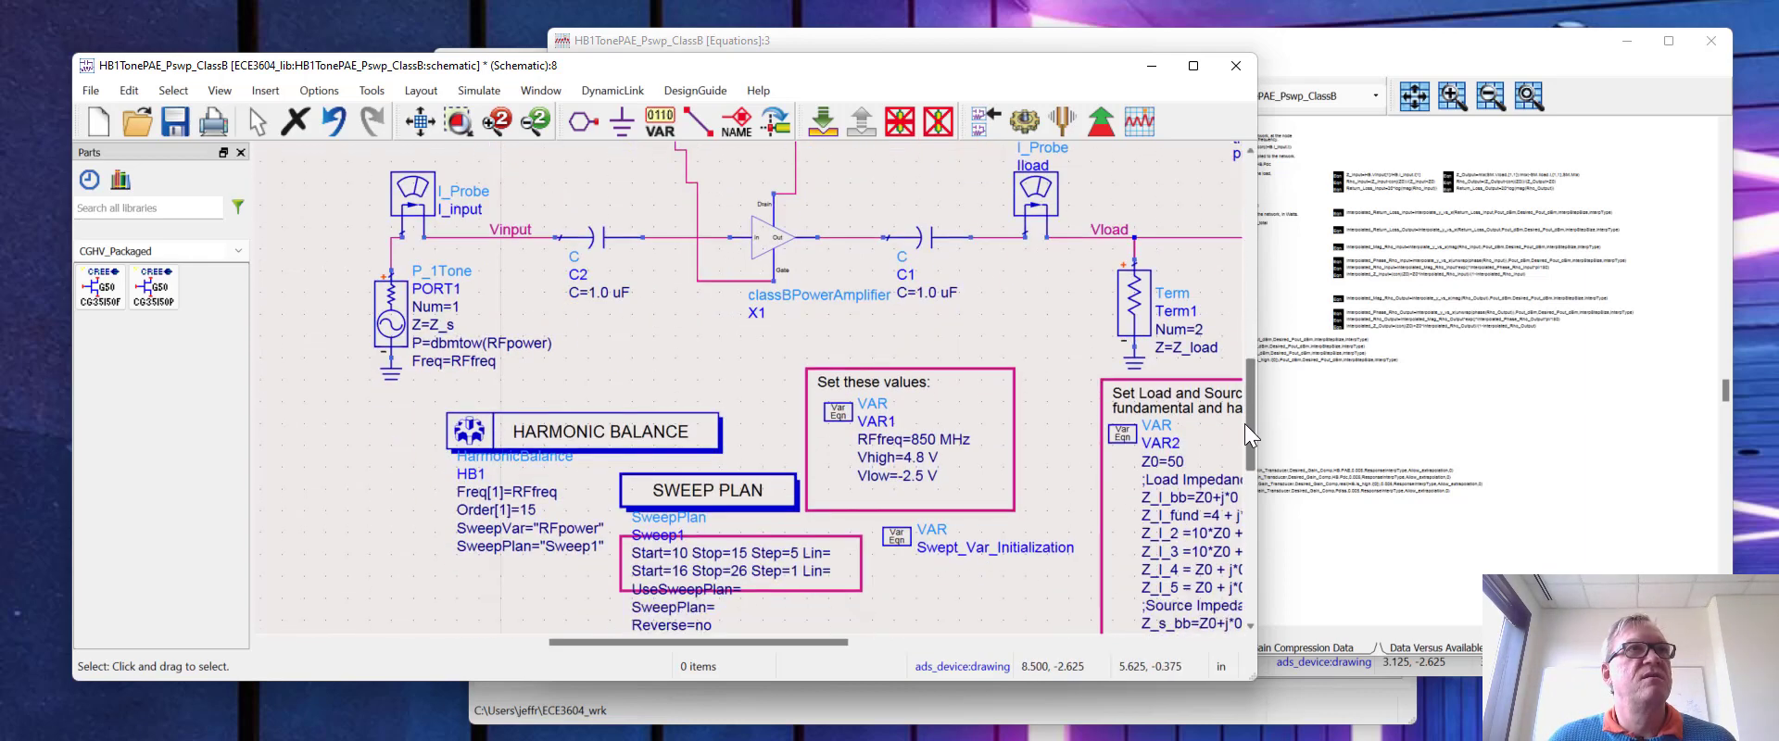
double_click(917, 454)
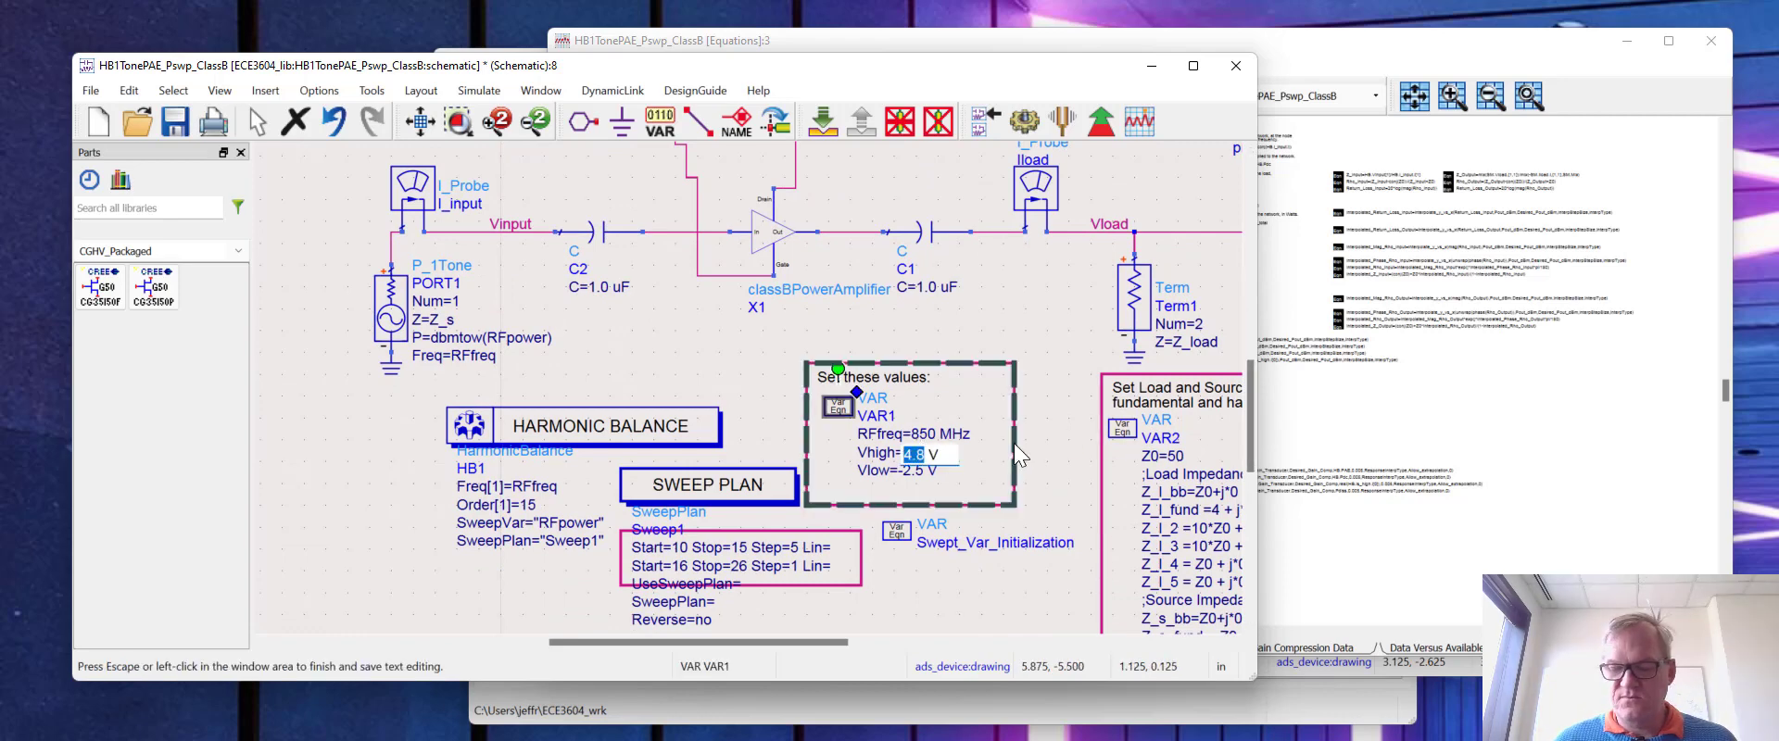
type("50")
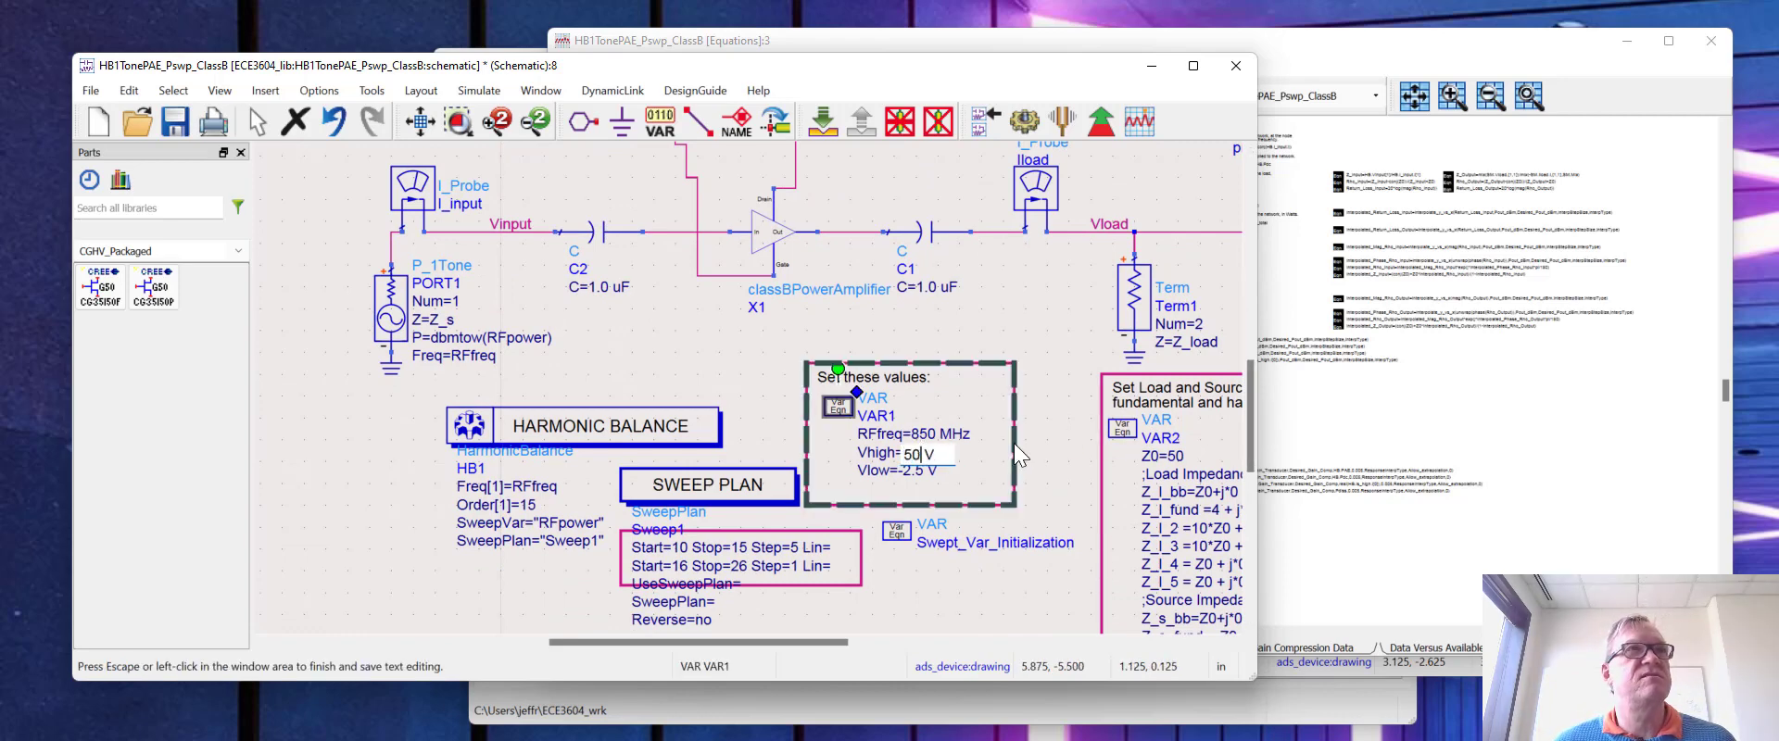
key("Tab")
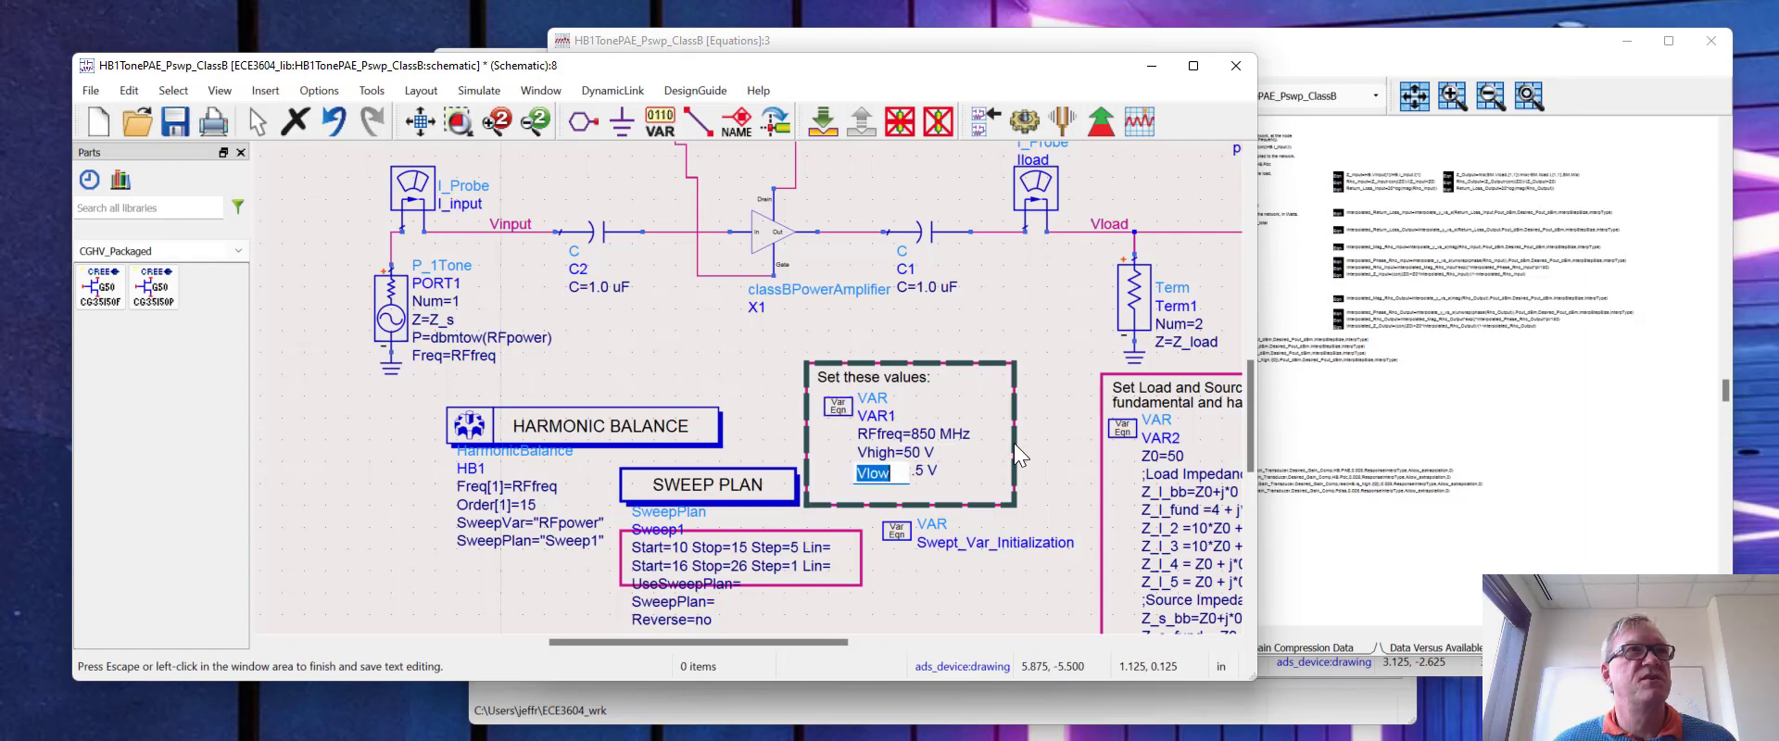
key("Tab")
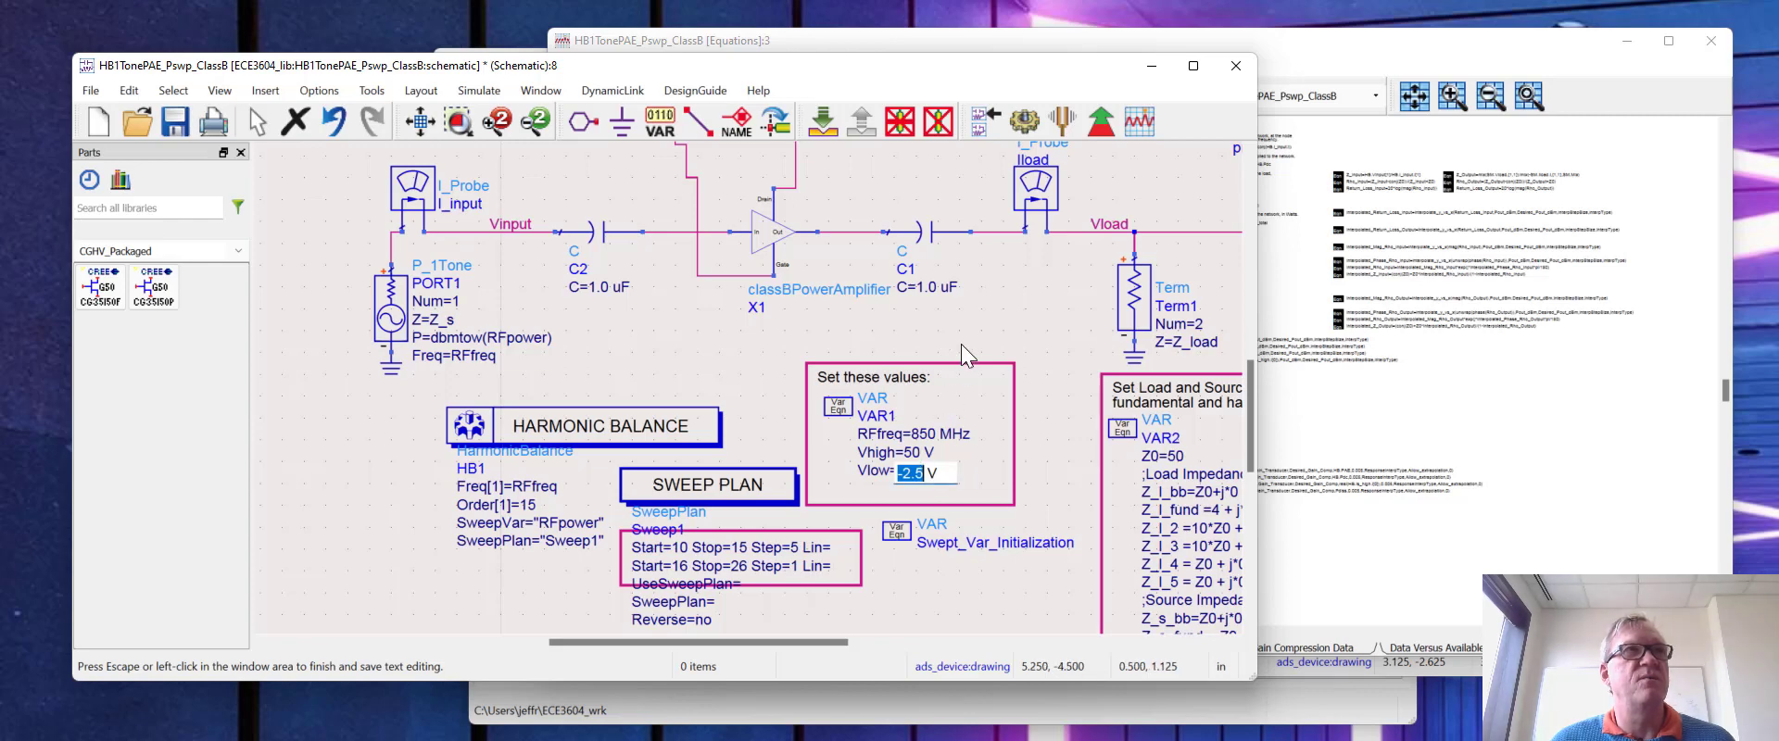
left_click(971, 321)
scroll(971, 320, "up", 2)
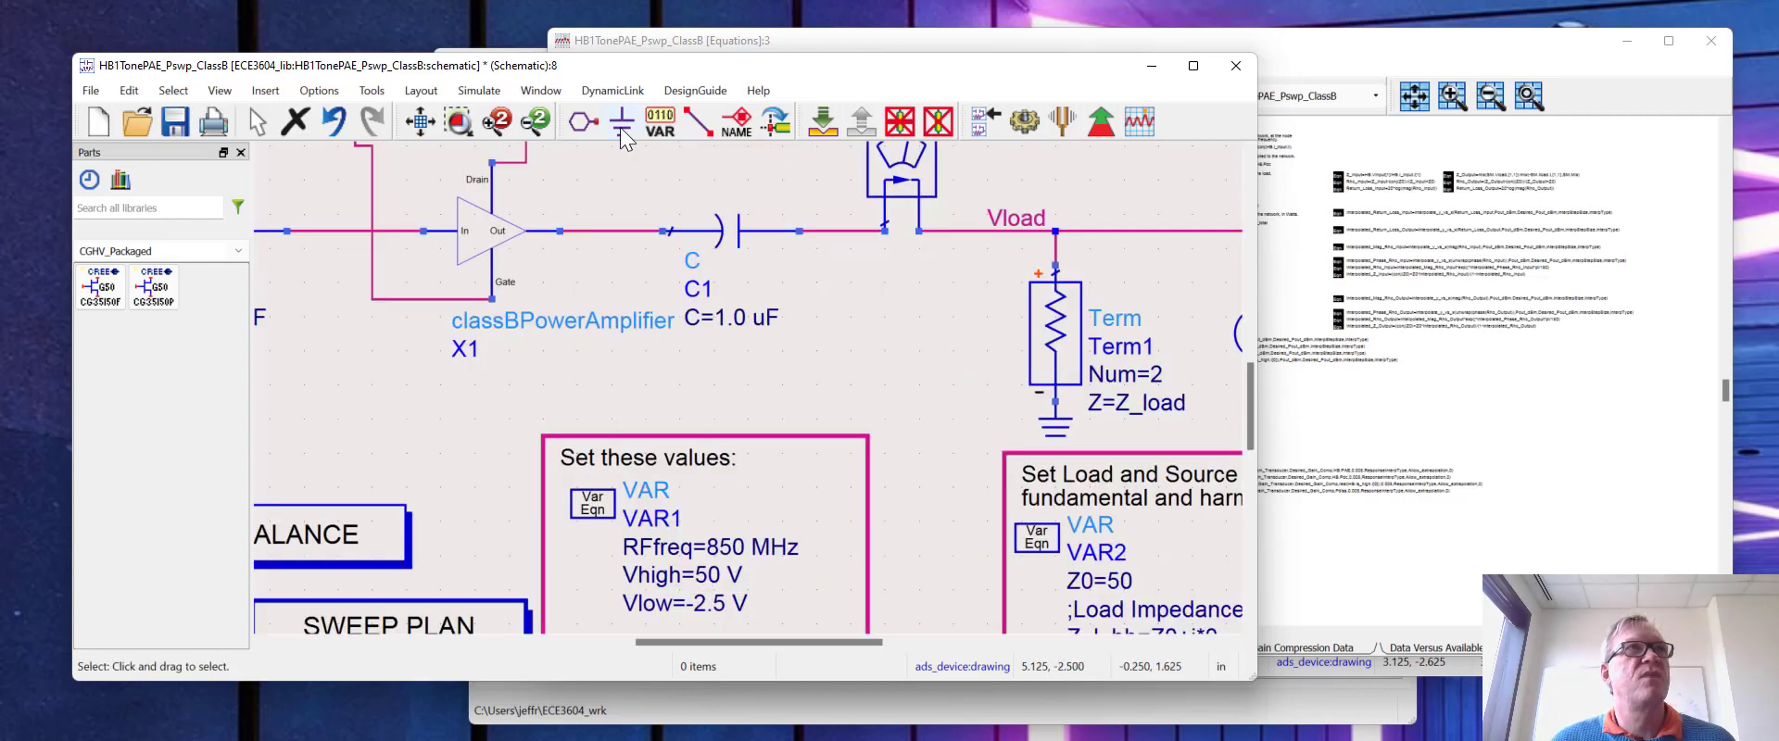
left_click(423, 124)
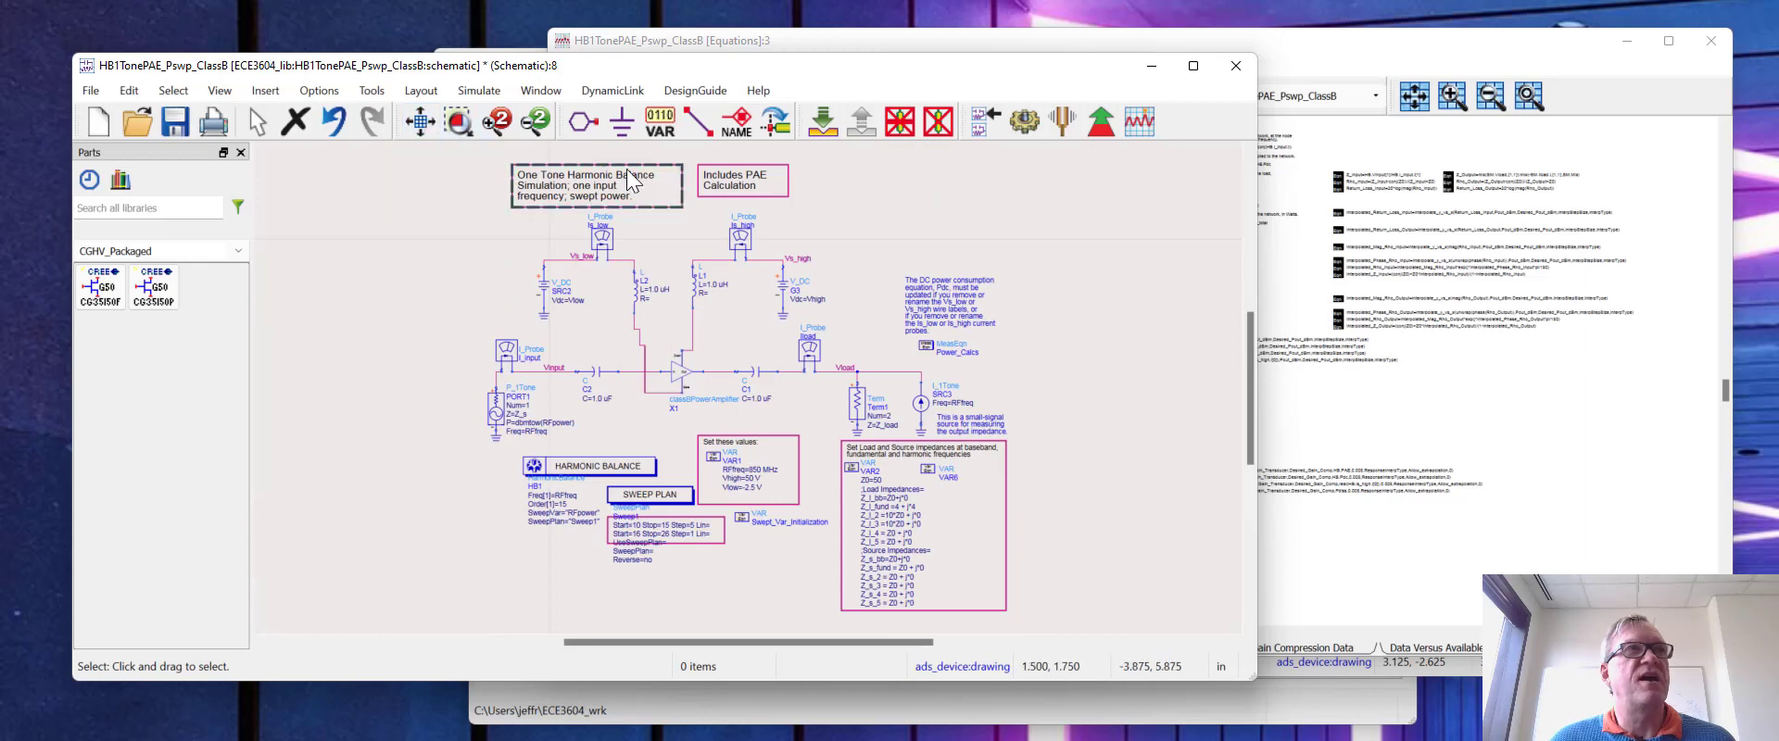
left_click(822, 121)
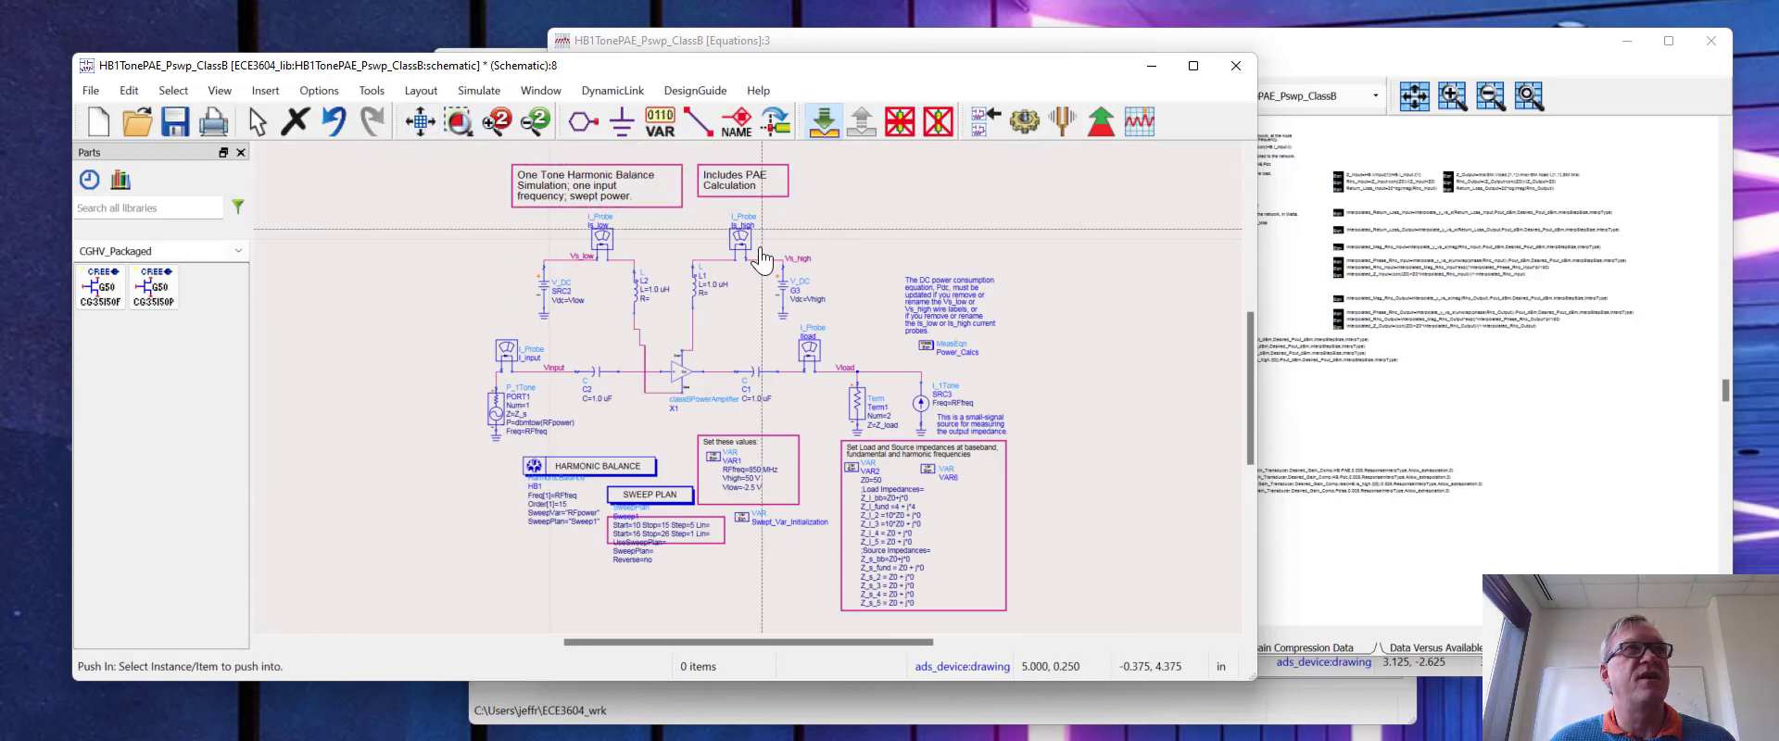
left_click(680, 373)
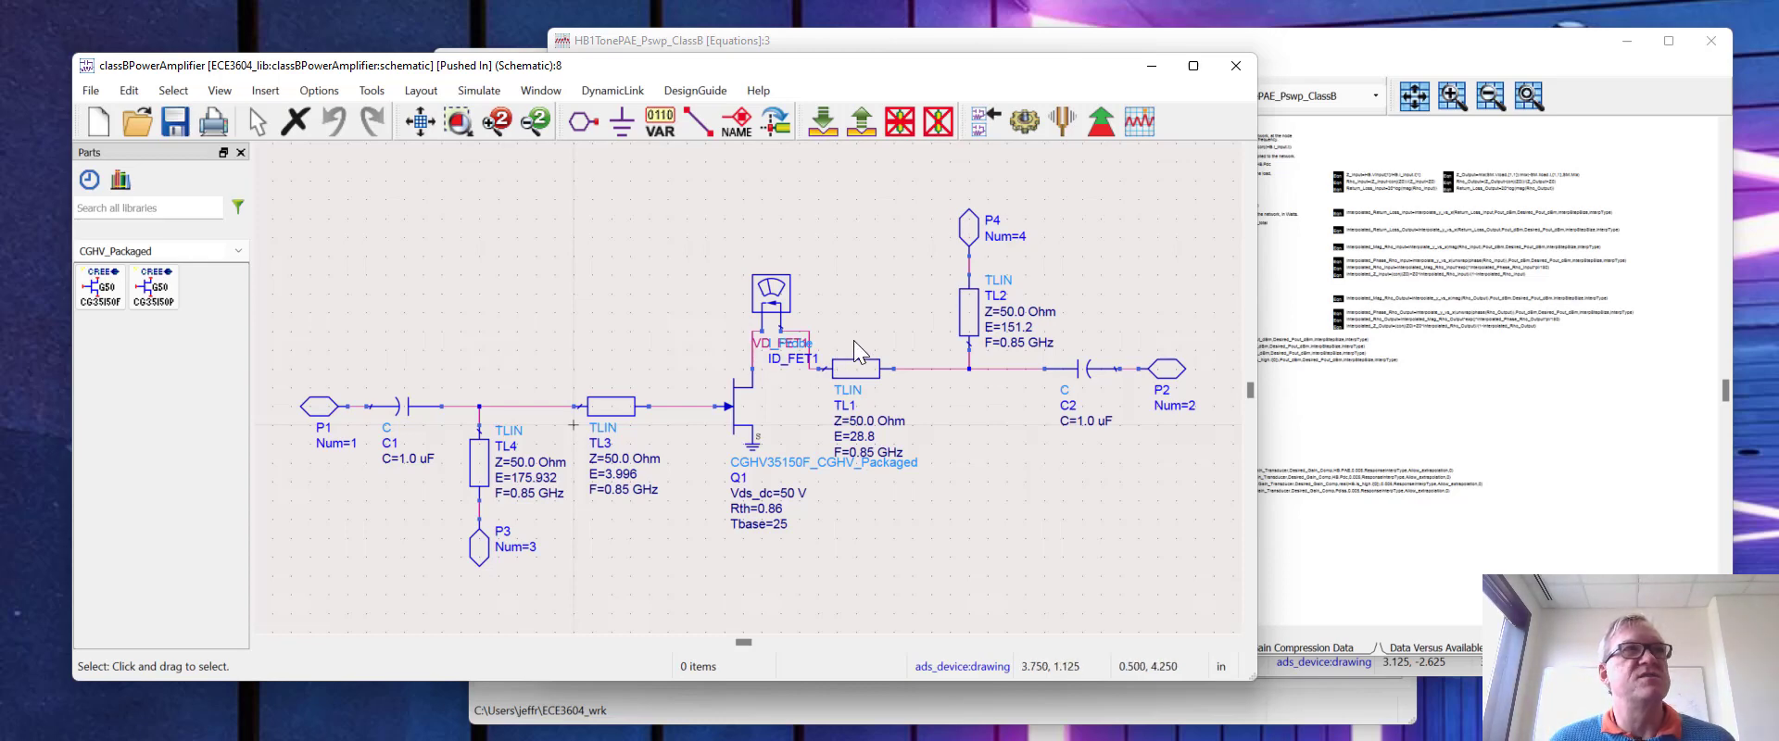
scroll(869, 284, "down", 2)
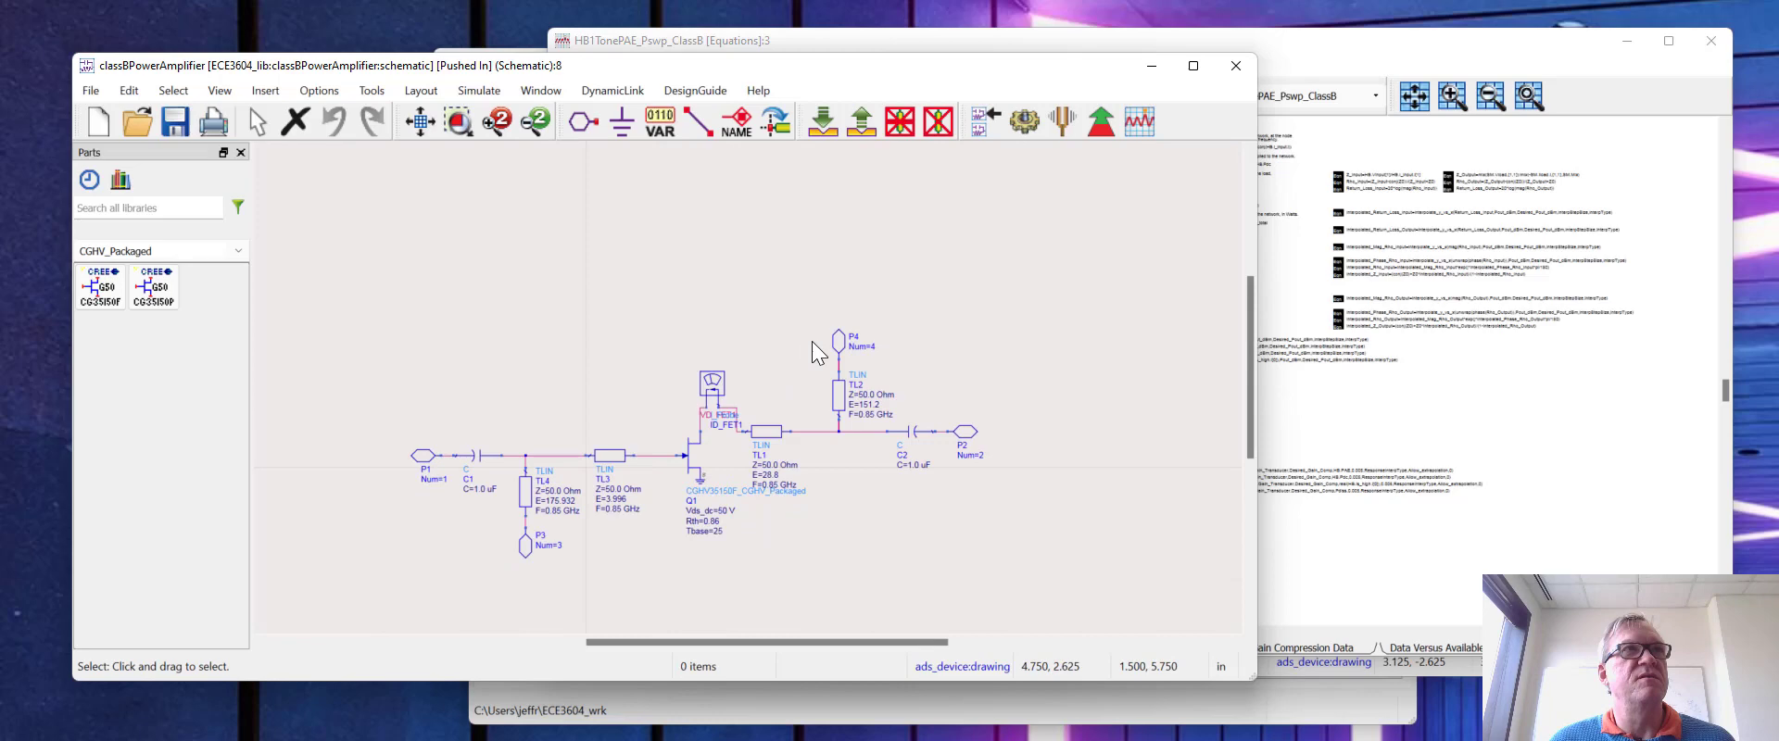
left_click(430, 122)
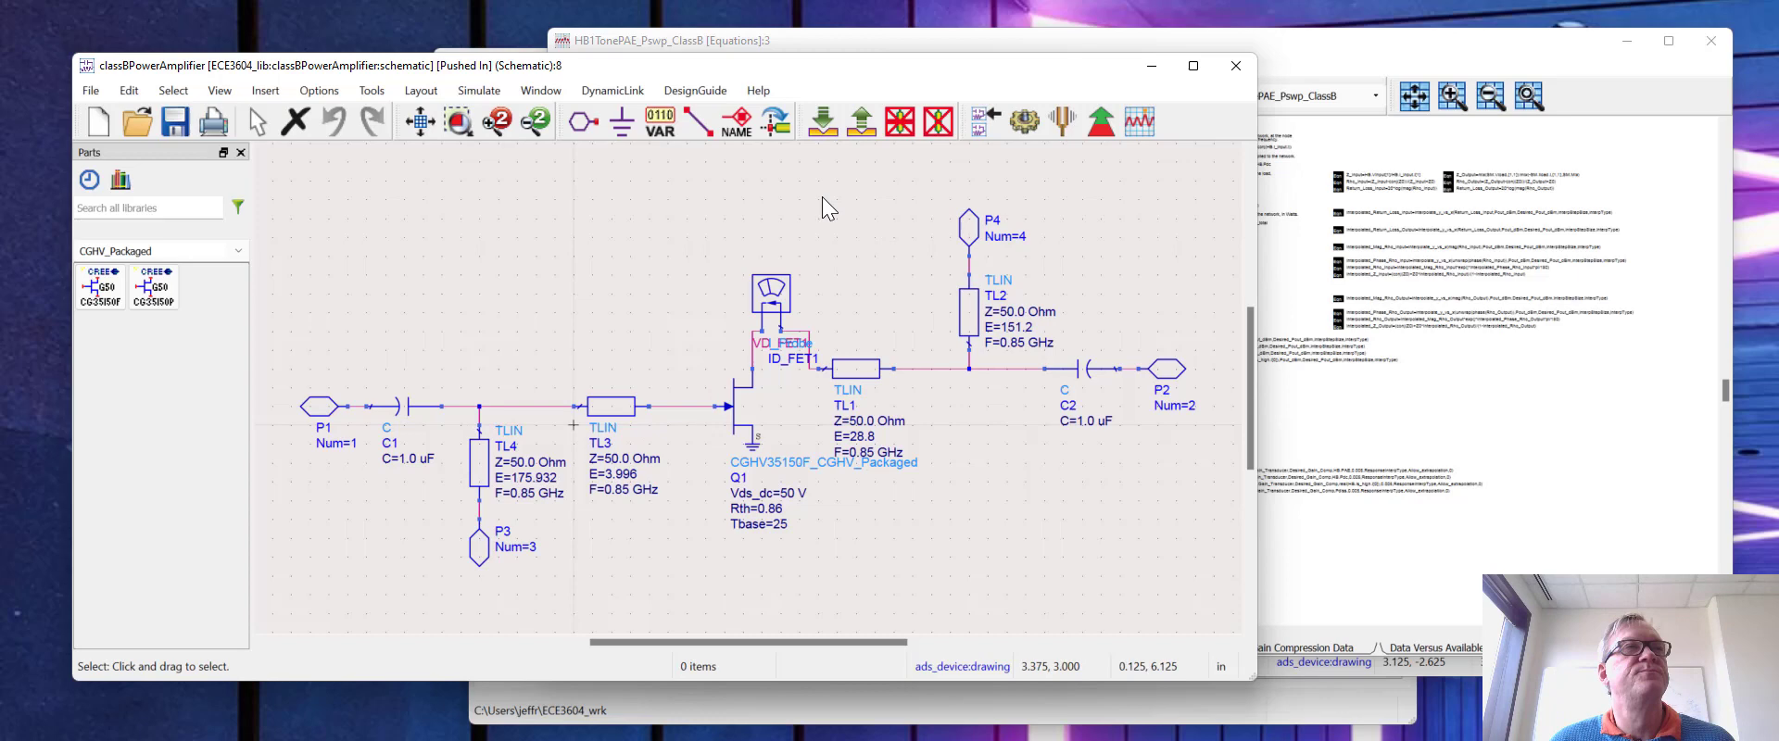
left_click(861, 122)
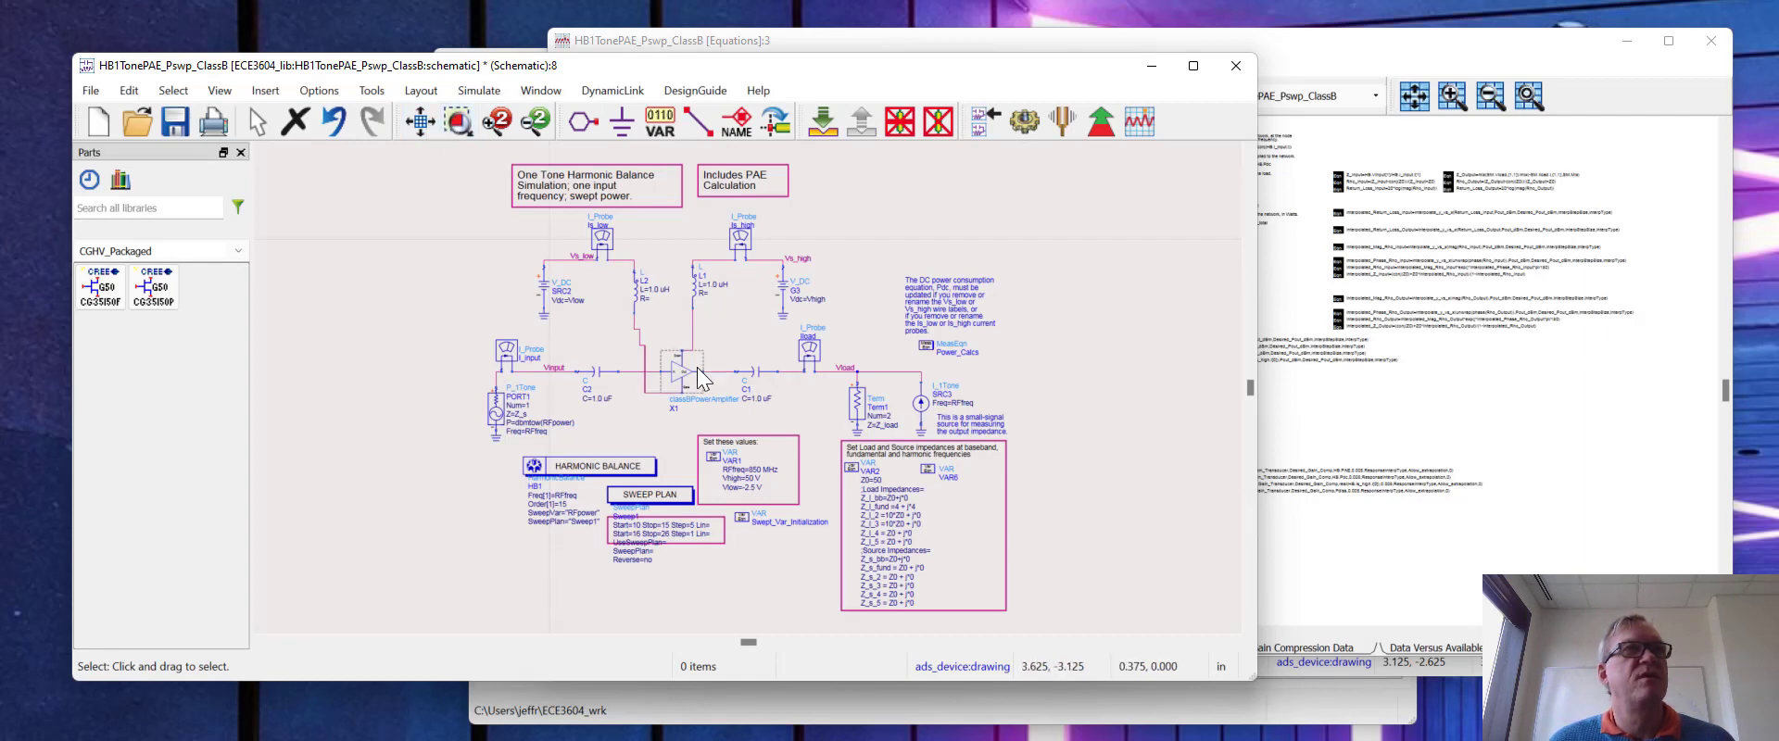
- Zoom onto the harmonic balance, sweep plan and VAR blocks and open Swept_Var_Initialization's parameters
left_click(459, 130)
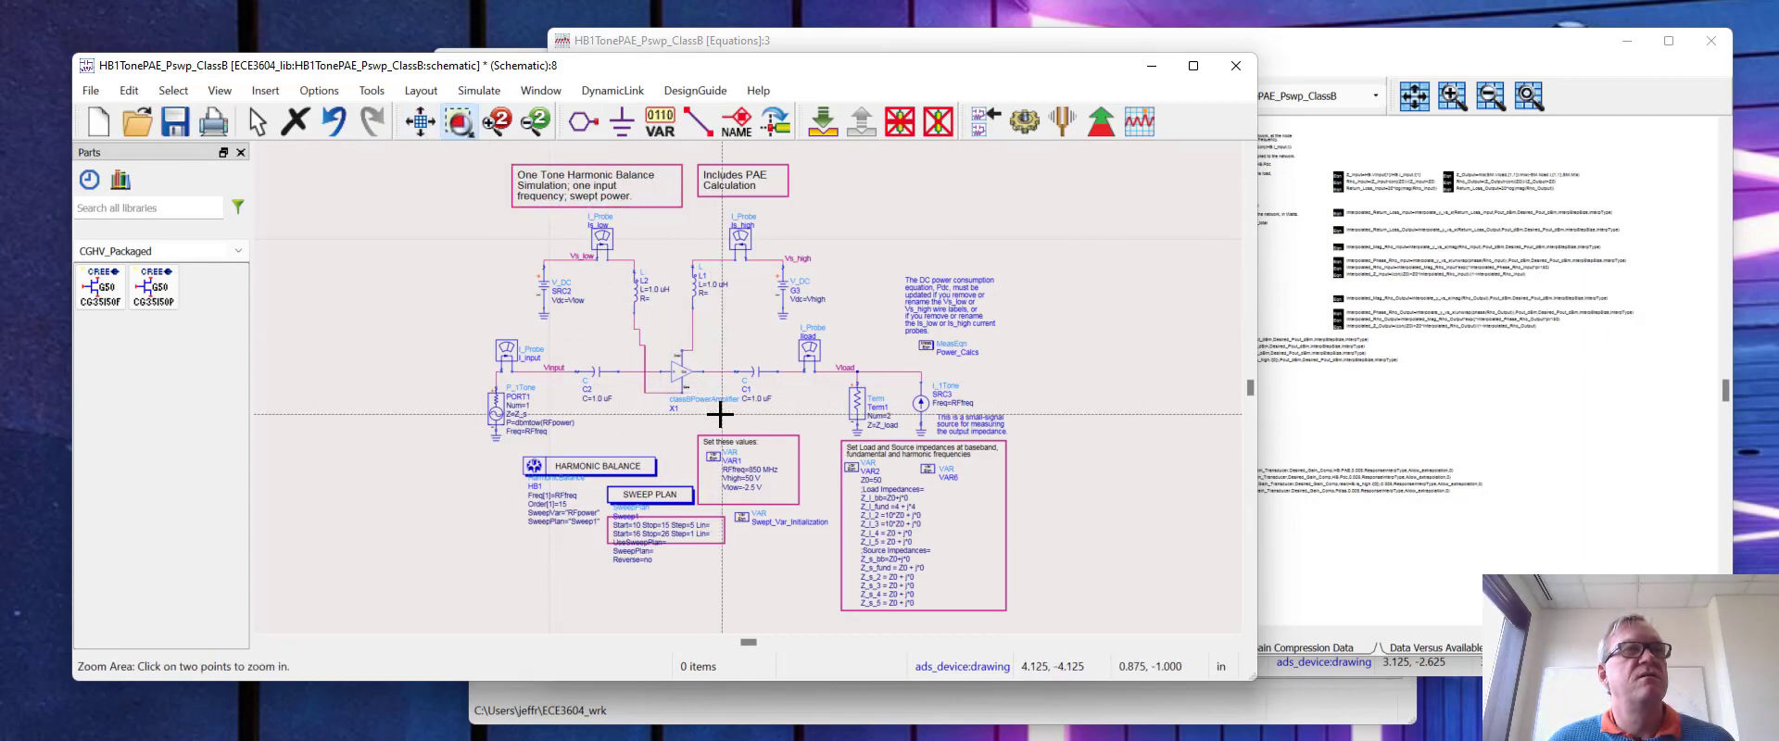
left_click(460, 330)
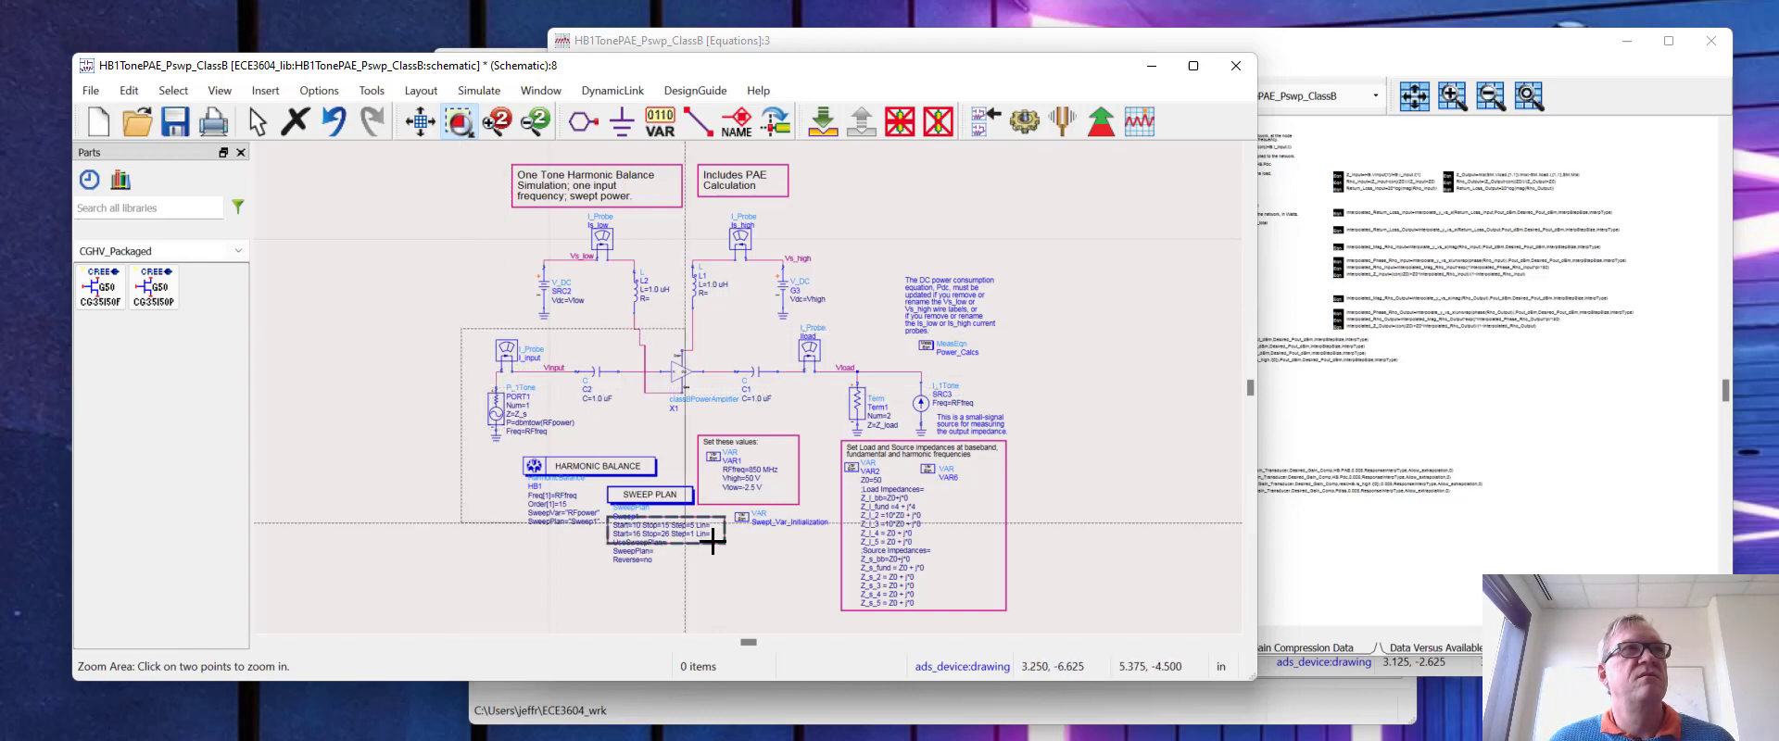
left_click(1019, 616)
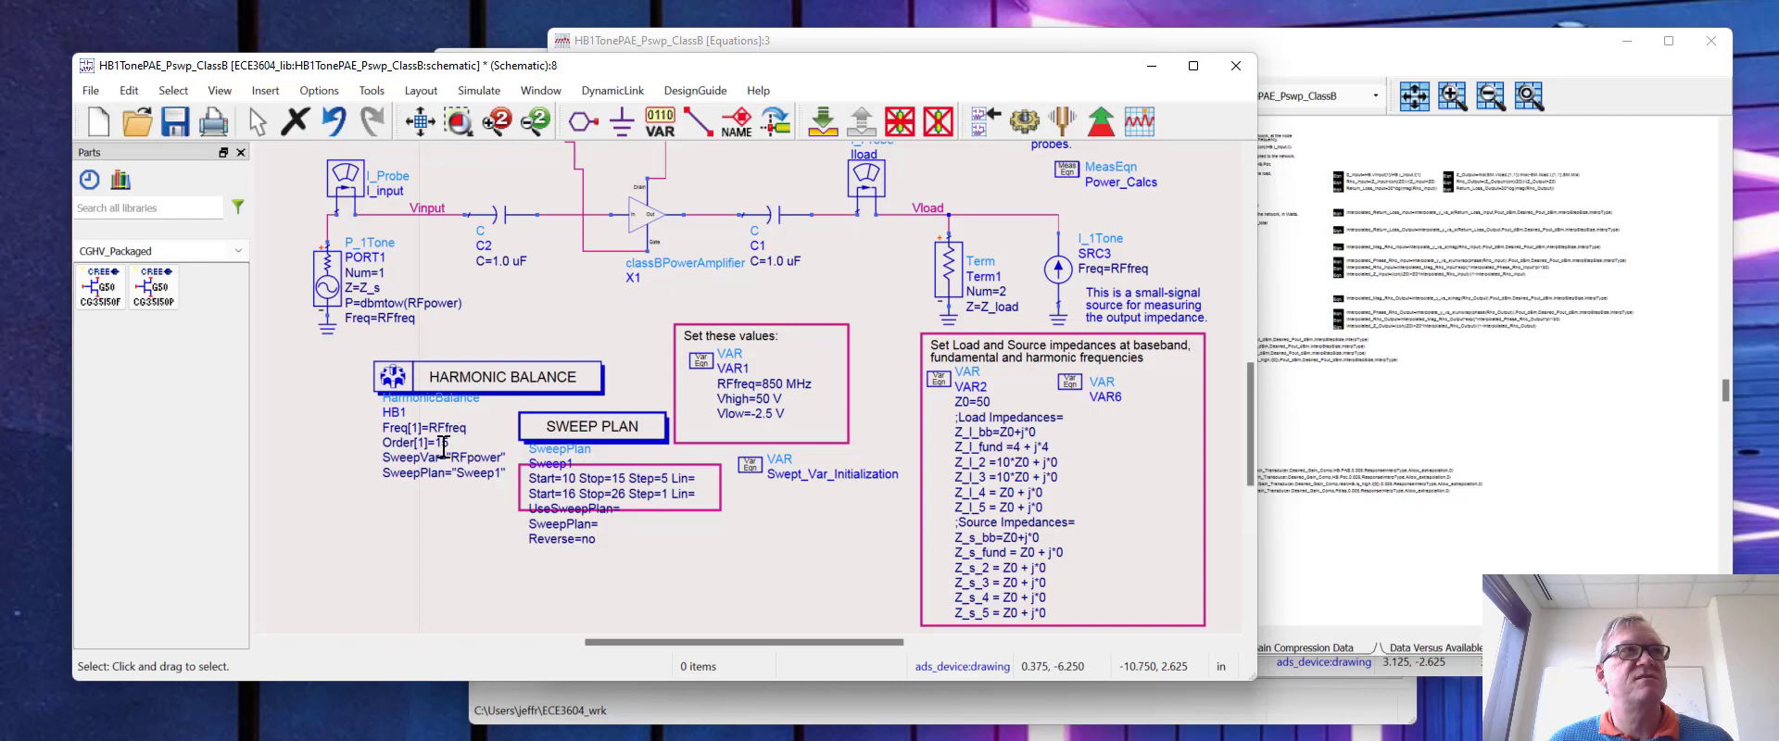
scroll(687, 397, "down", 3)
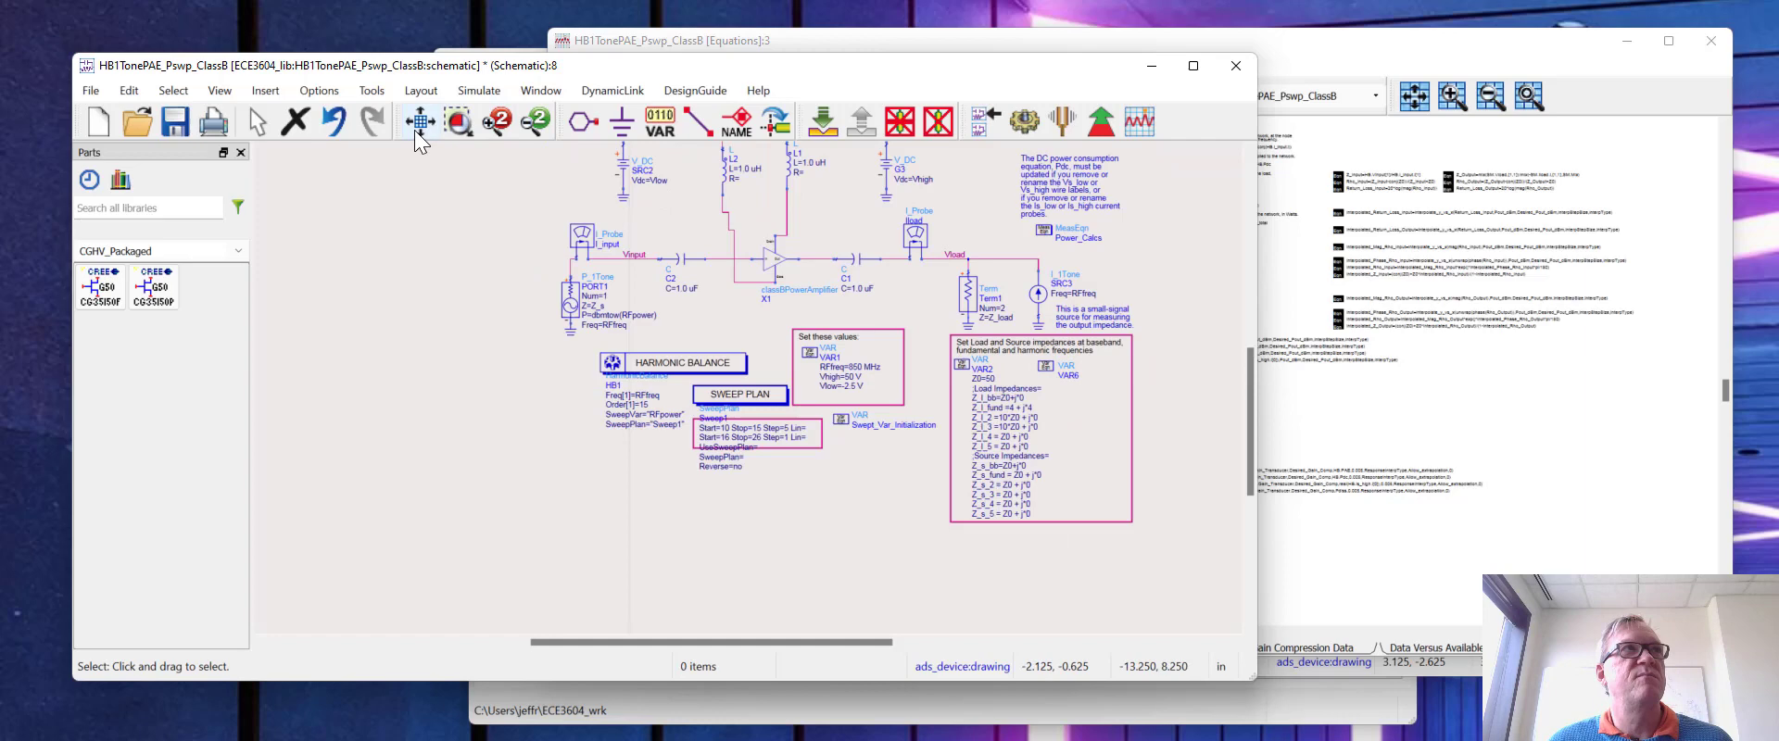
left_click(508, 128)
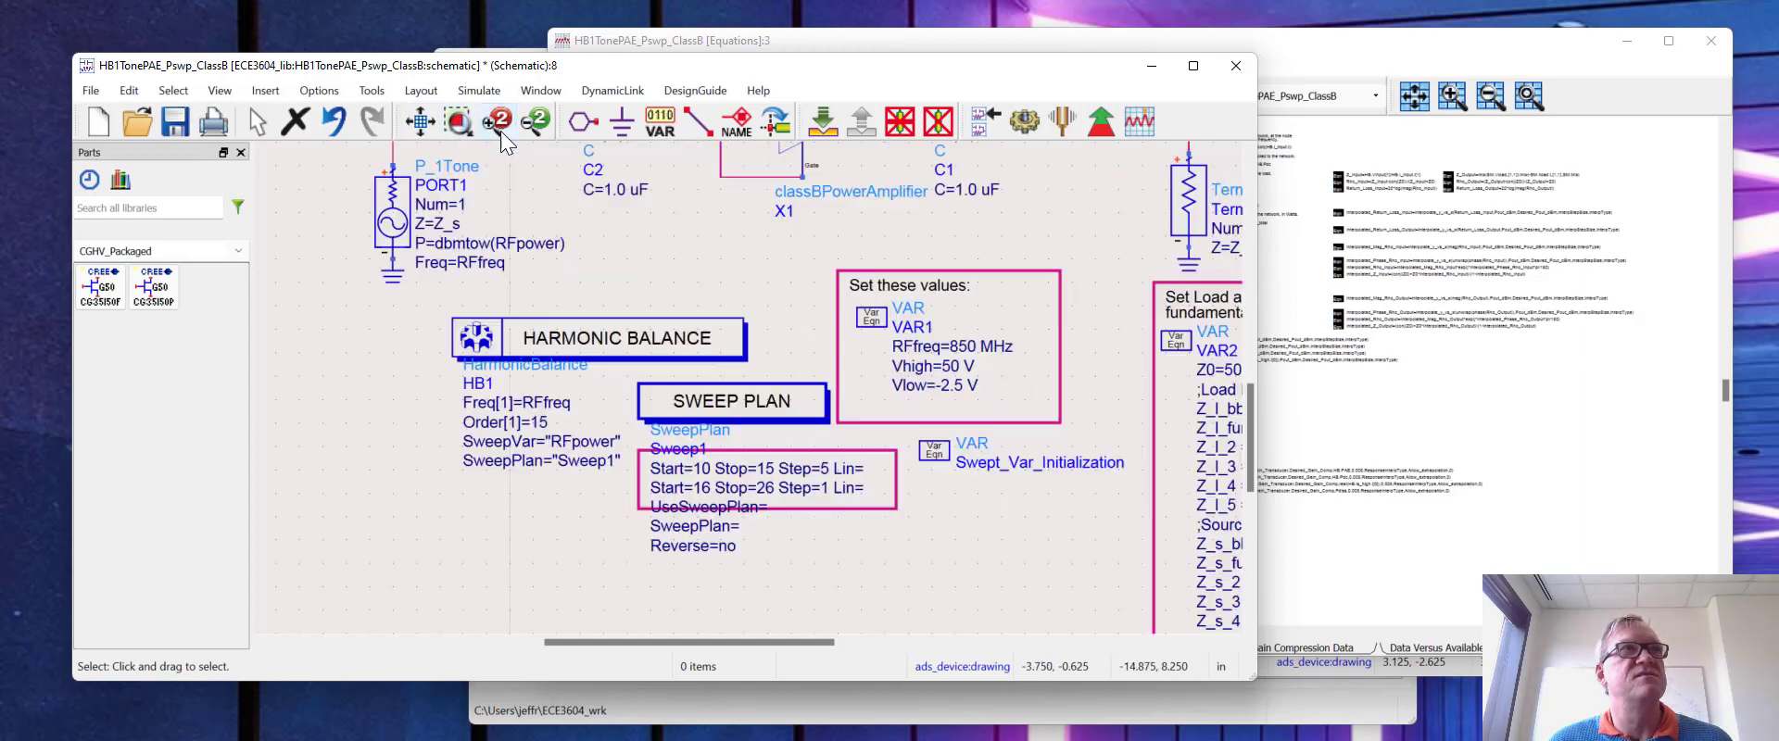
double_click(937, 459)
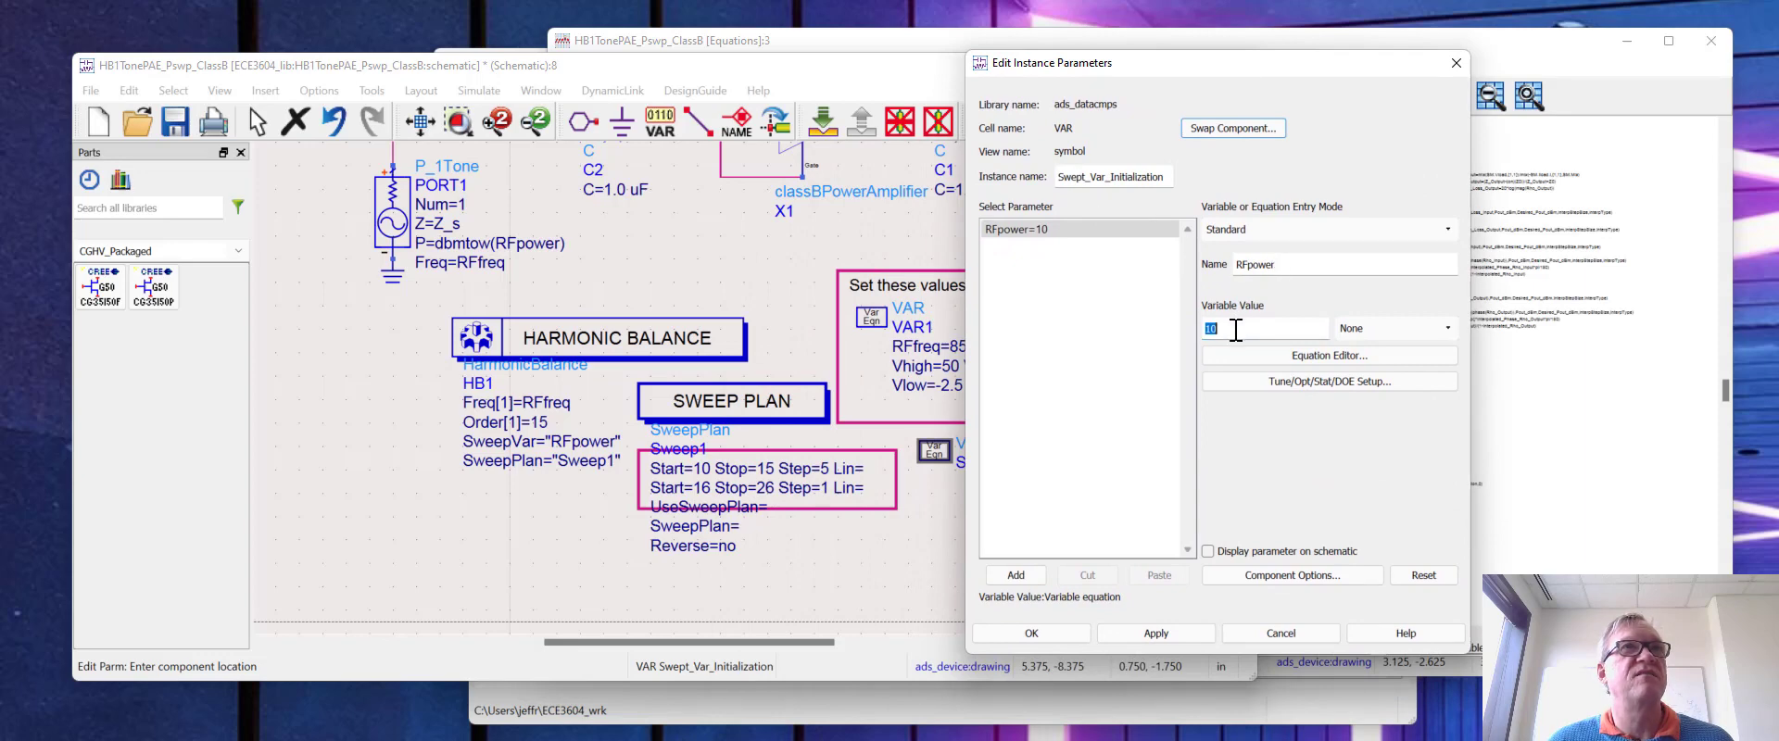
- Set RFpower to 40 and check that HB1's Sweep tab sweeps RFpower with Sweep1
type("40")
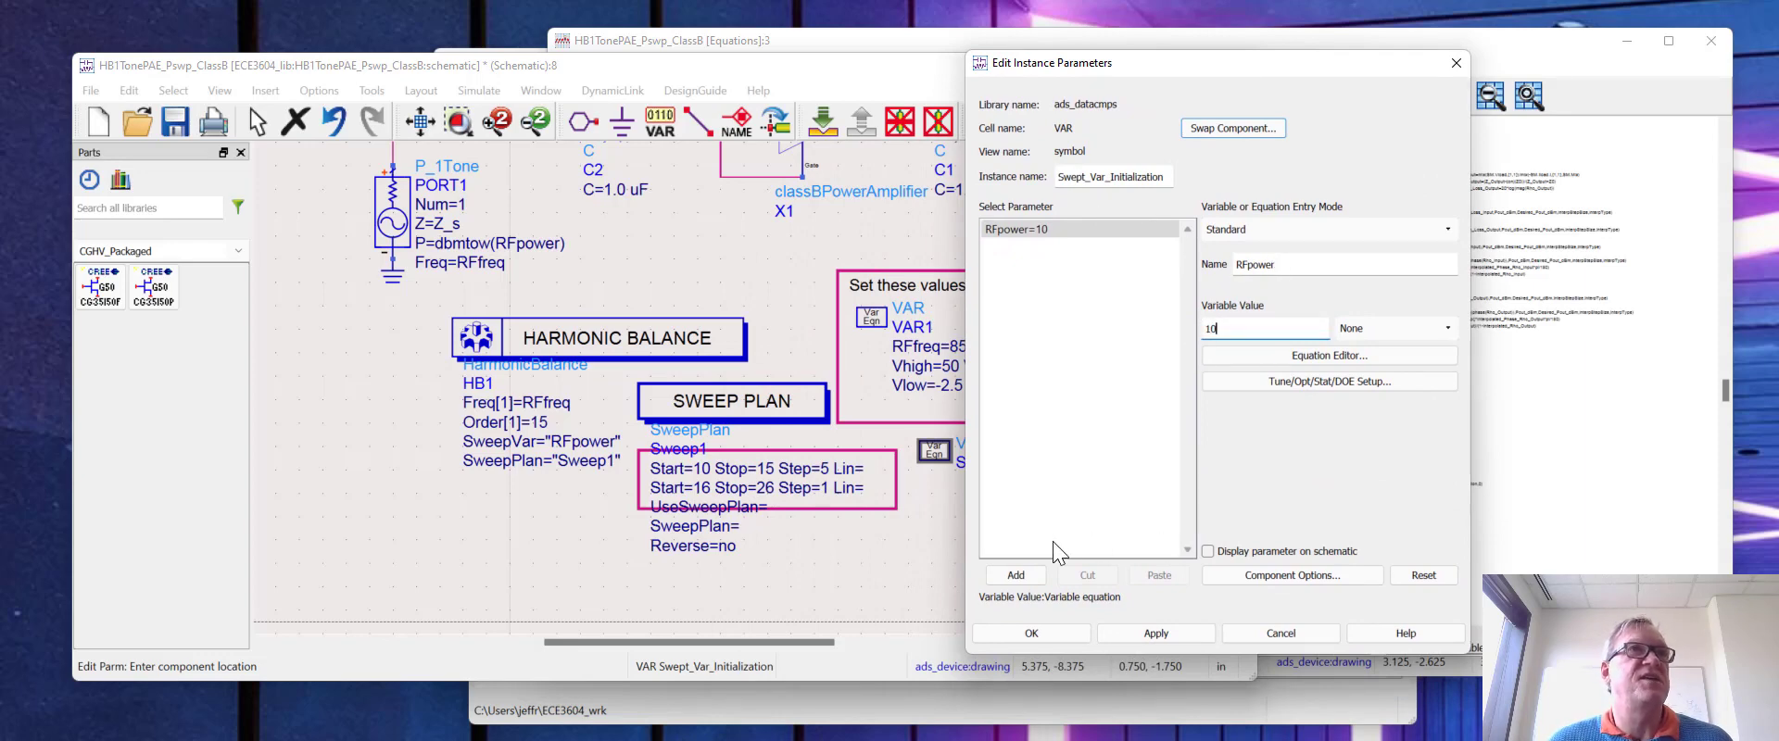
left_click(1031, 632)
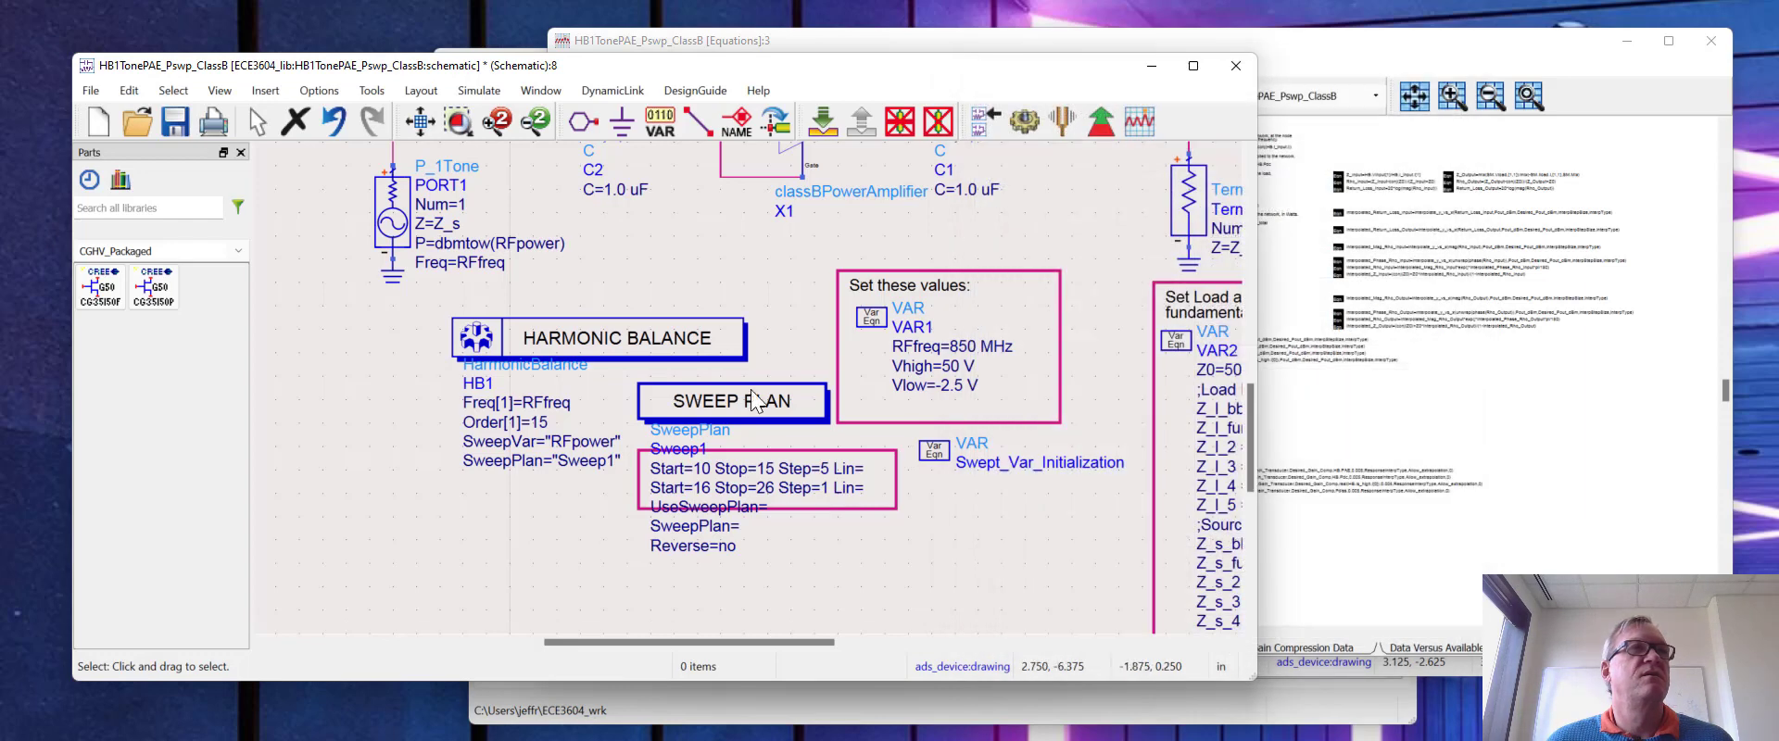
left_click(626, 341)
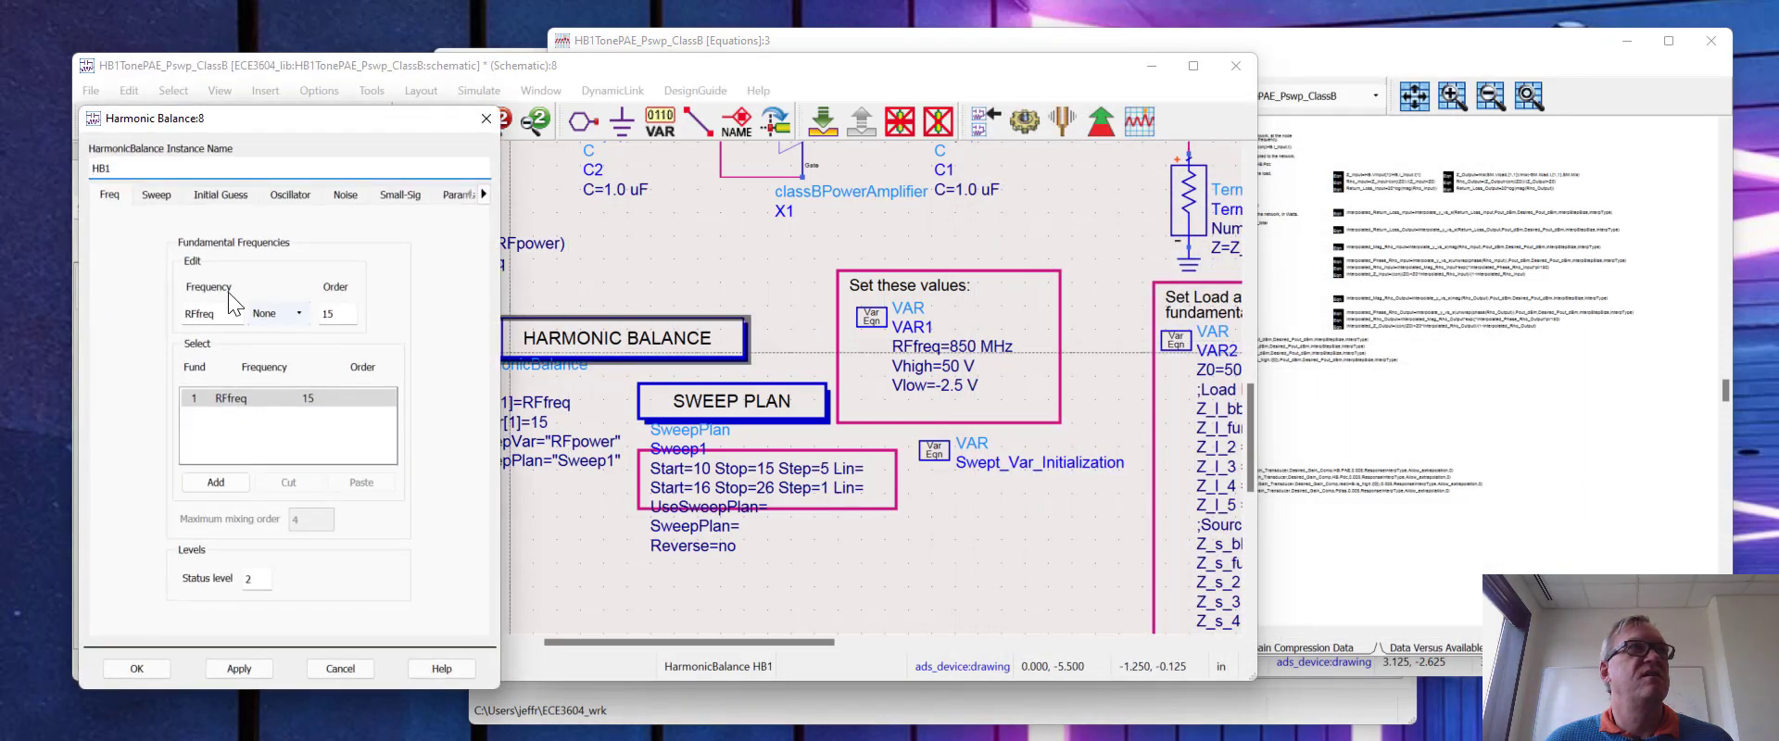
left_click(156, 196)
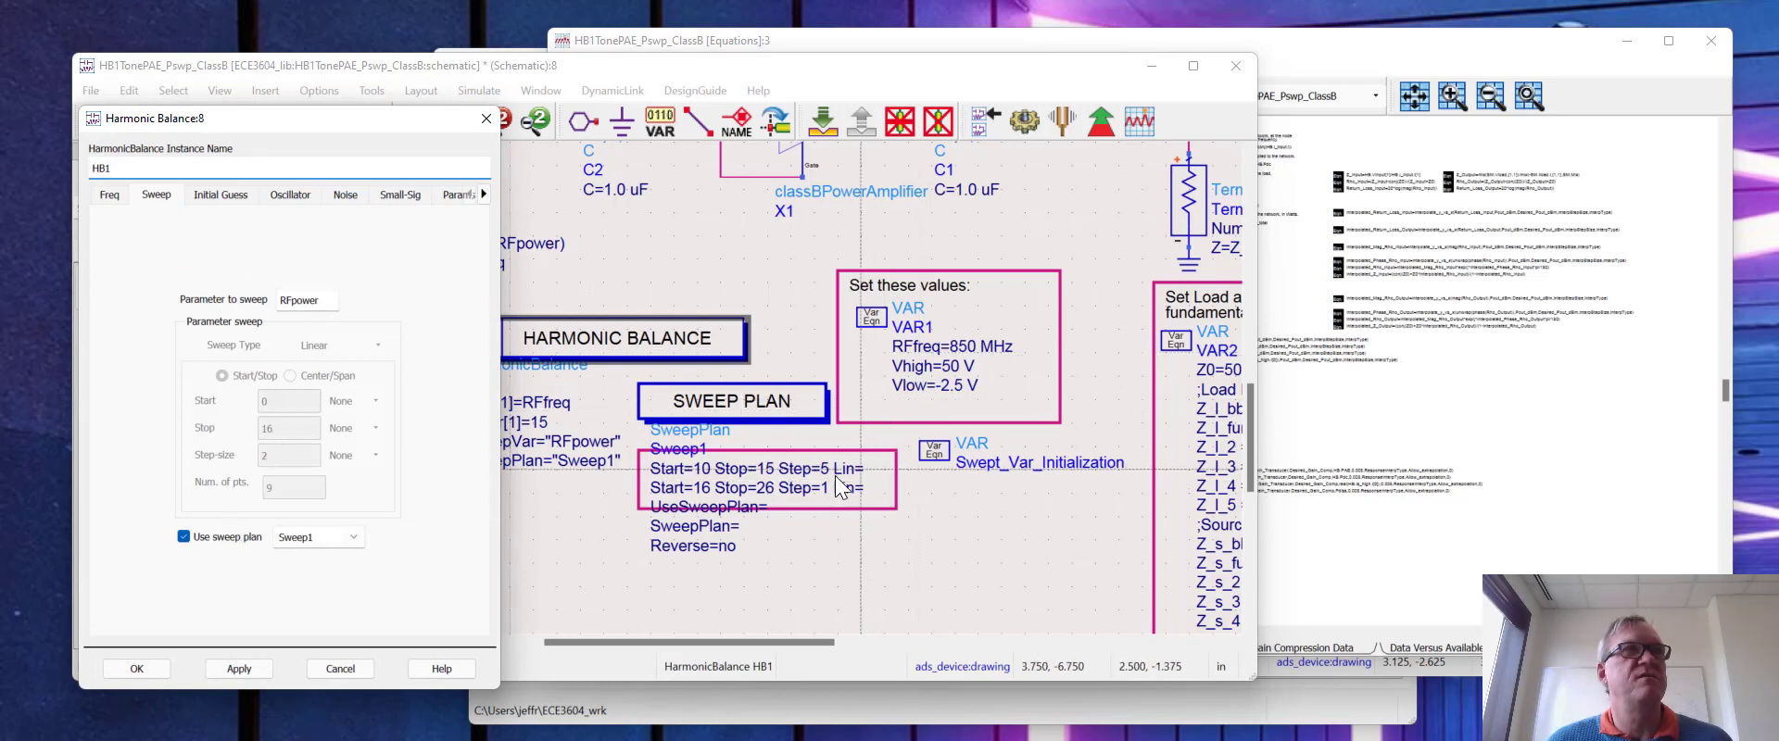
left_click(485, 119)
- In Sweep1, change the first range Start from 10 to 0 and the second range Stop from 26 to 30
double_click(667, 393)
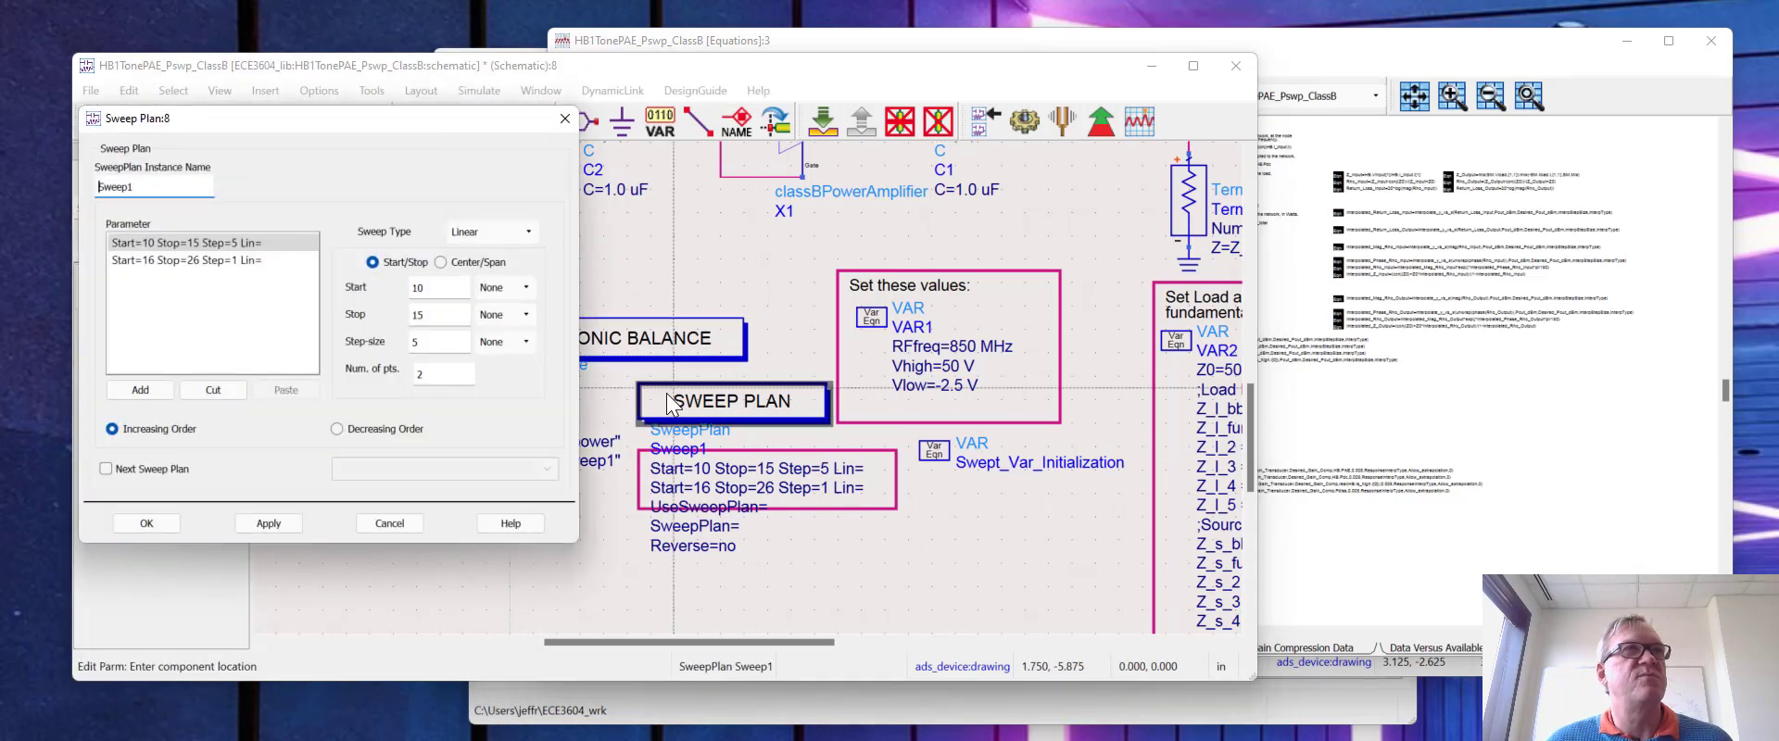
left_click(138, 240)
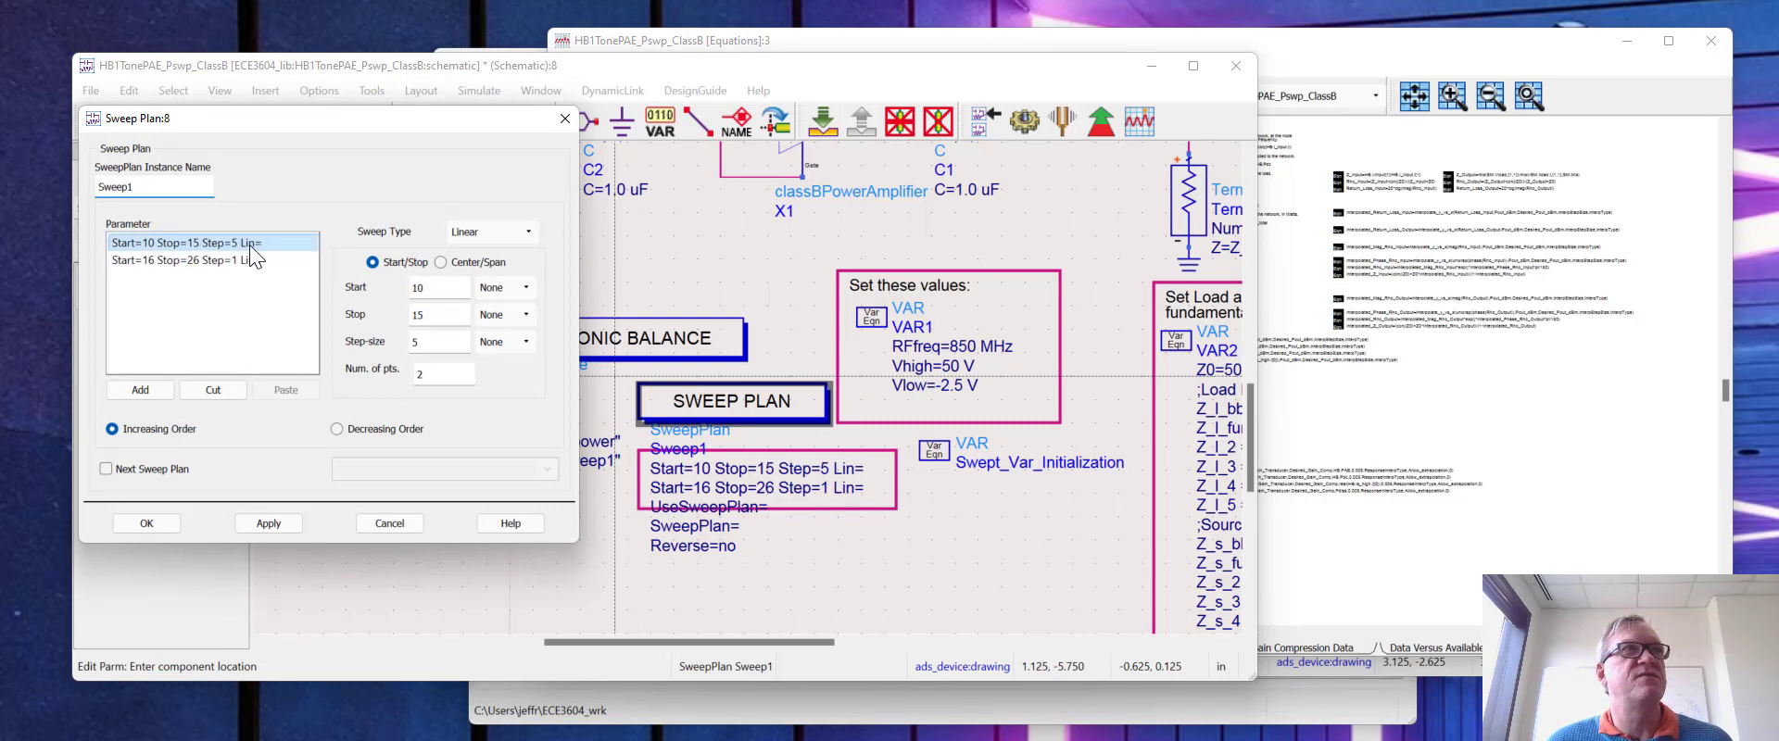
left_click(448, 288)
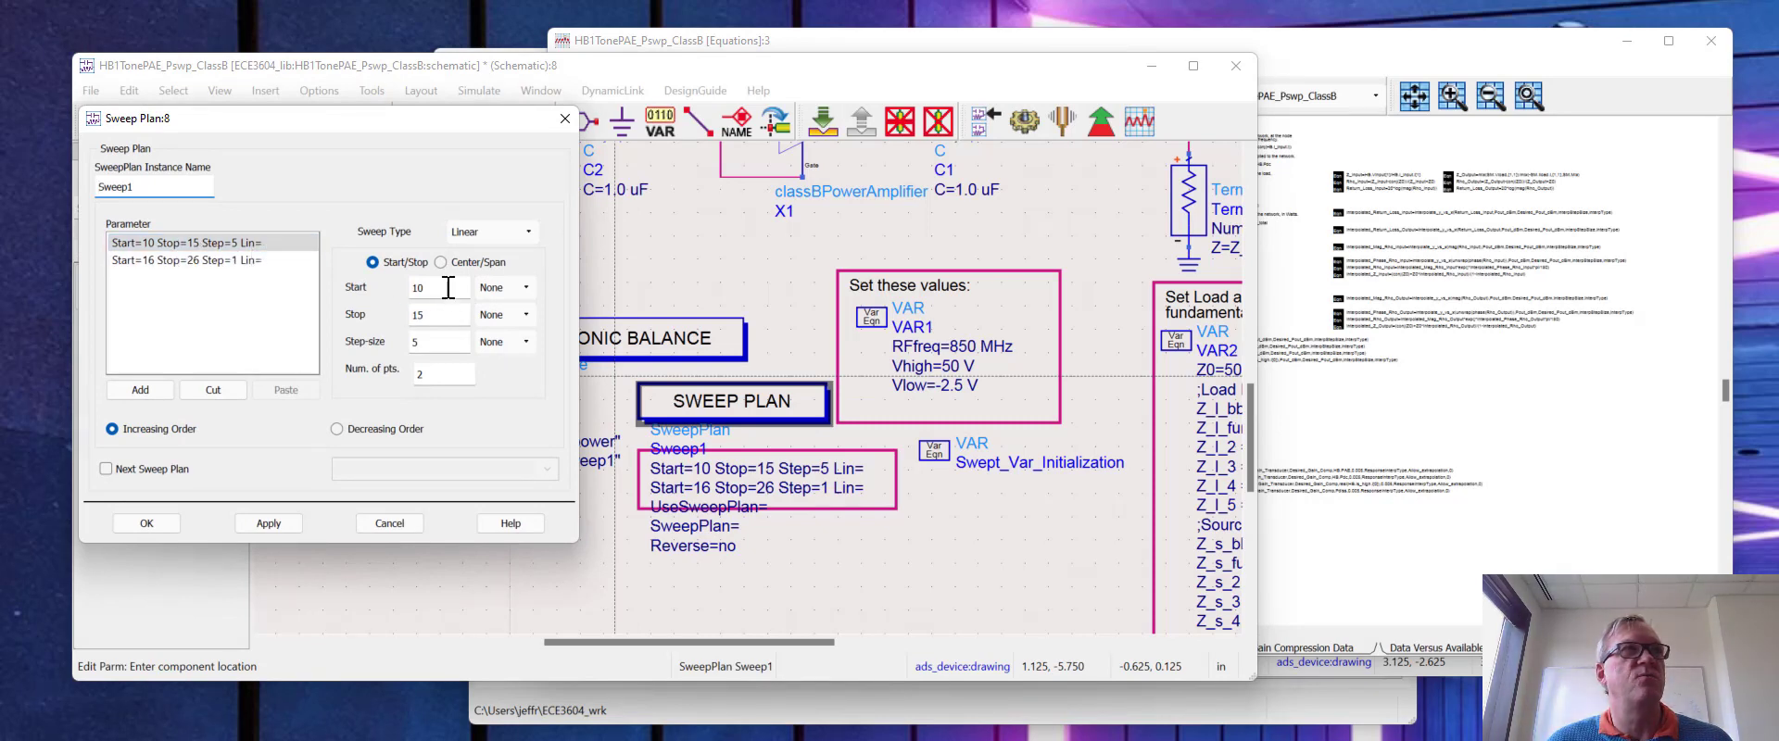
key("BackSpace")
key("BackSpace")
type("0")
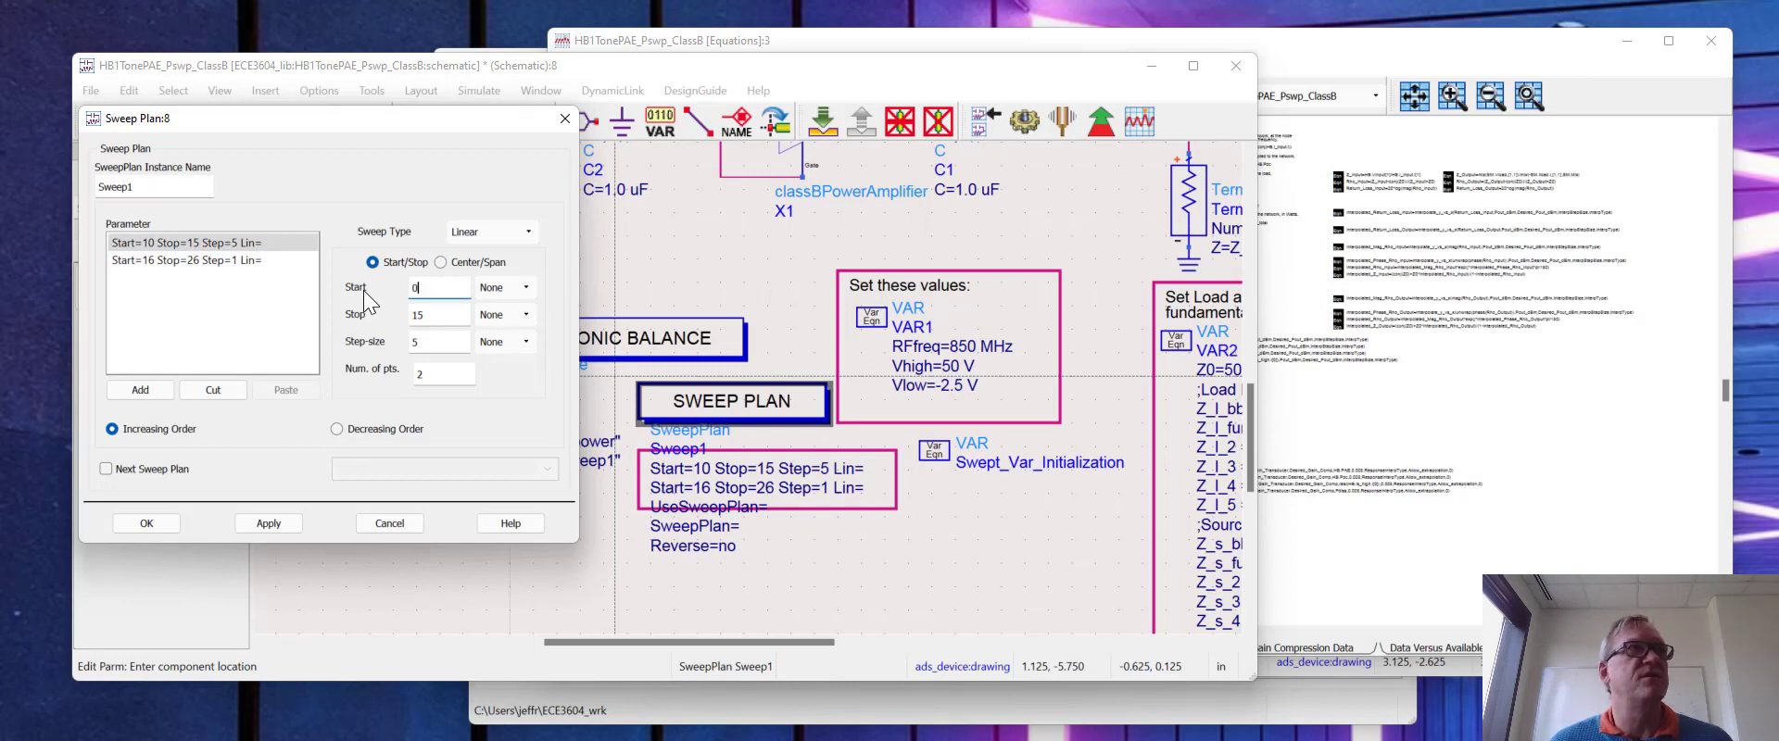
key("Tab")
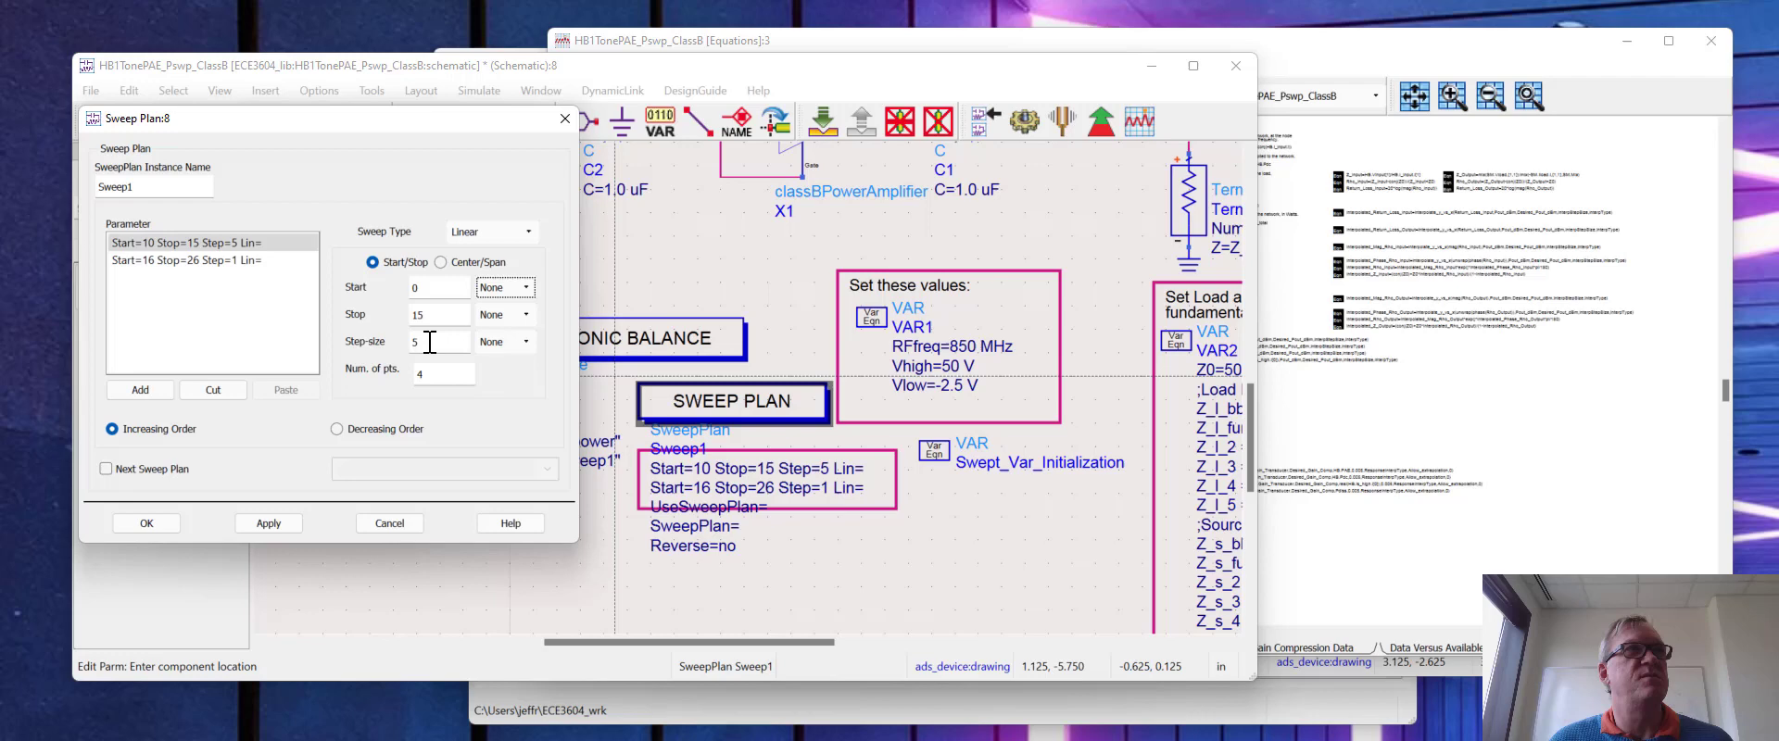
left_click(168, 261)
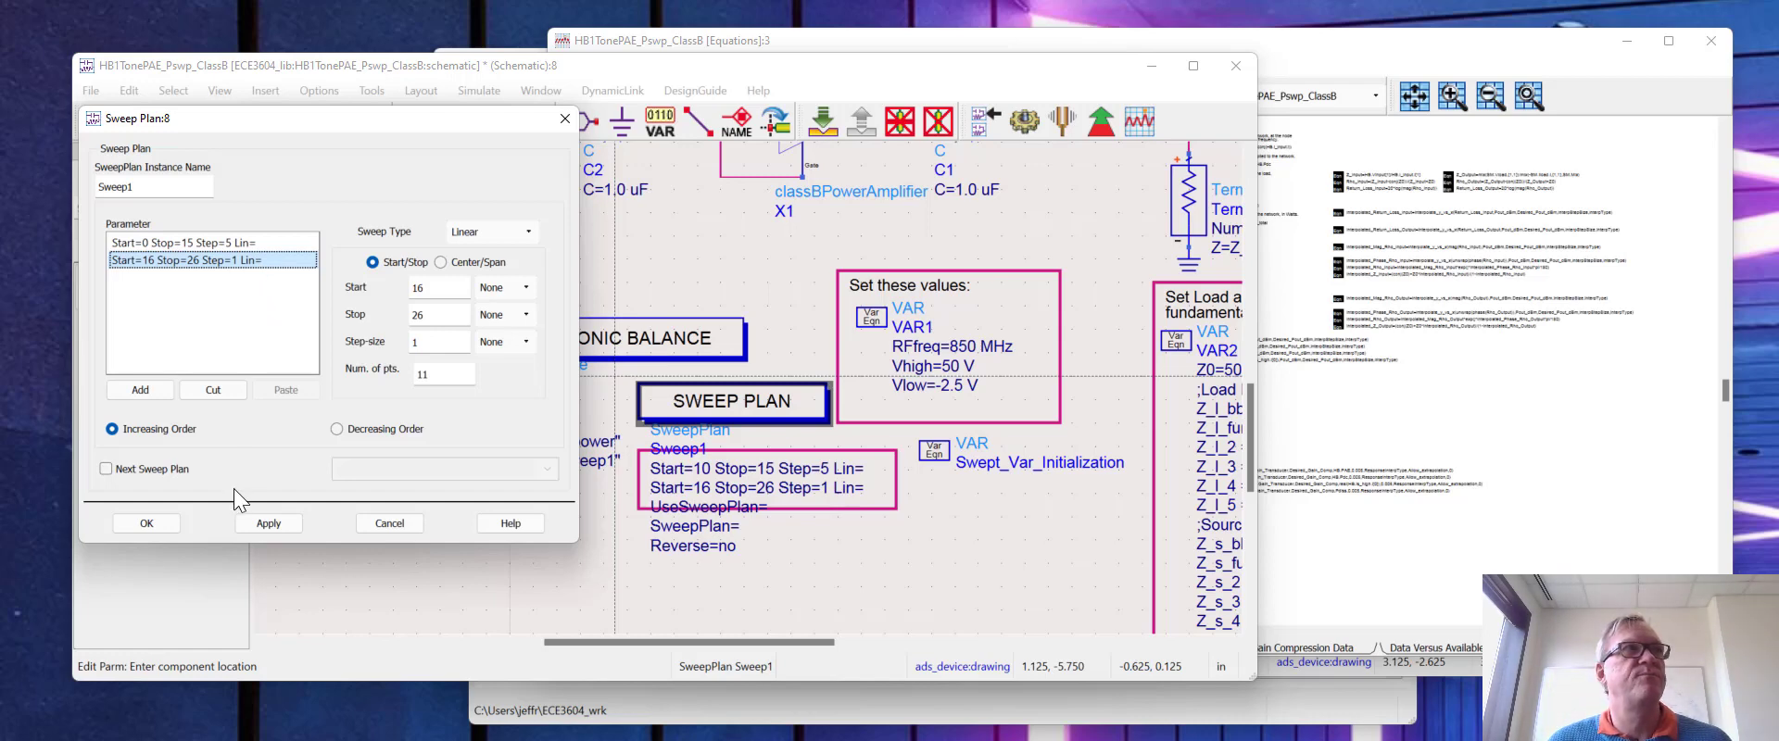
double_click(424, 315)
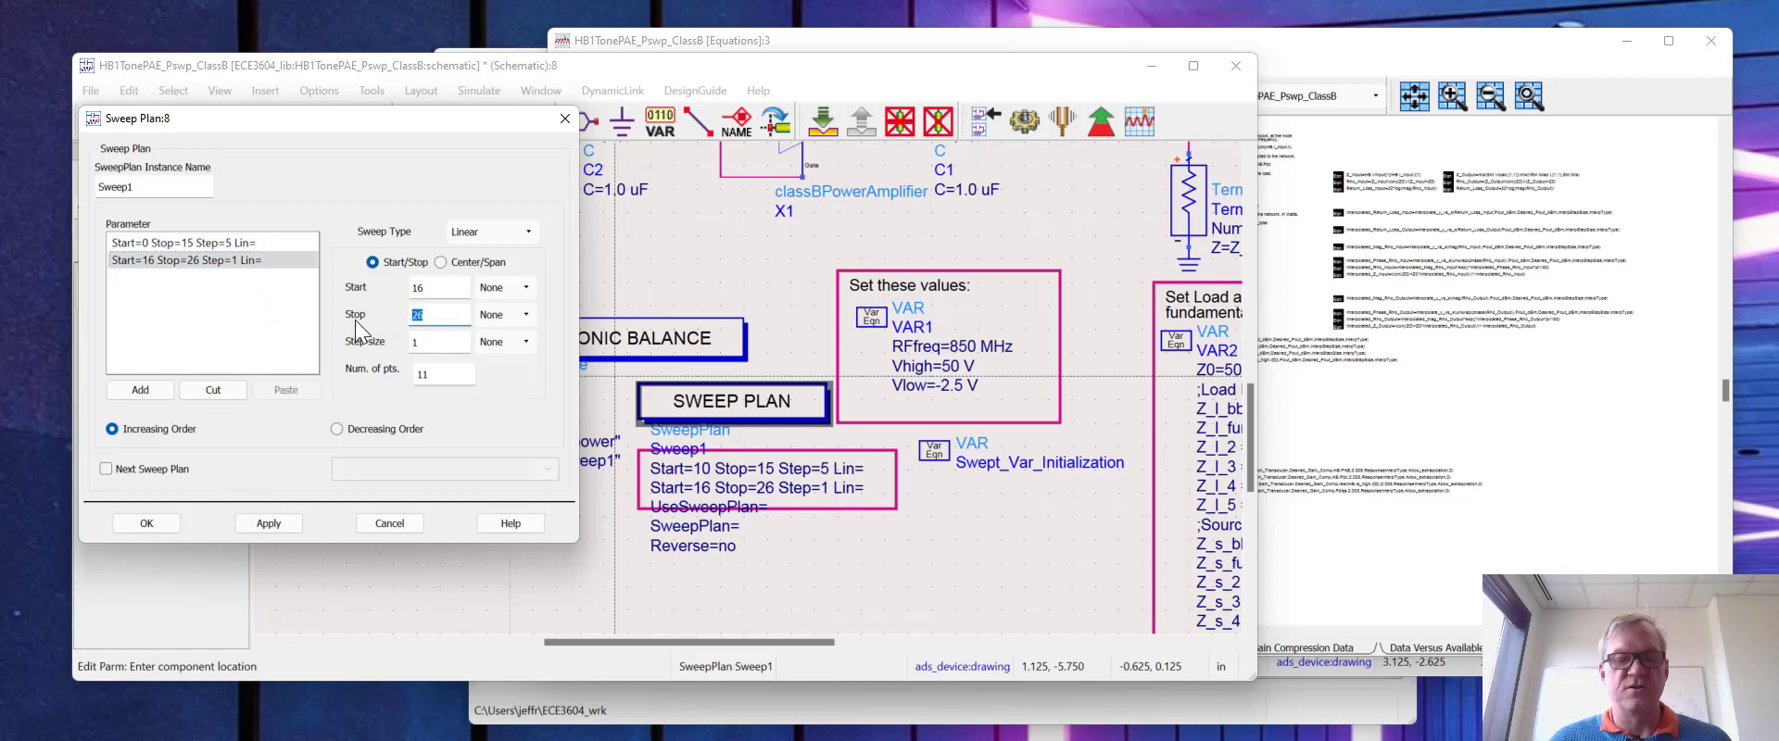
type("30")
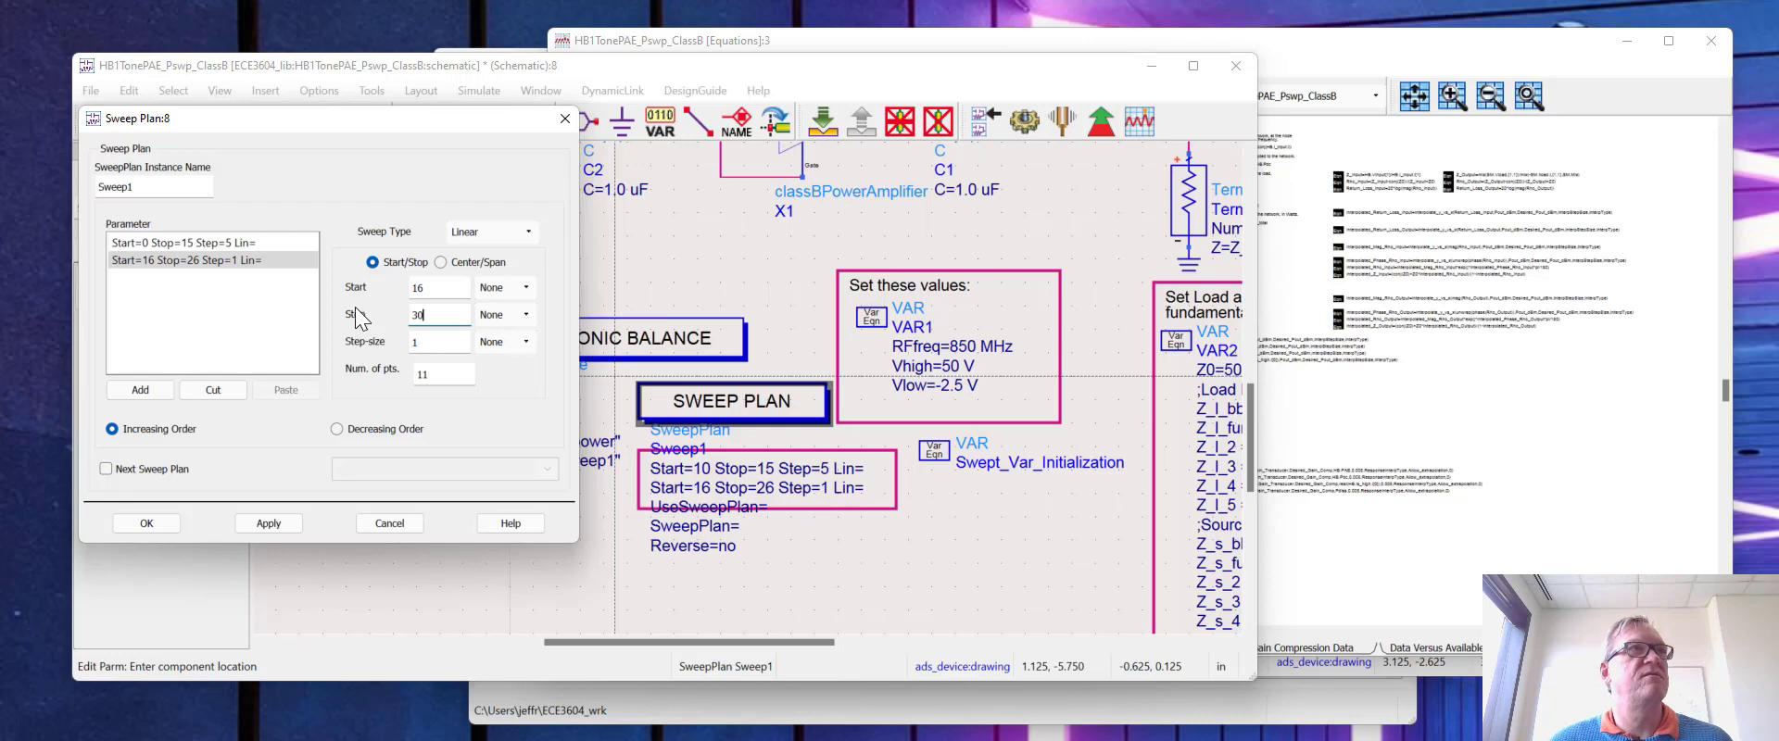
key("Tab")
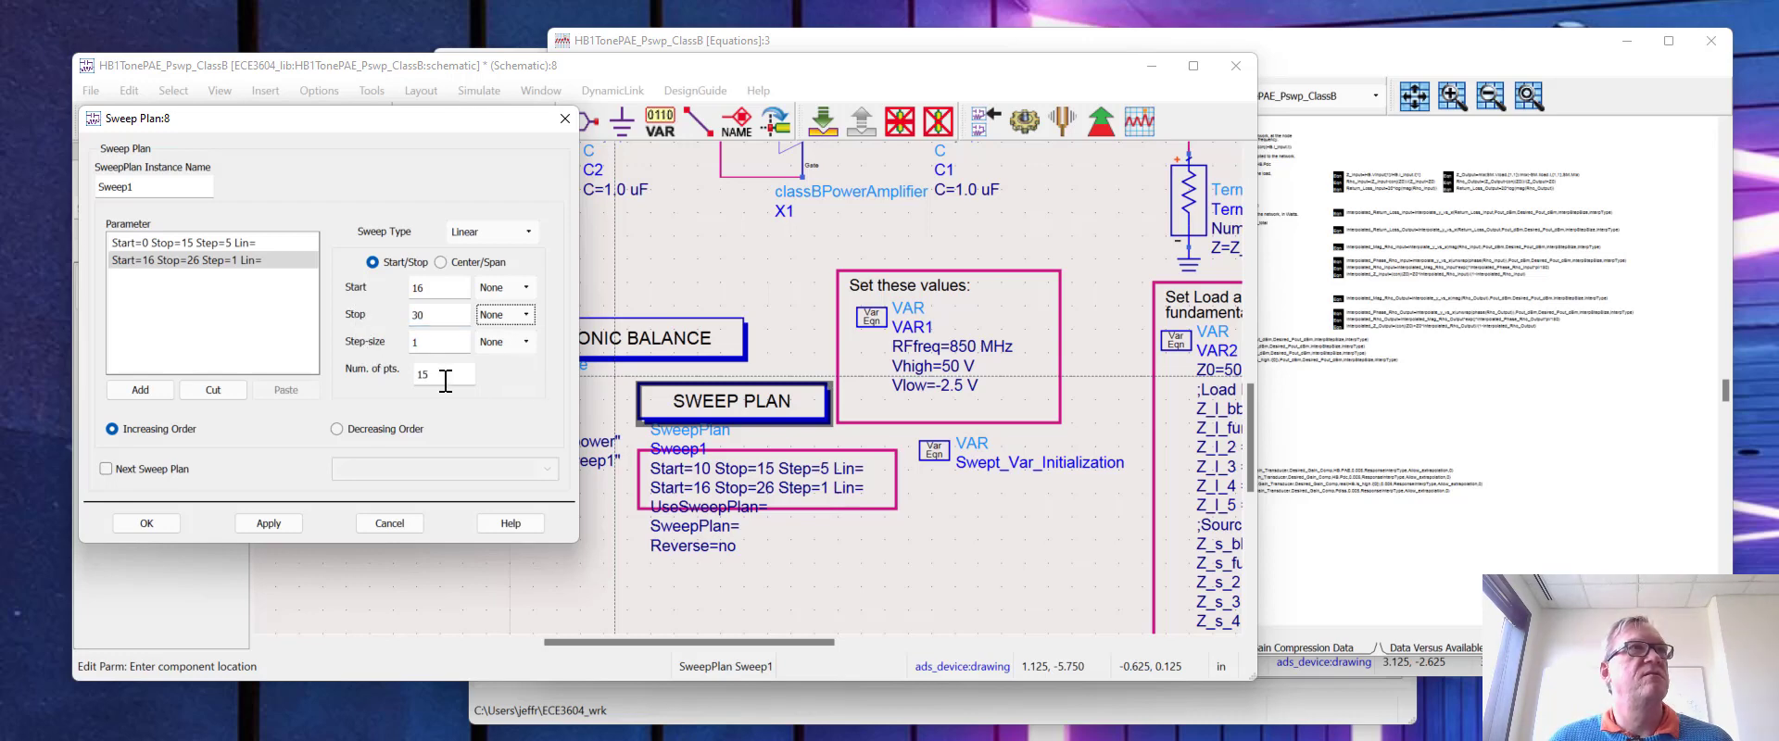
left_click(147, 526)
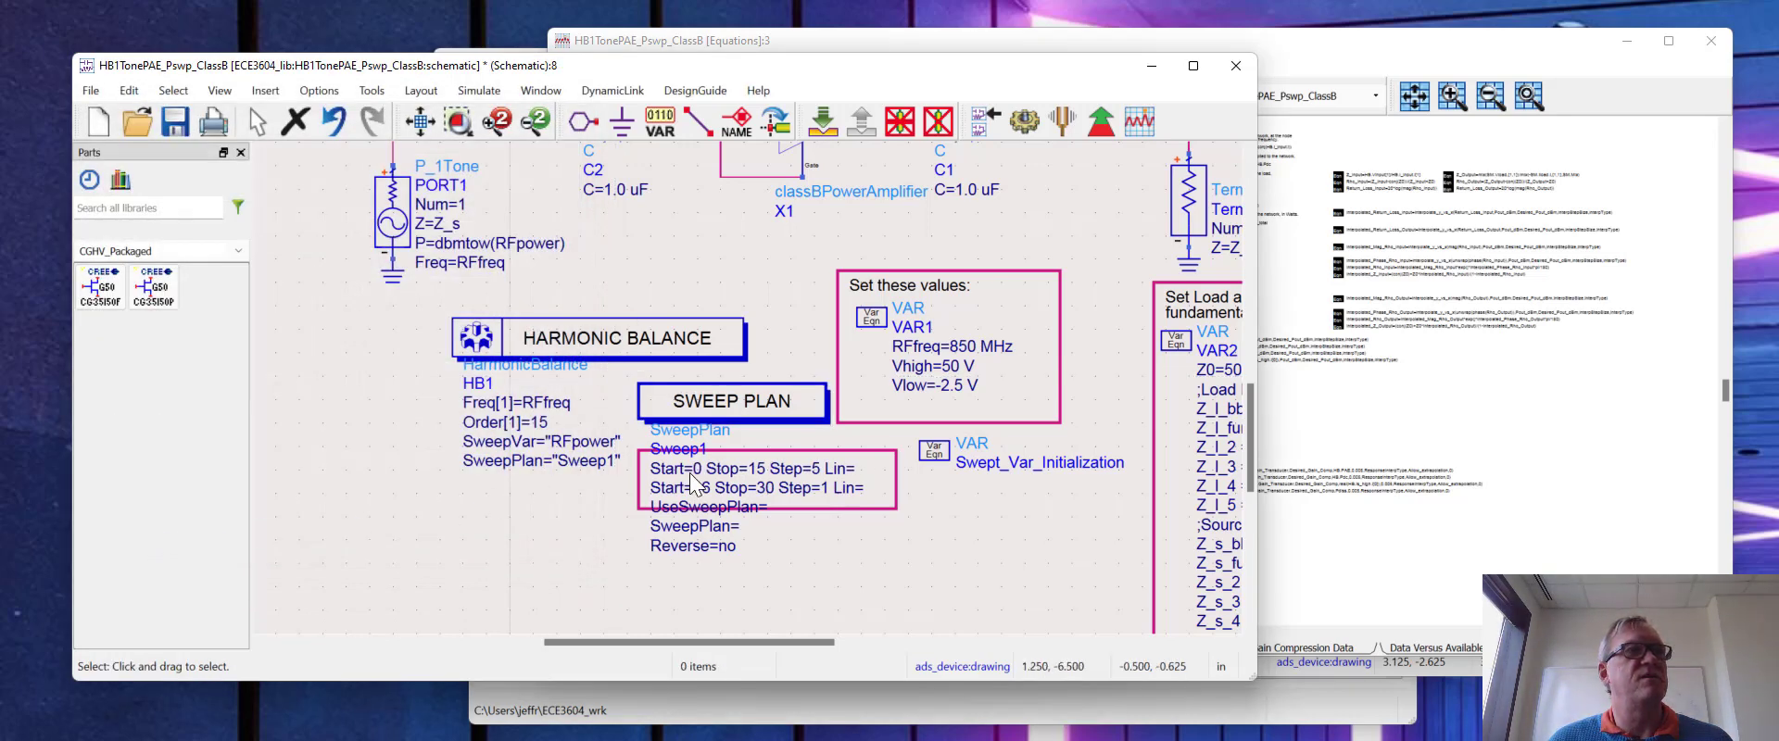
left_click(422, 121)
left_click(460, 122)
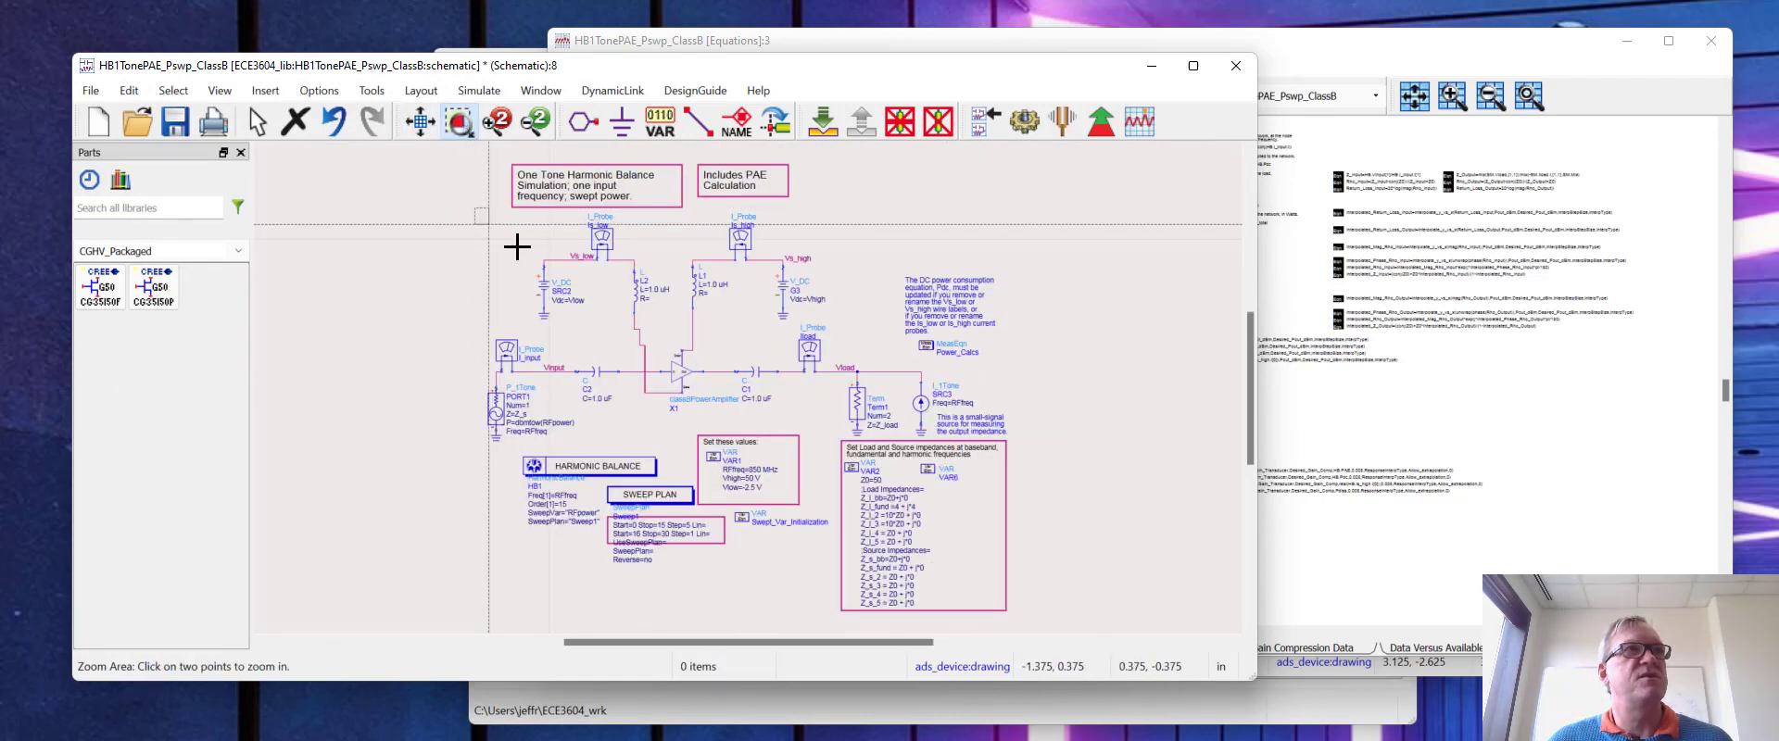
left_click(1093, 645)
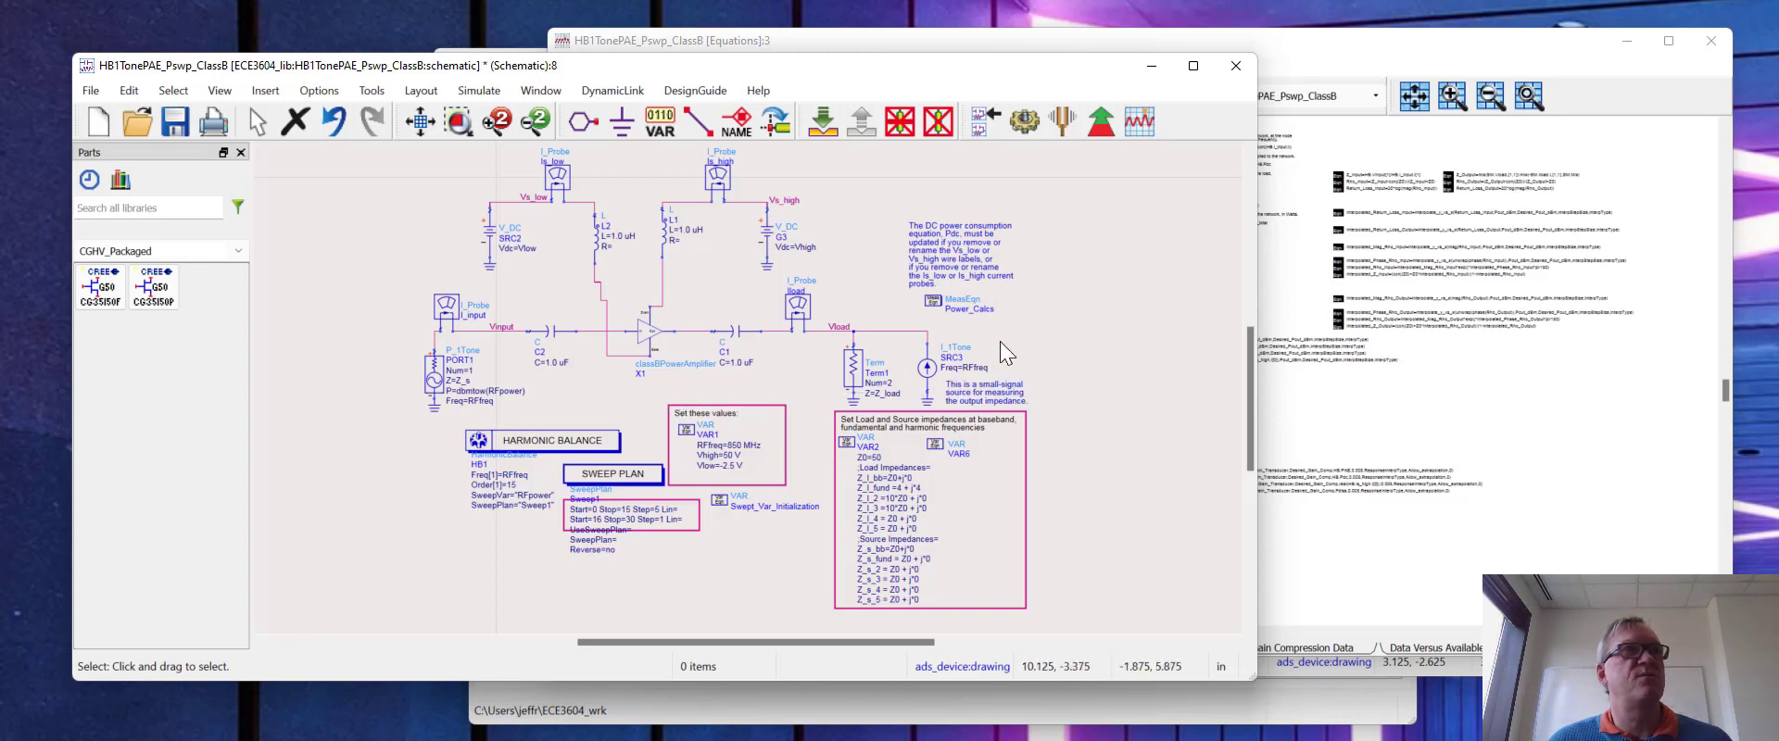
left_click(938, 306)
double_click(937, 304)
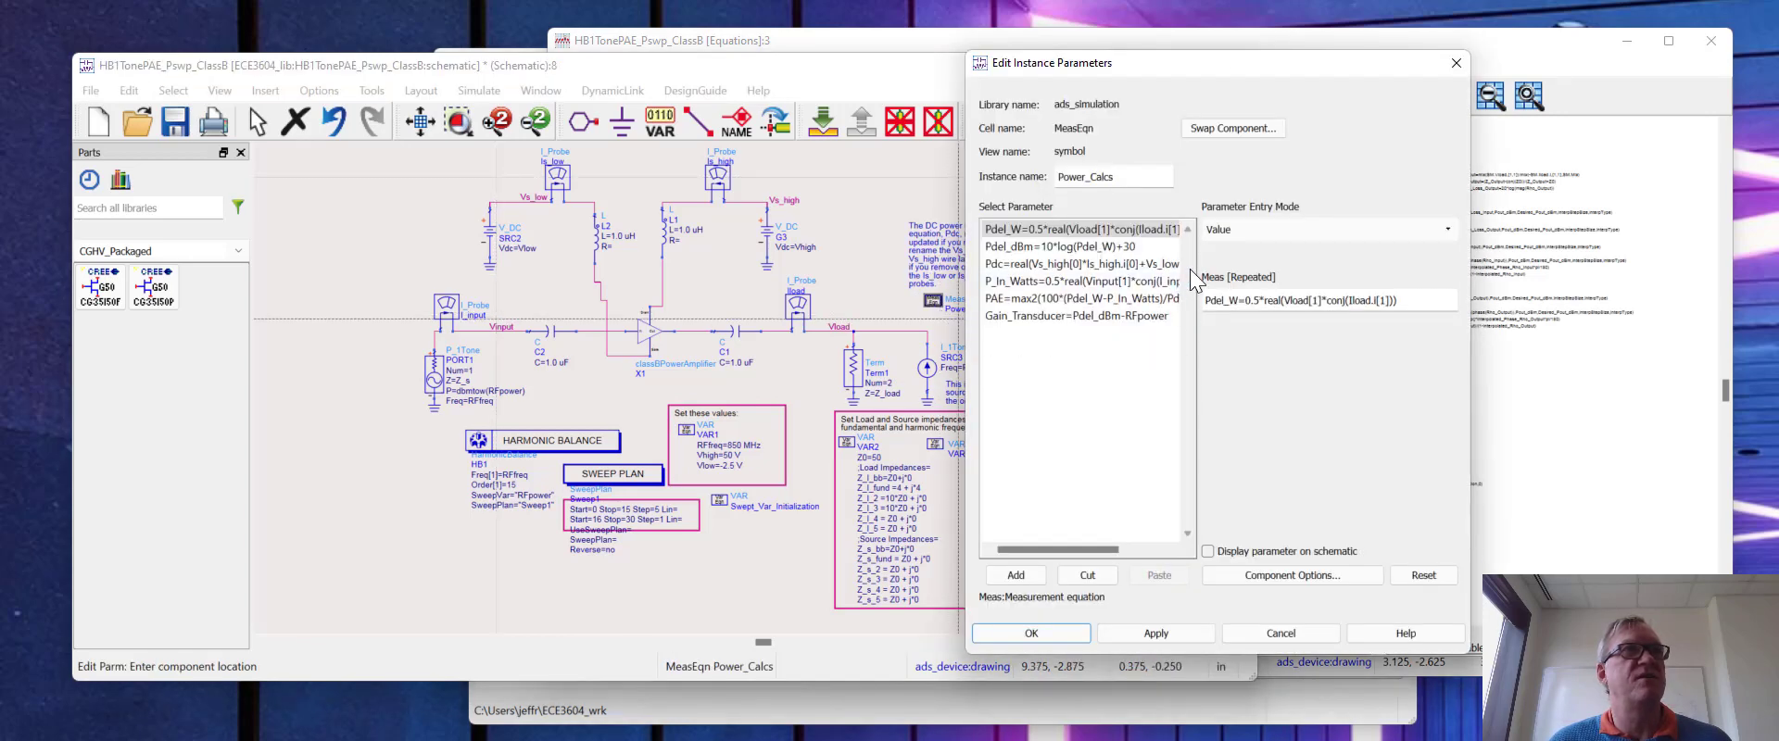
left_click_drag(1200, 269, 1291, 269)
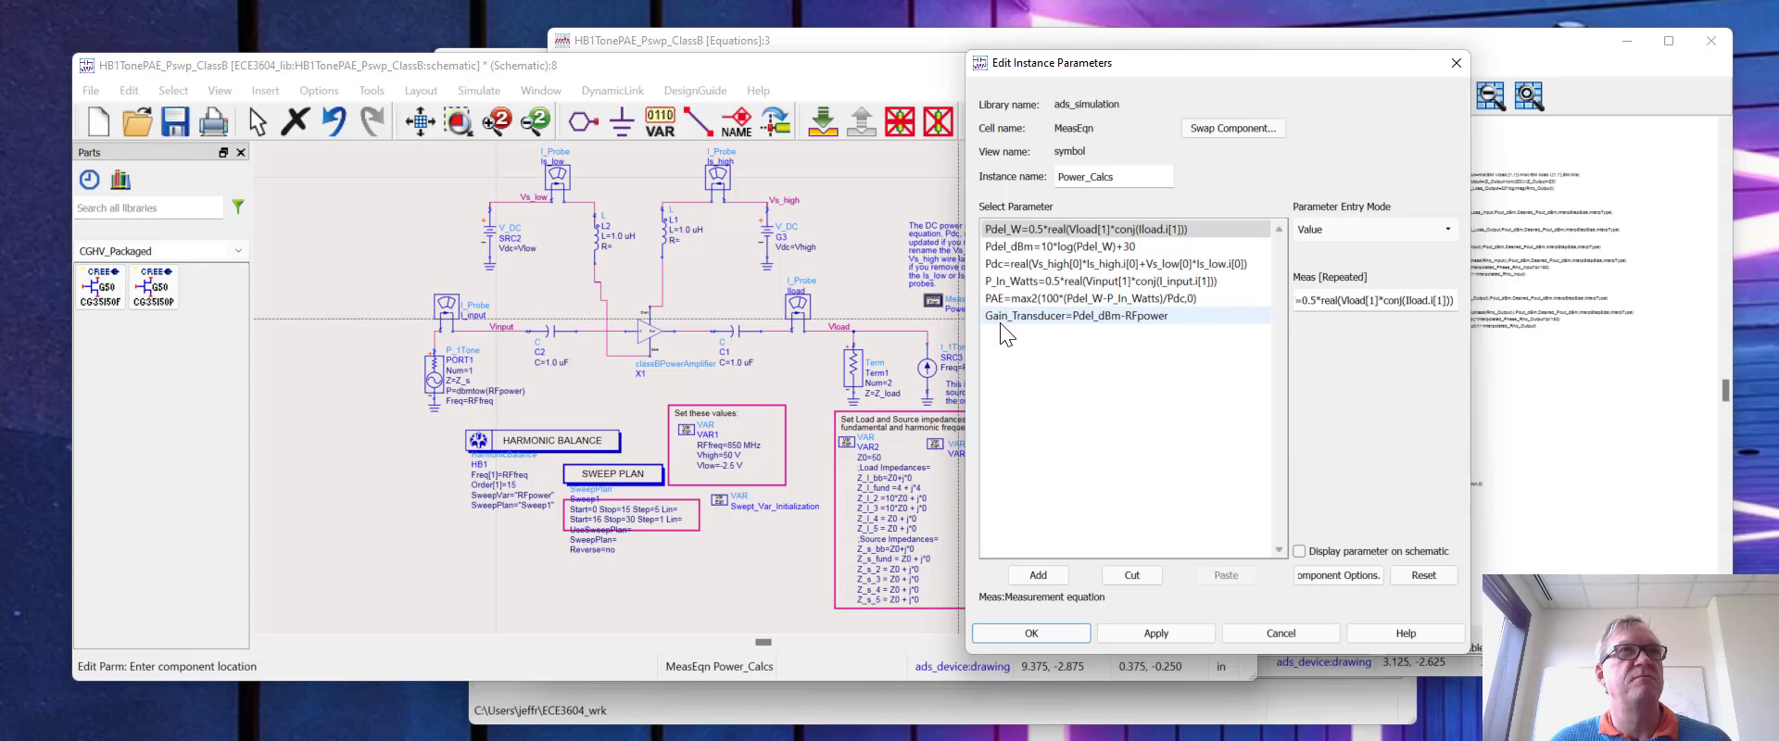
left_click(1036, 636)
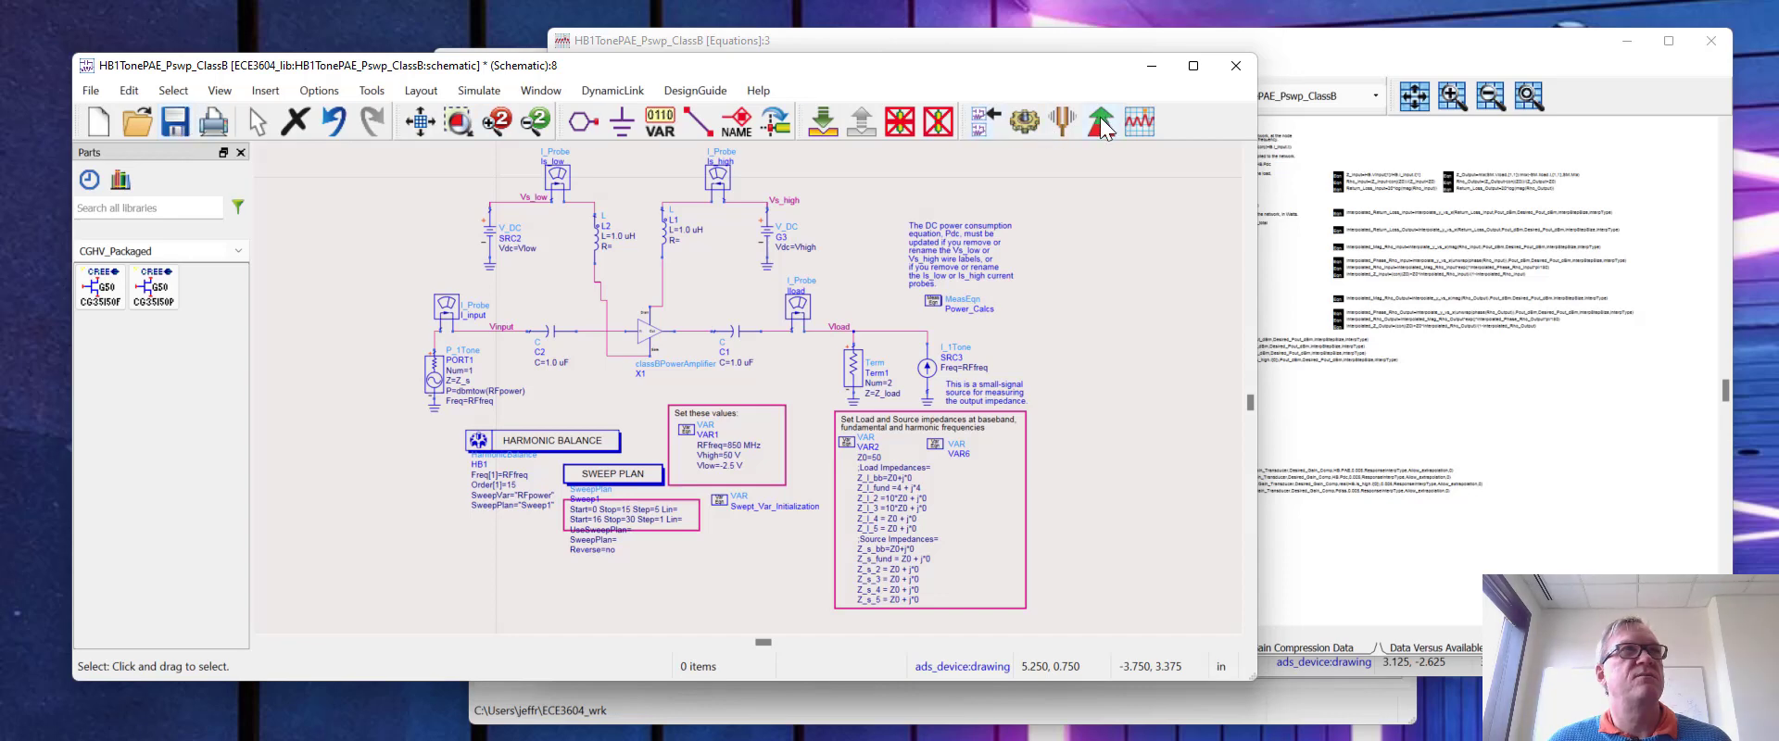
- Save the schematic, run the harmonic balance simulation, and bring the Equations results page forward
left_click(175, 121)
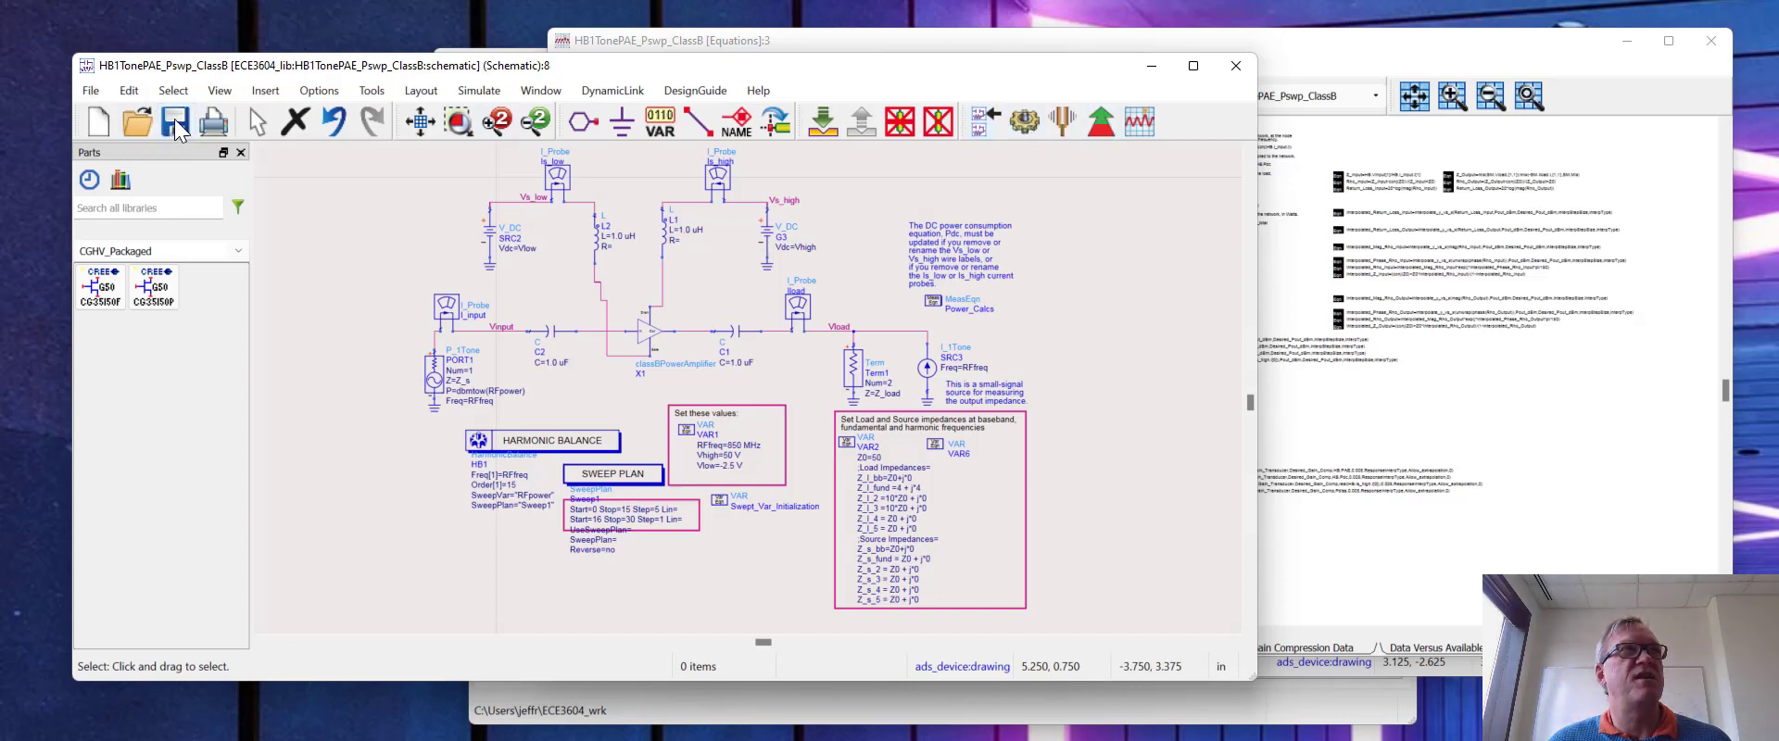
left_click(1028, 122)
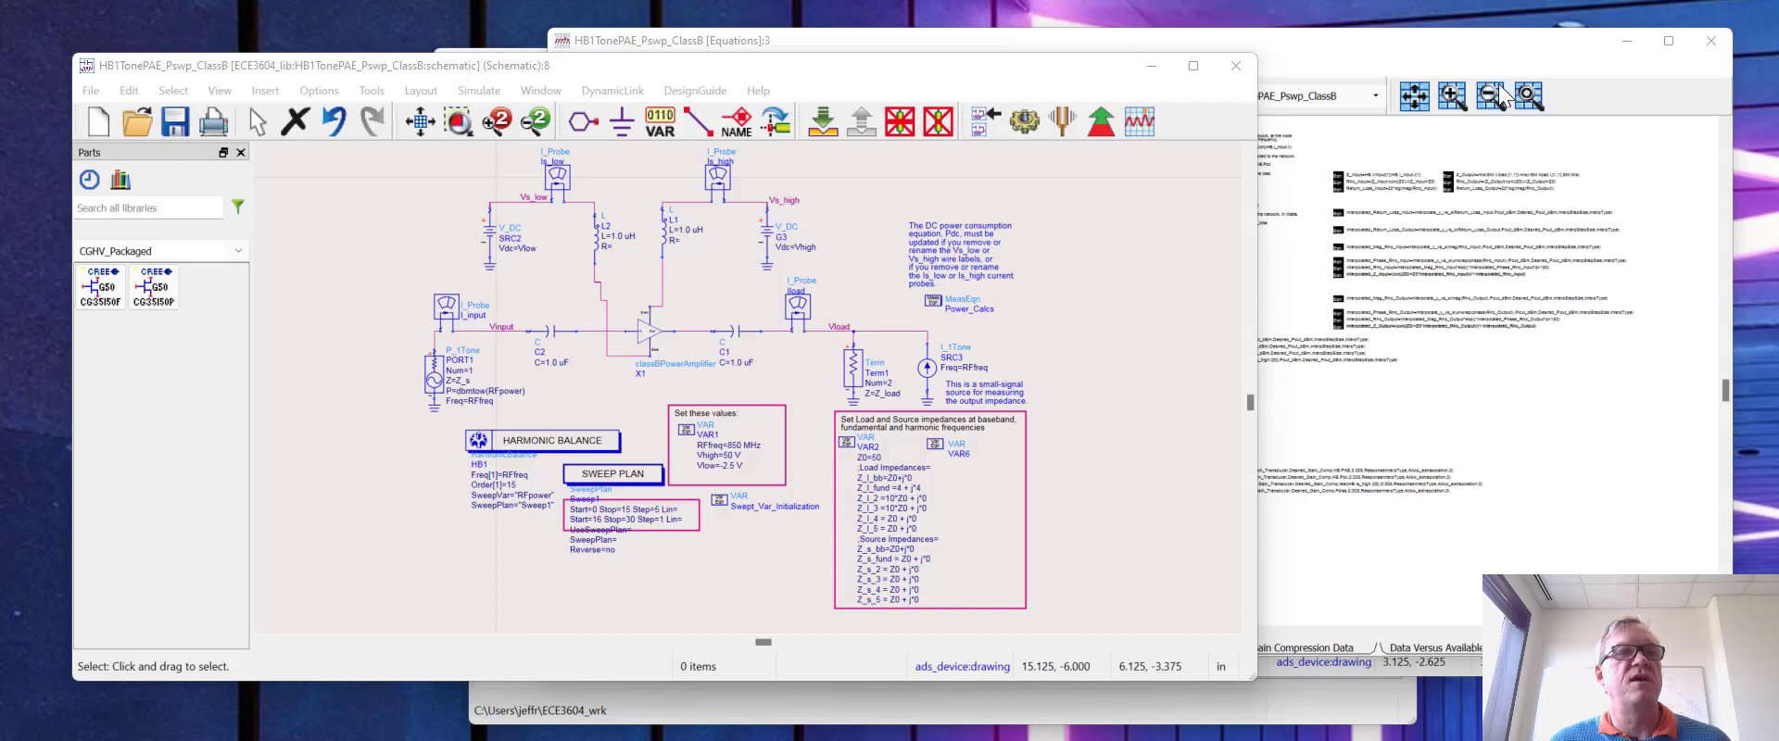
left_click(1466, 54)
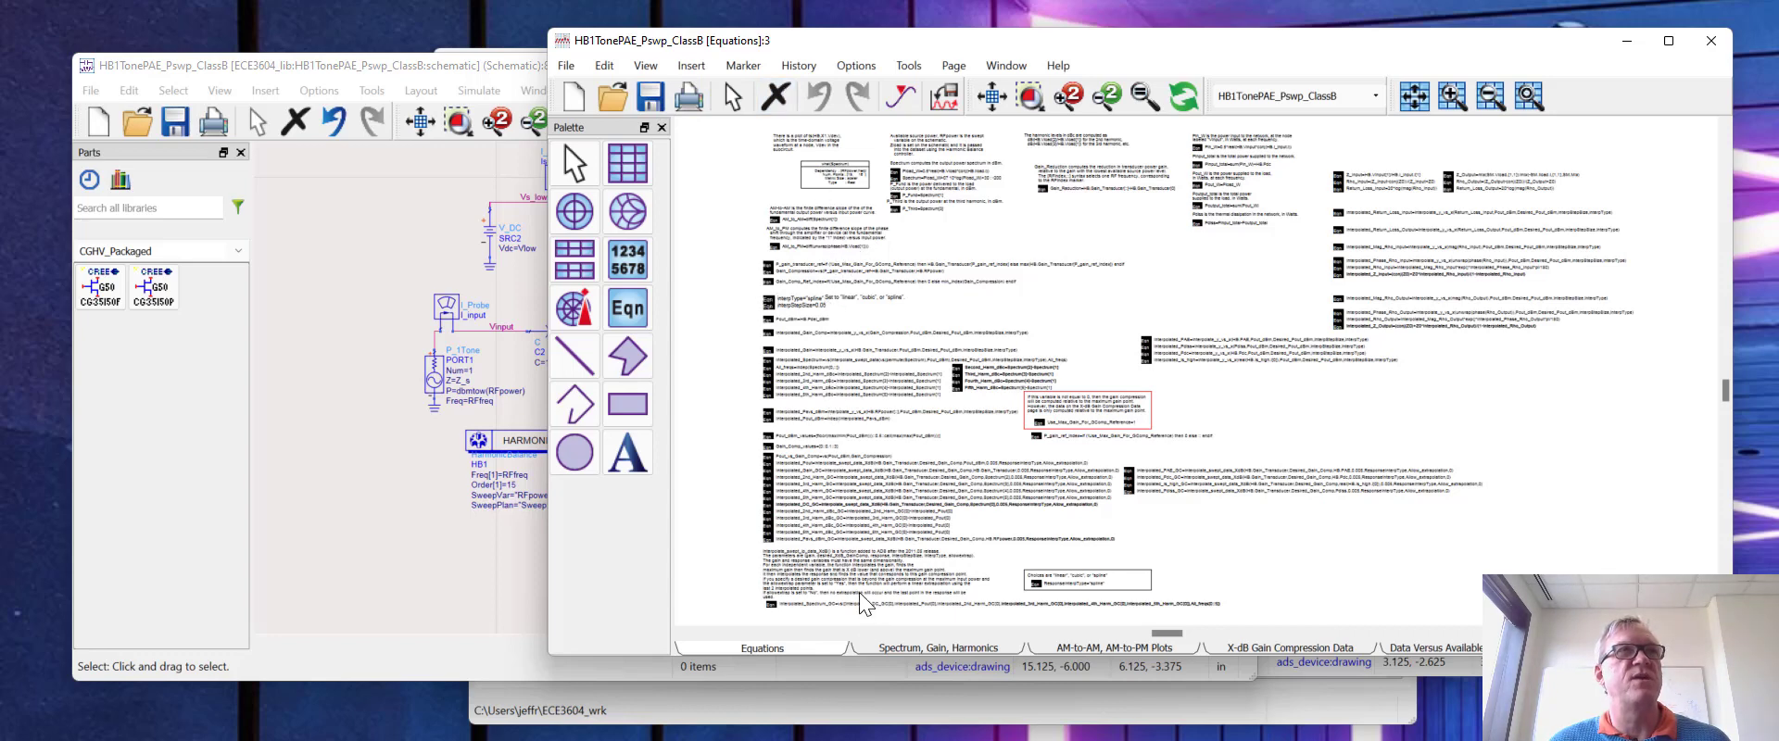
- Zoom in on the spectrum and power equations, then fit the whole equations page in view
left_click(1028, 97)
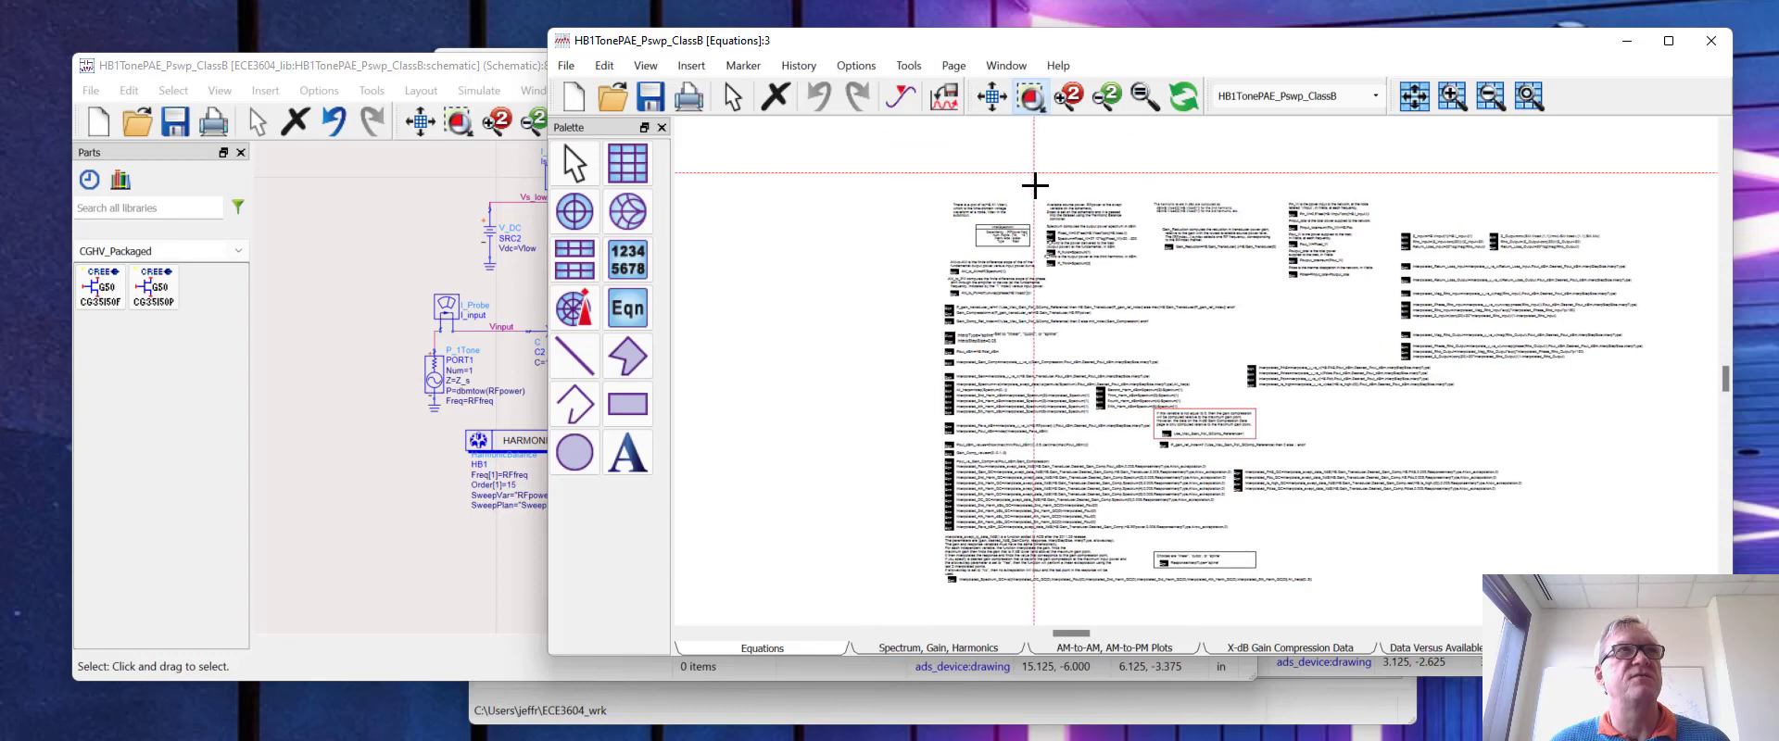
left_click_drag(1123, 258, 1235, 297)
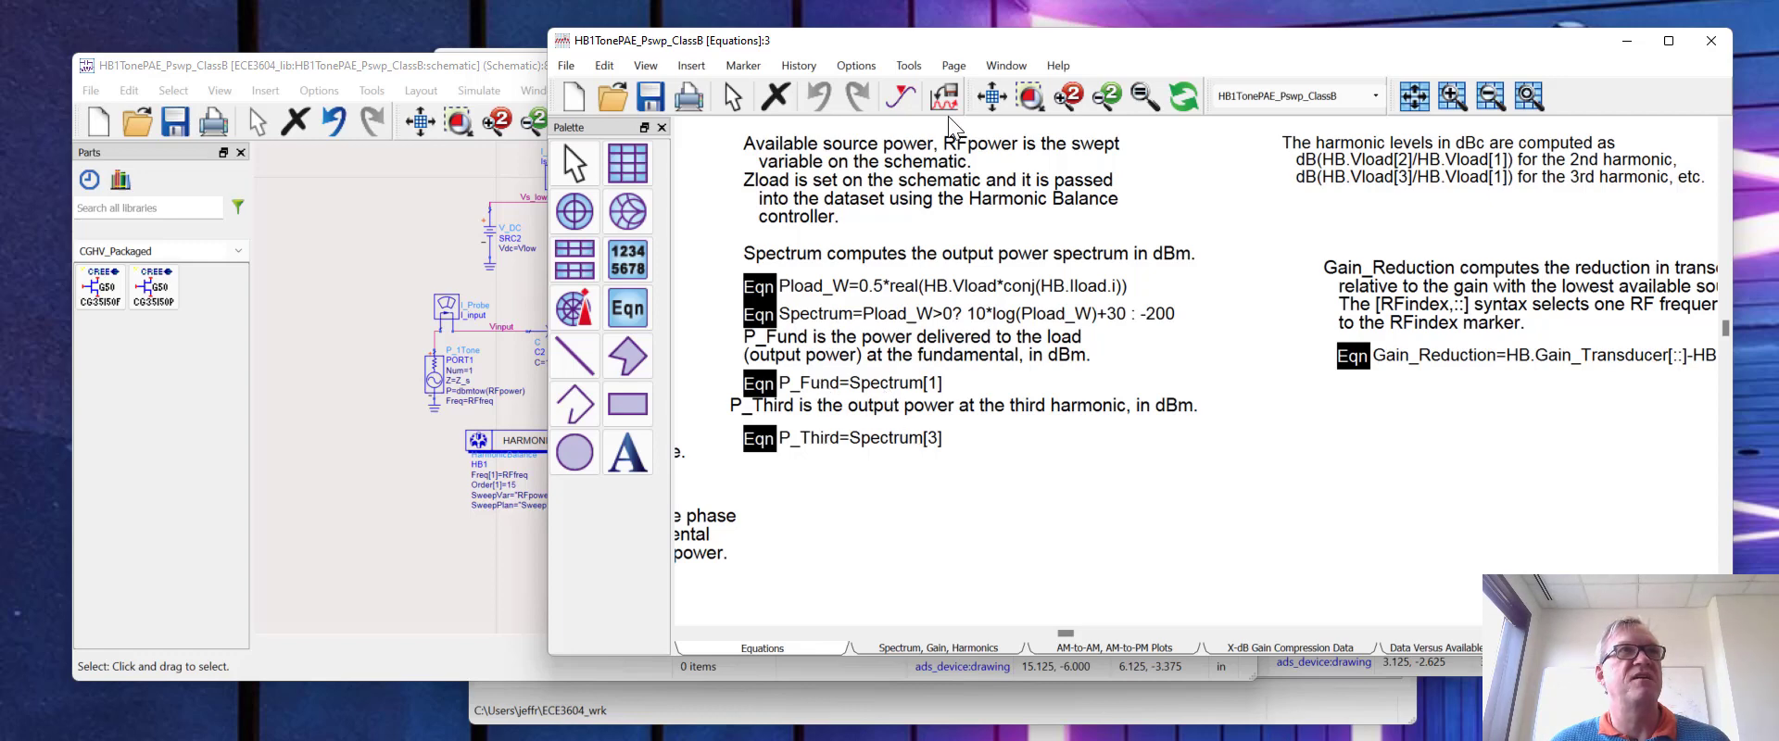
left_click(992, 93)
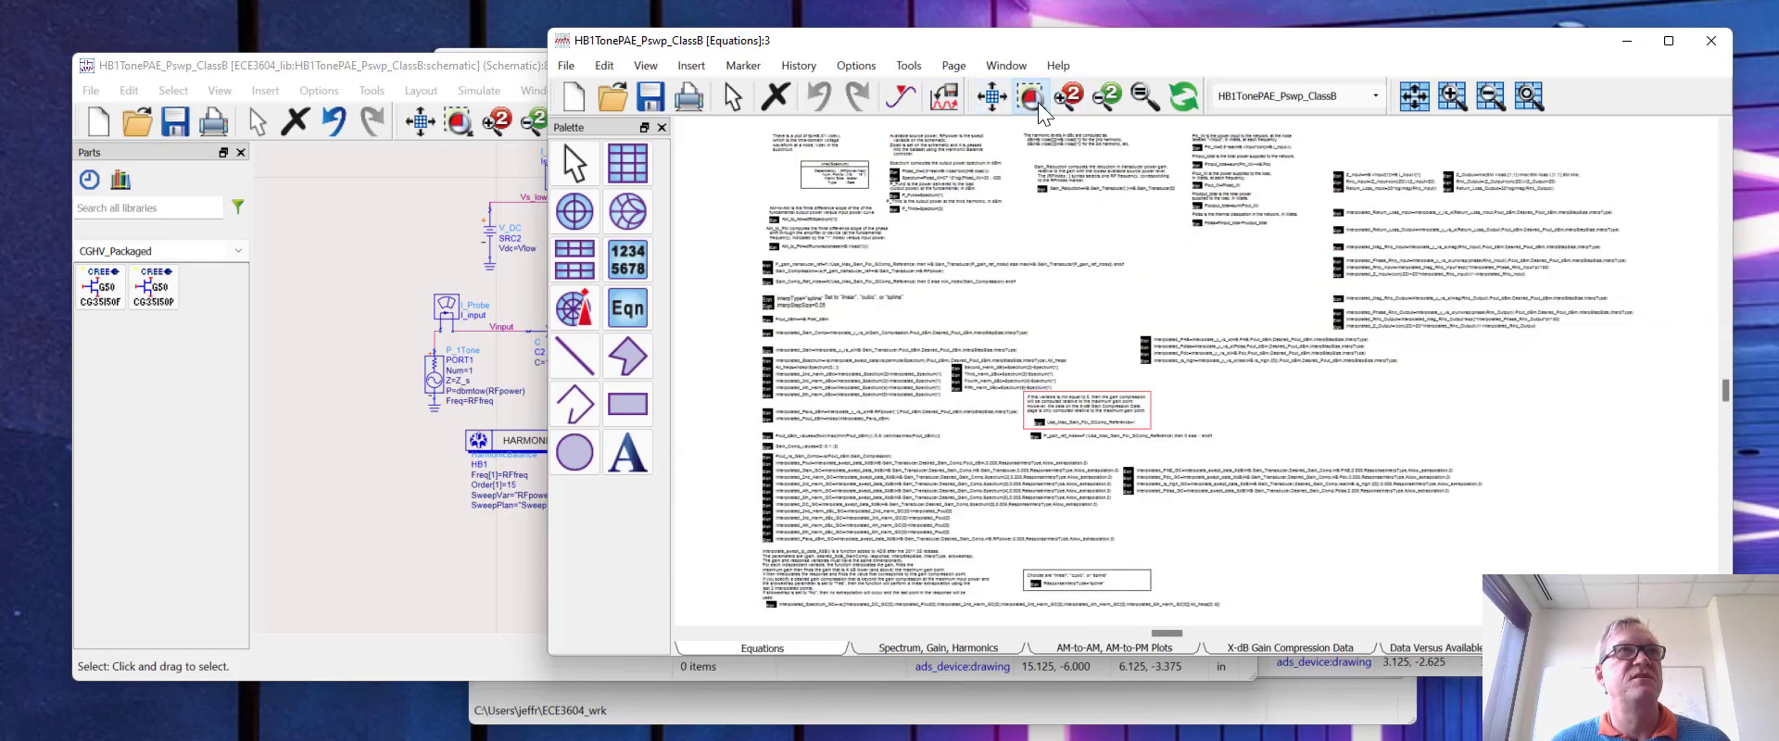
- Inspect the AM_to_AM and AM_to_PM equations, then switch to the Spectrum, Gain, Harmonics page
left_click(1036, 99)
left_click_drag(758, 213, 880, 331)
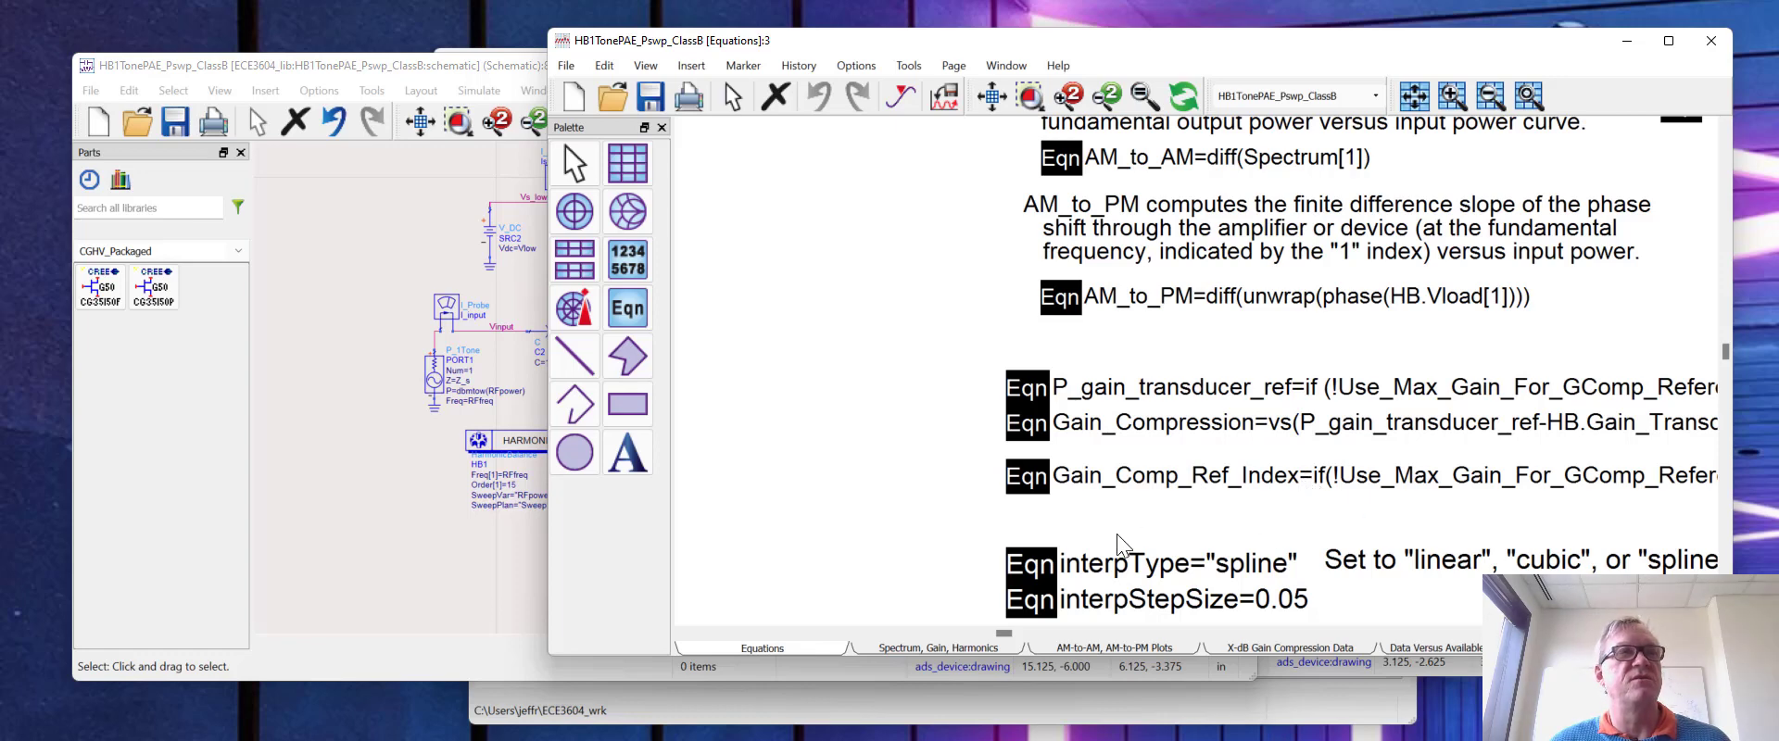
left_click(958, 646)
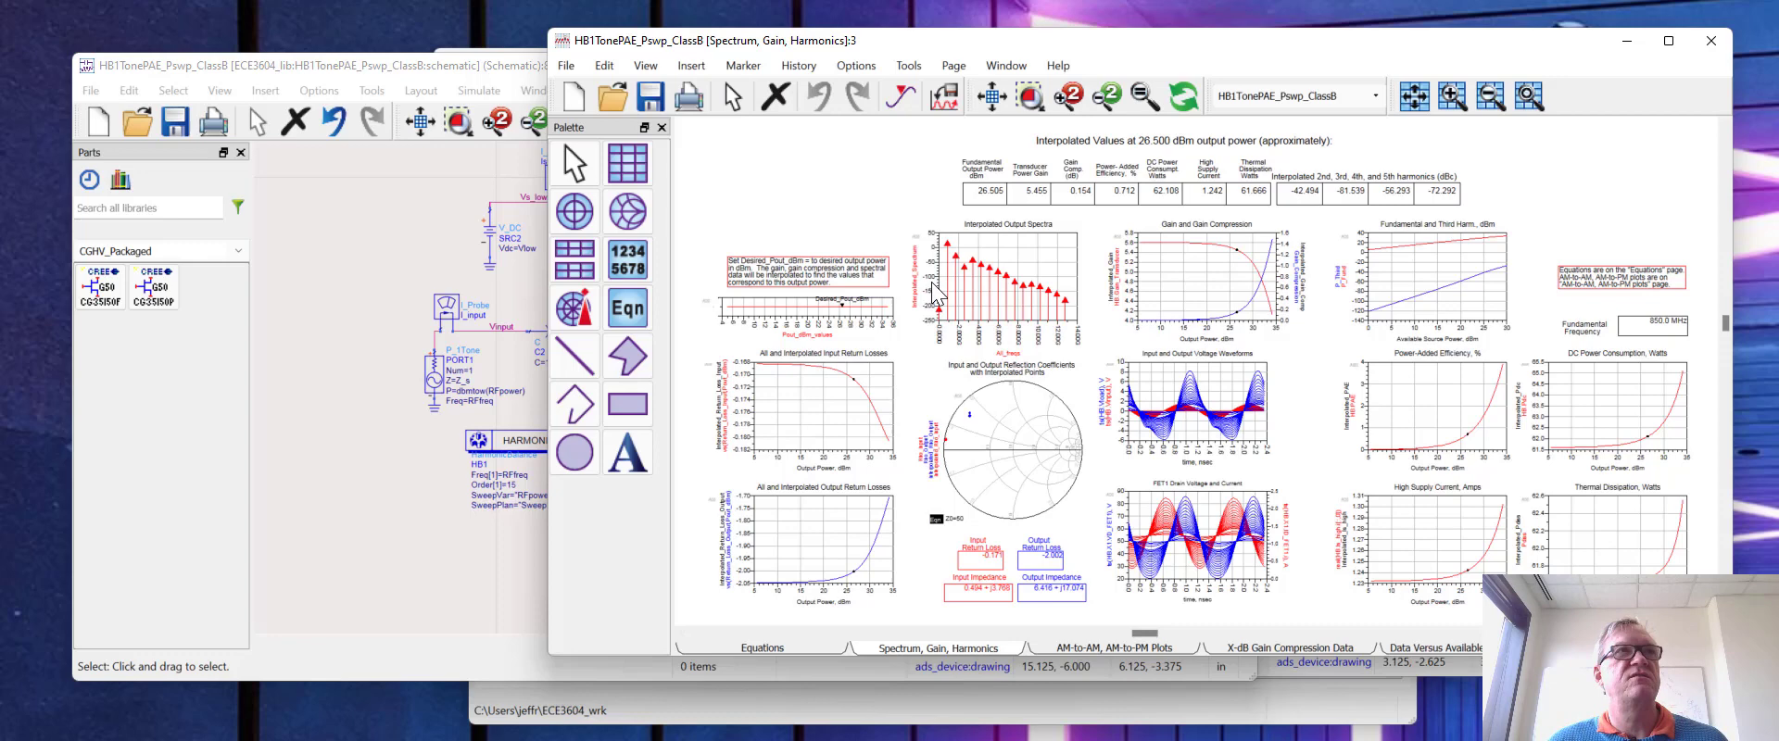
- Zoom into the results table and slide Desired_Pout_dBm to 33, giving 4.542 dB gain and 3.061% PAE
scroll(1143, 243, "down", 2)
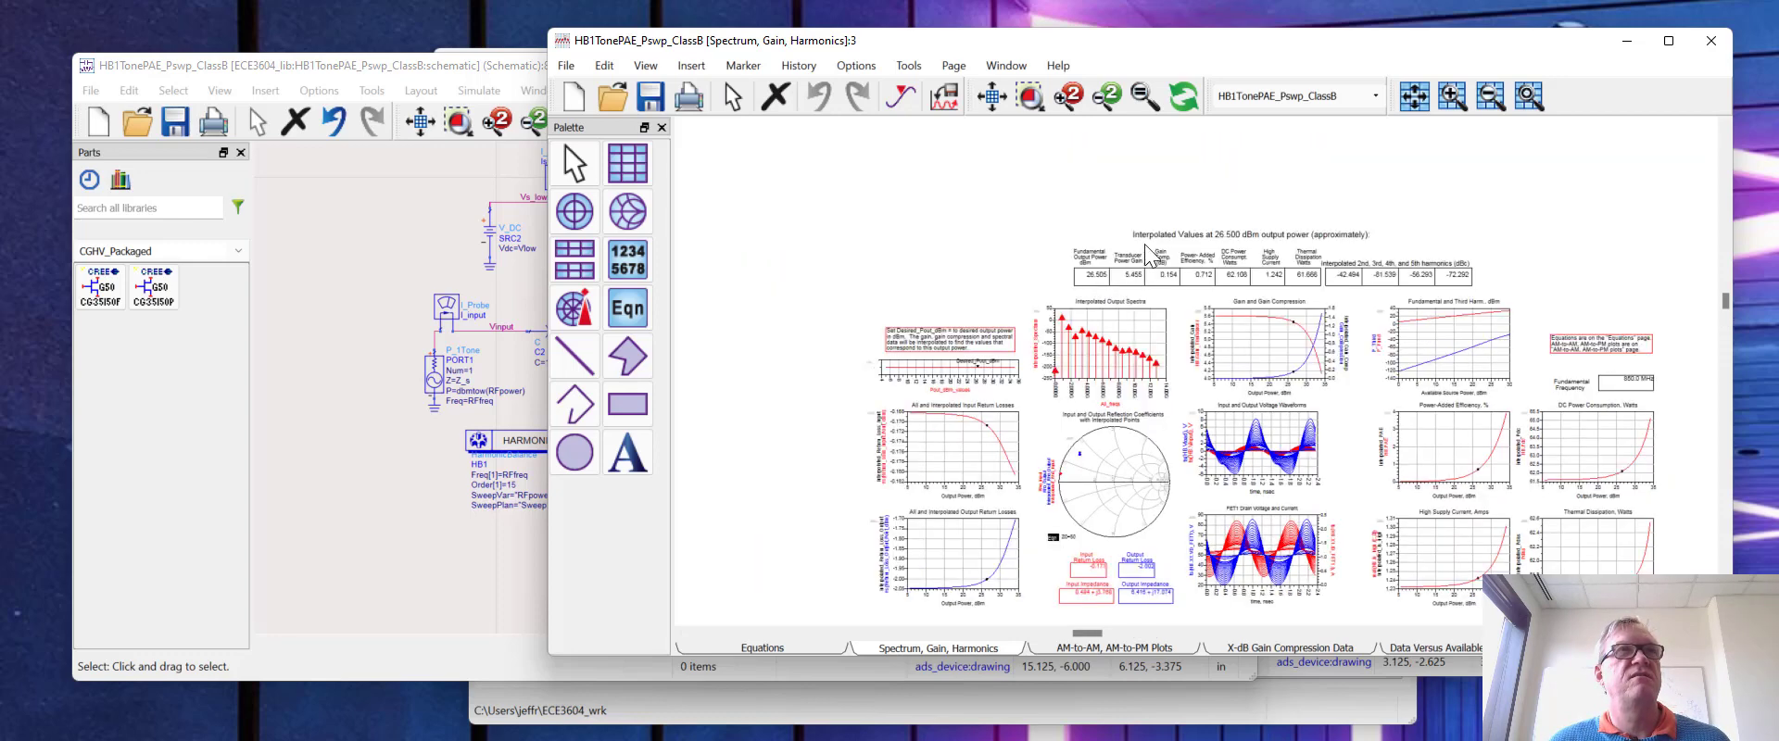
left_click(1030, 95)
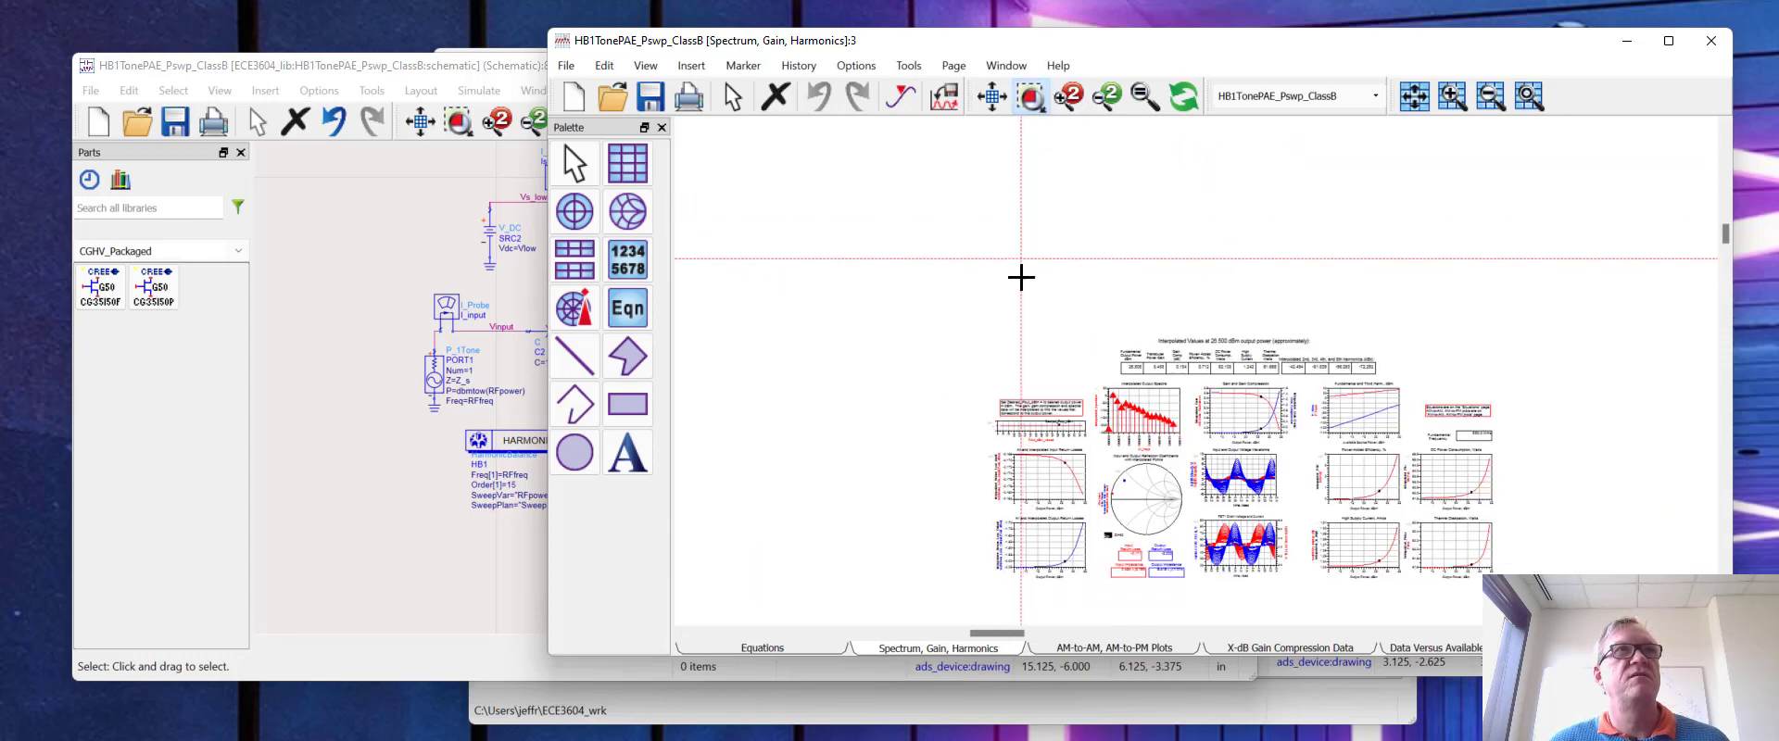
left_click_drag(981, 341, 1378, 457)
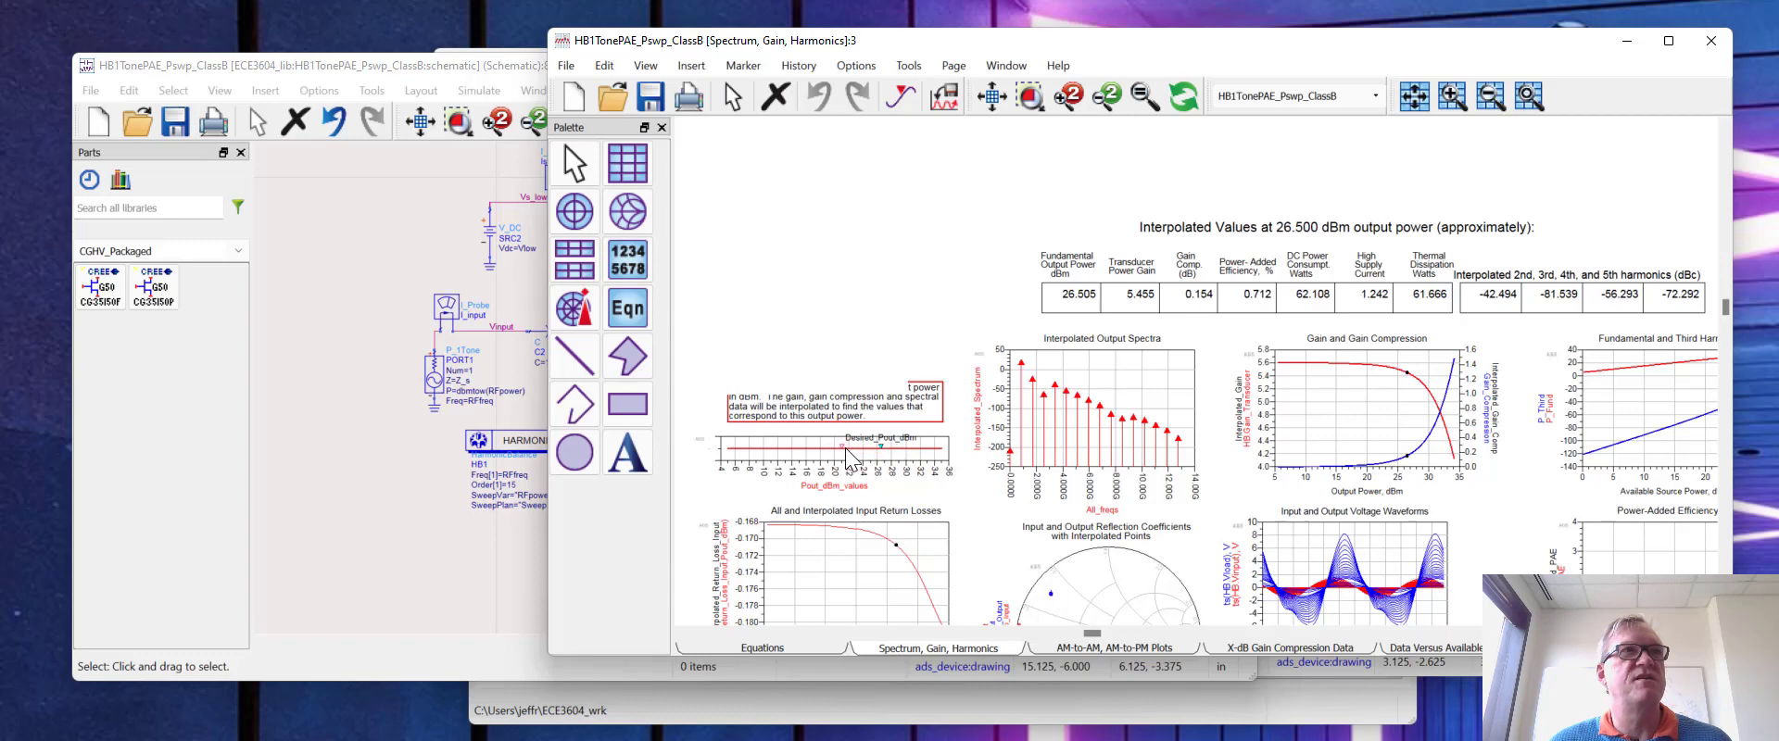
left_click_drag(885, 454, 937, 463)
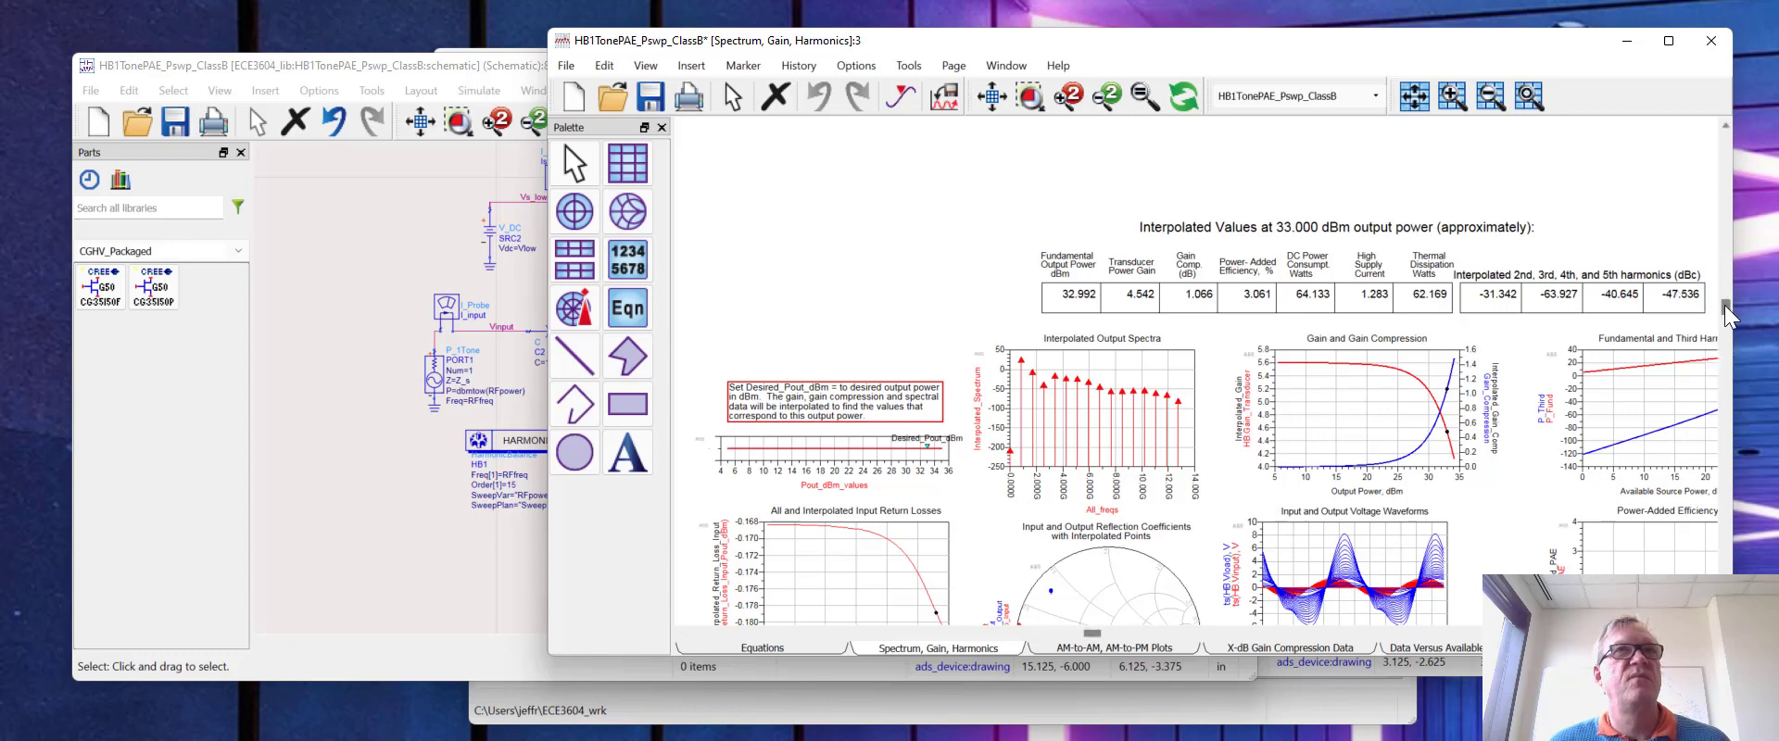
left_click_drag(1725, 306, 1724, 357)
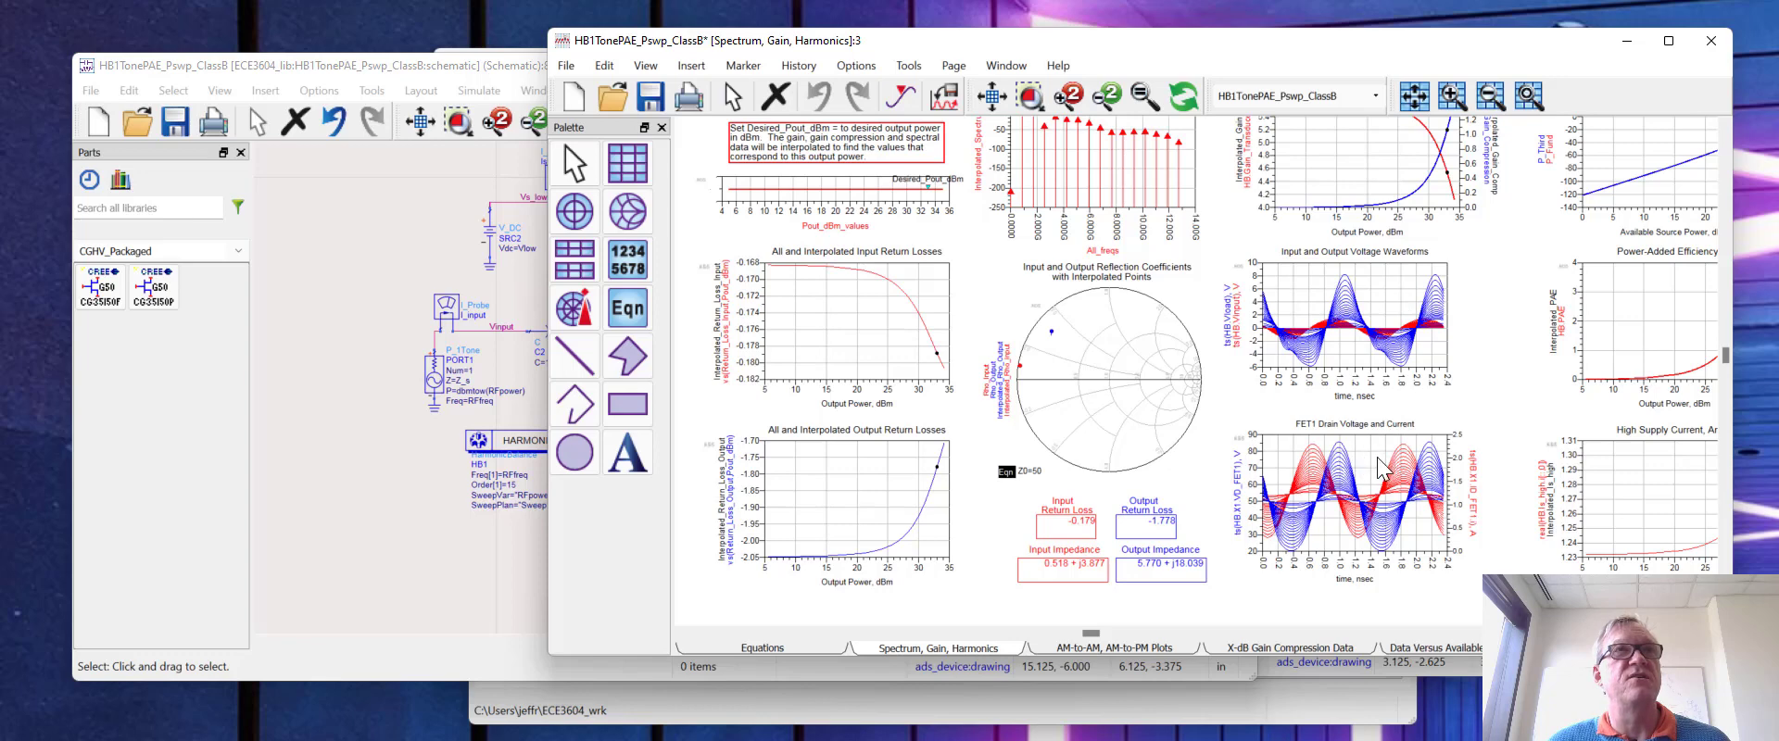
mouse_move(1364, 491)
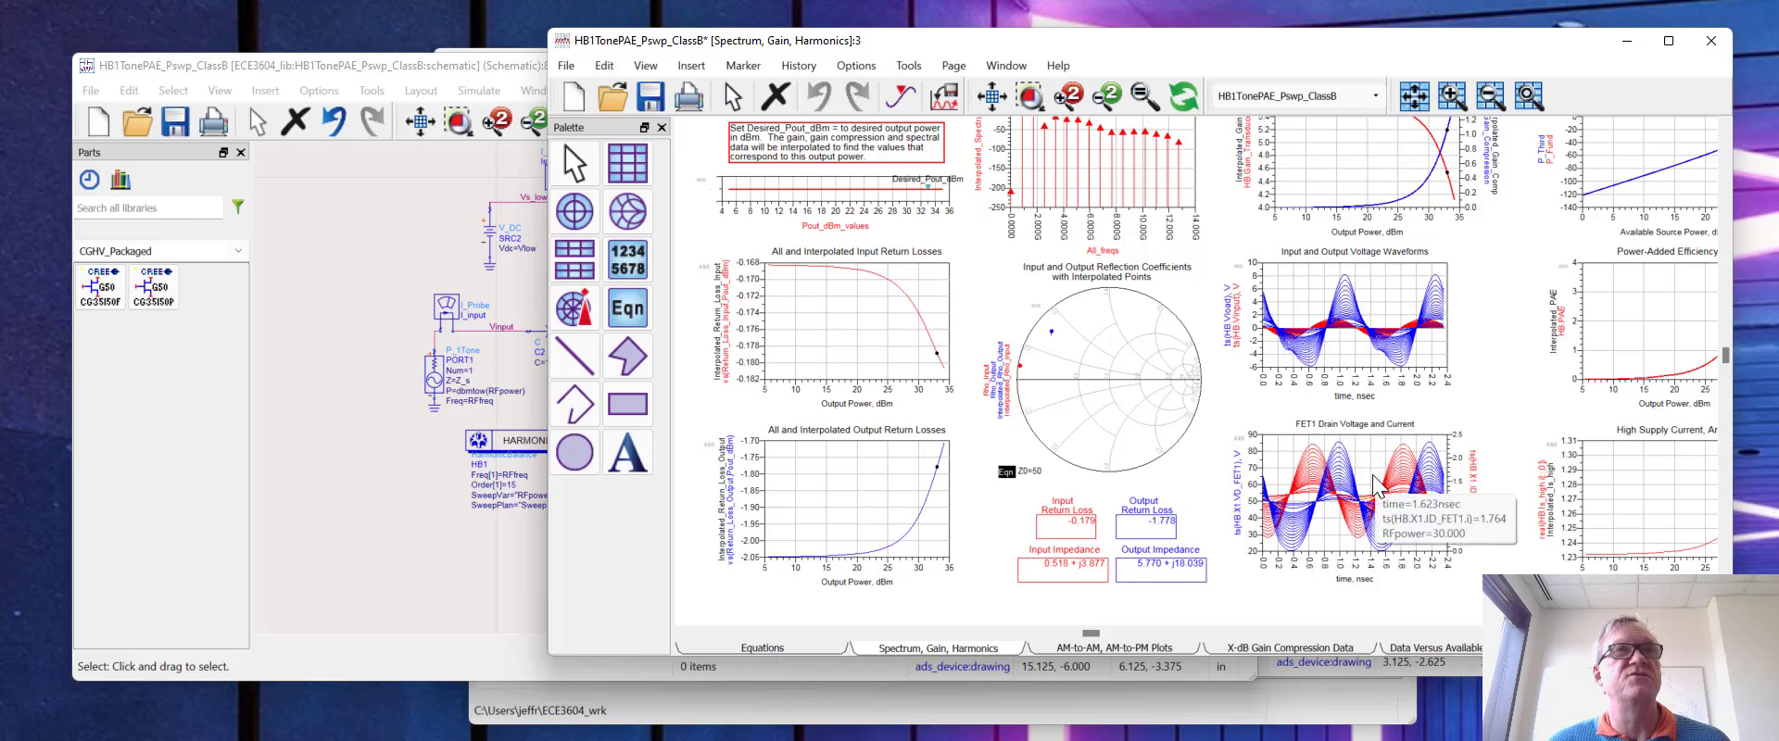
mouse_move(1362, 545)
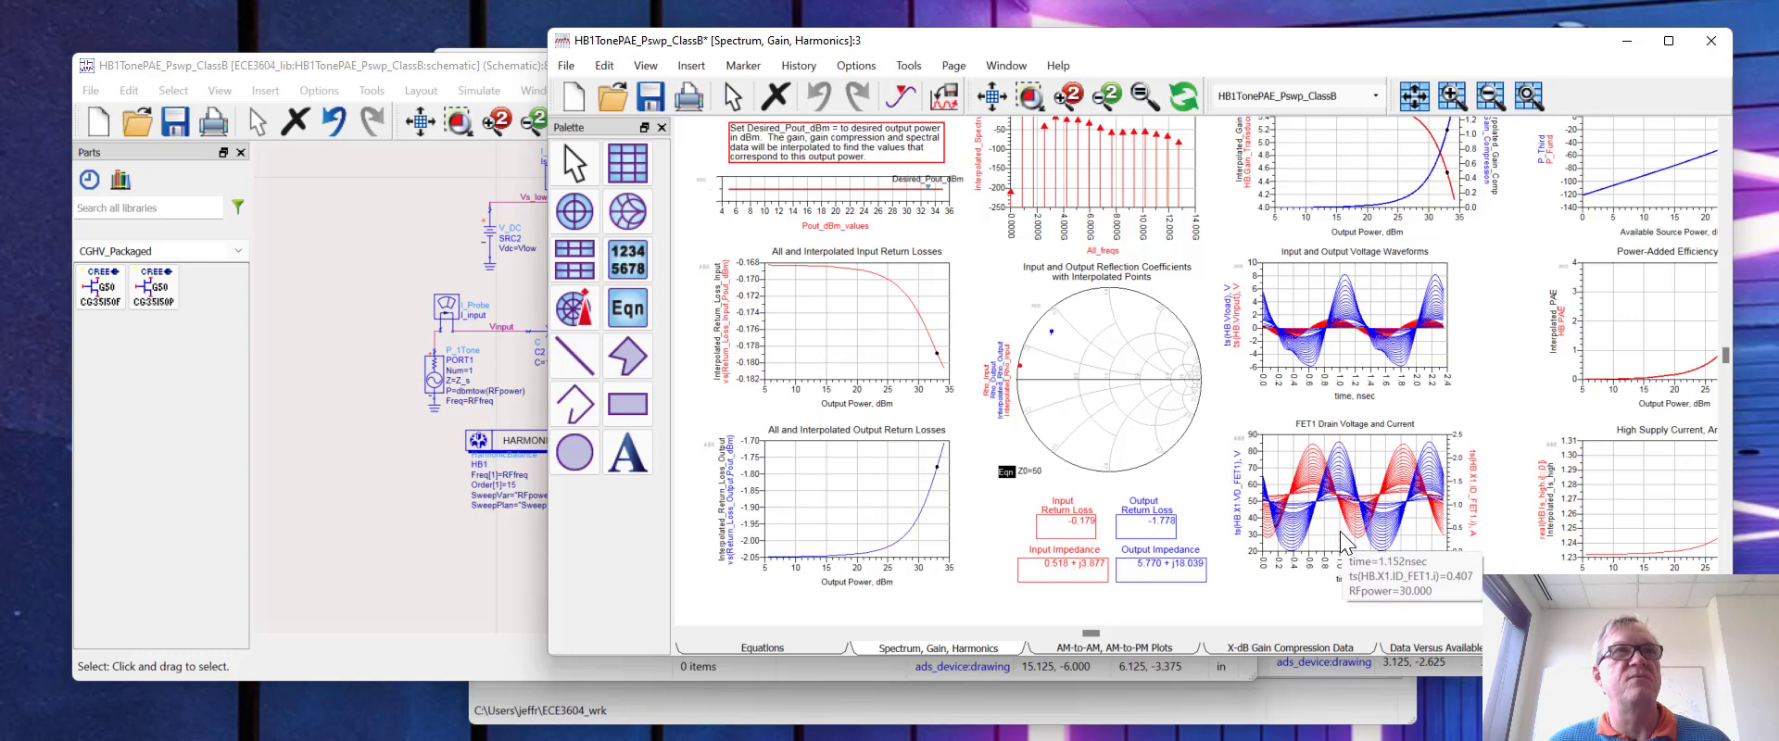
left_click(1341, 534)
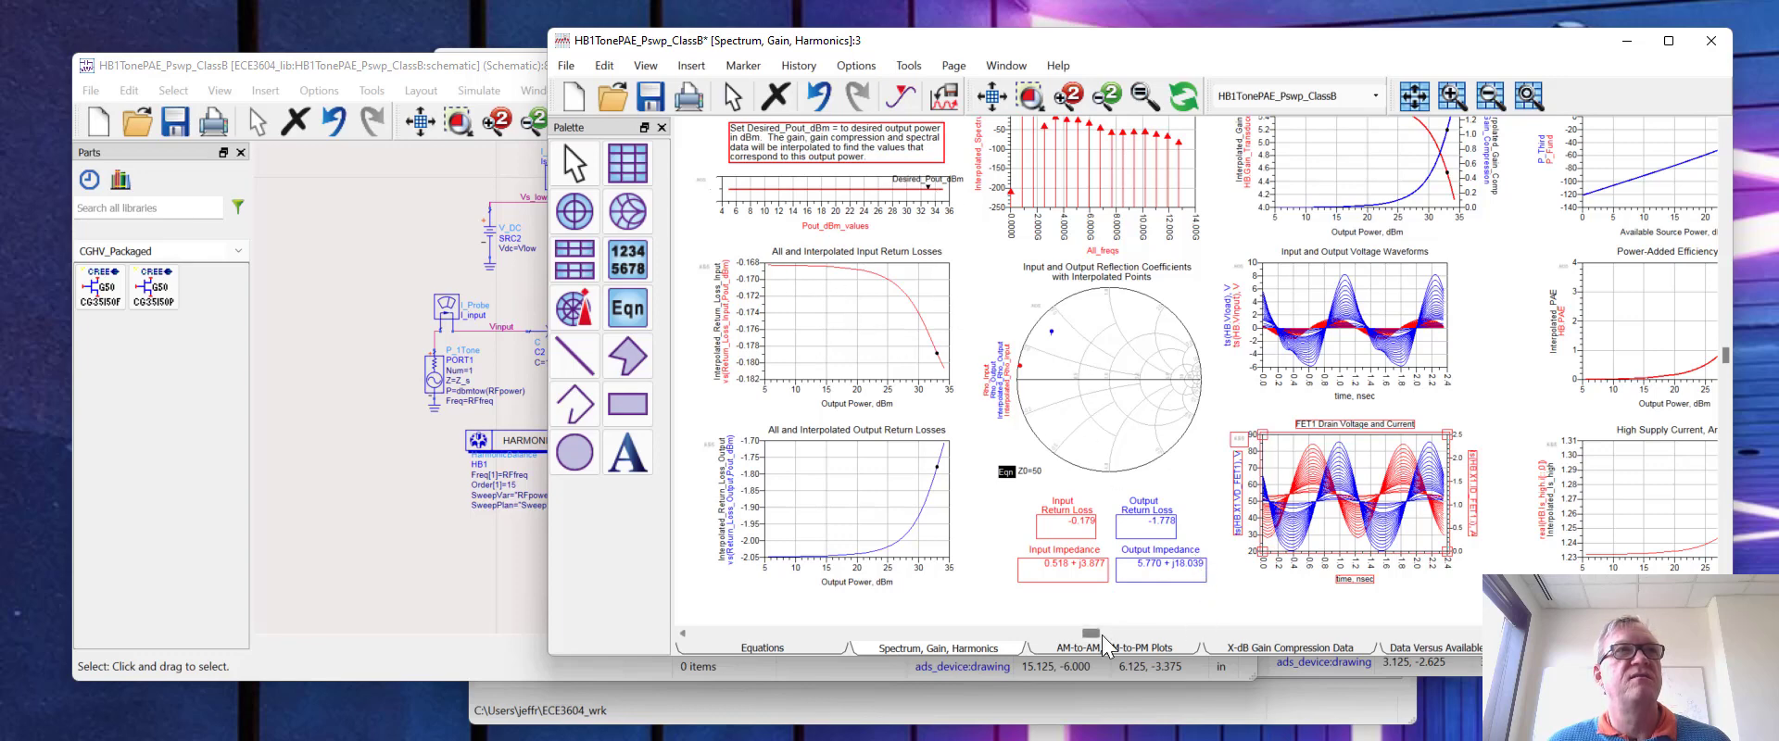
- Read the Spectrum page marker values, then show the X-dB Gain Compression Data page at 1 dB compression
left_click_drag(1090, 634, 1103, 636)
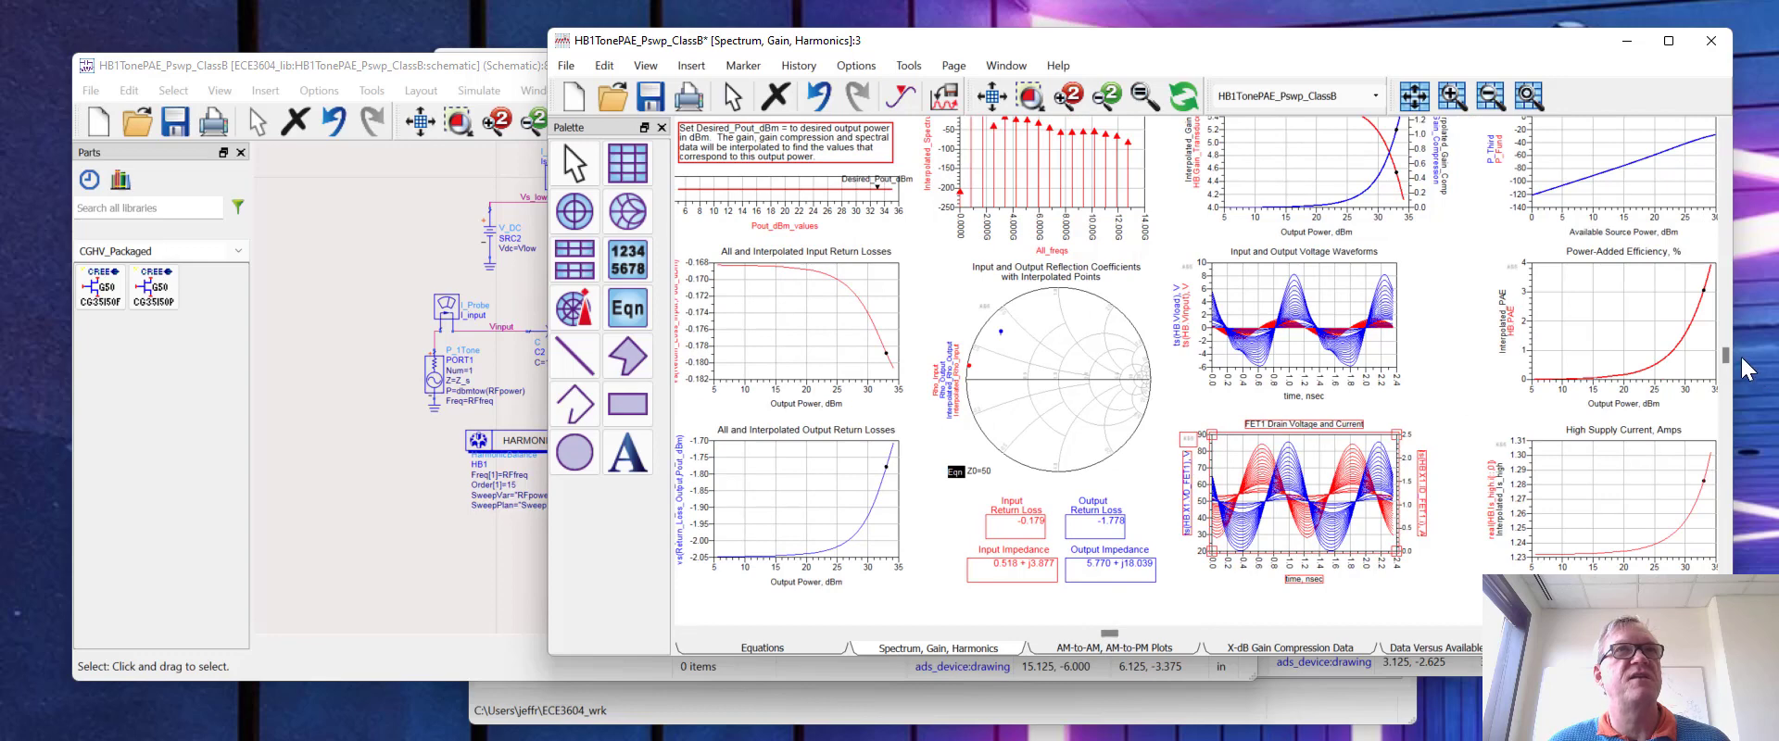
scroll(1731, 363, "up", 3)
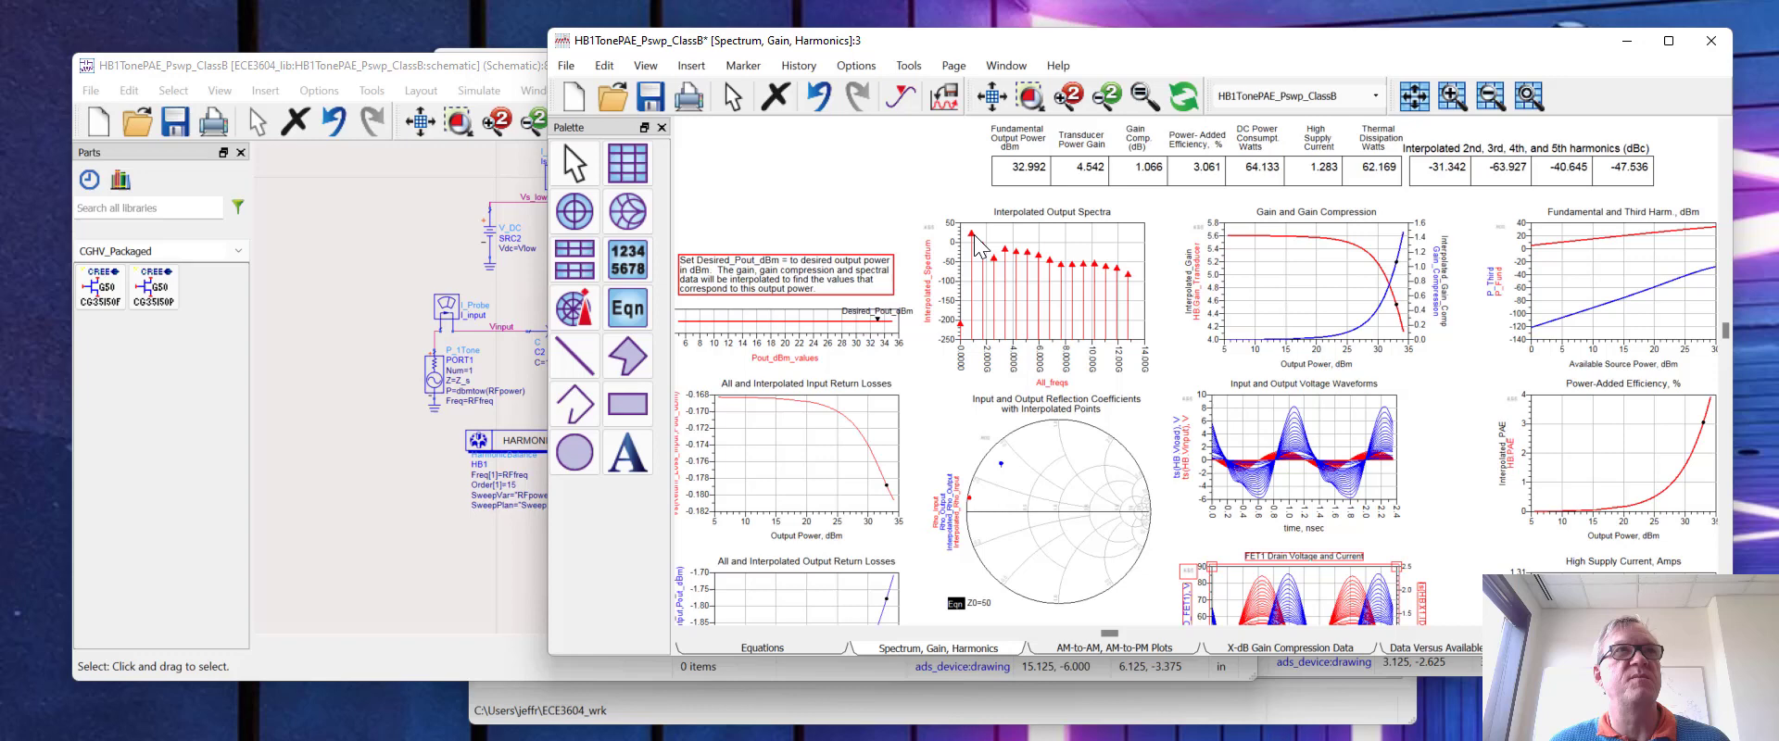
mouse_move(994, 267)
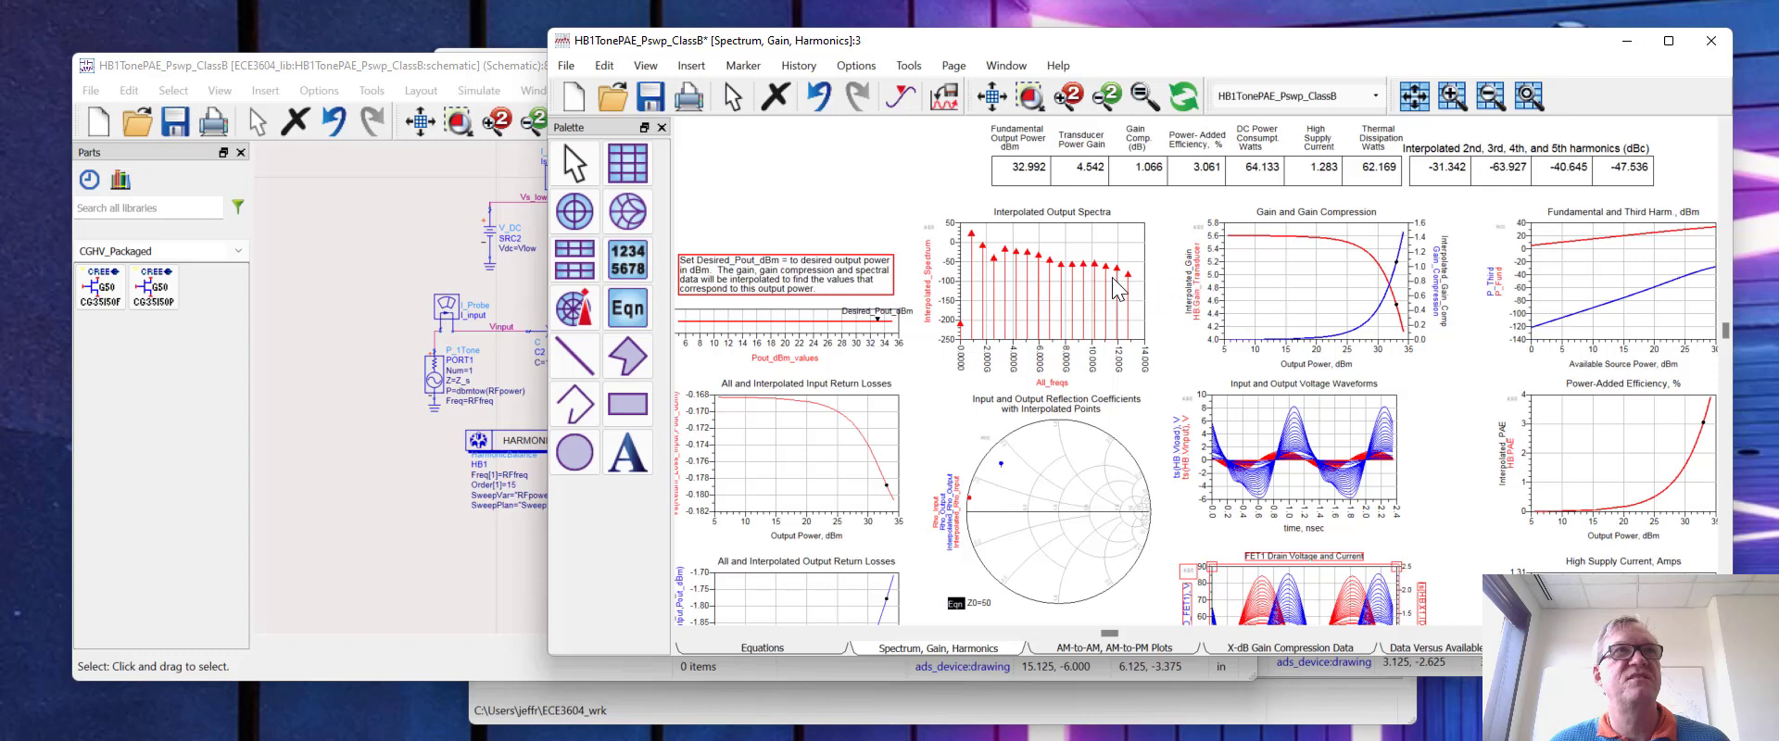
mouse_move(1108, 283)
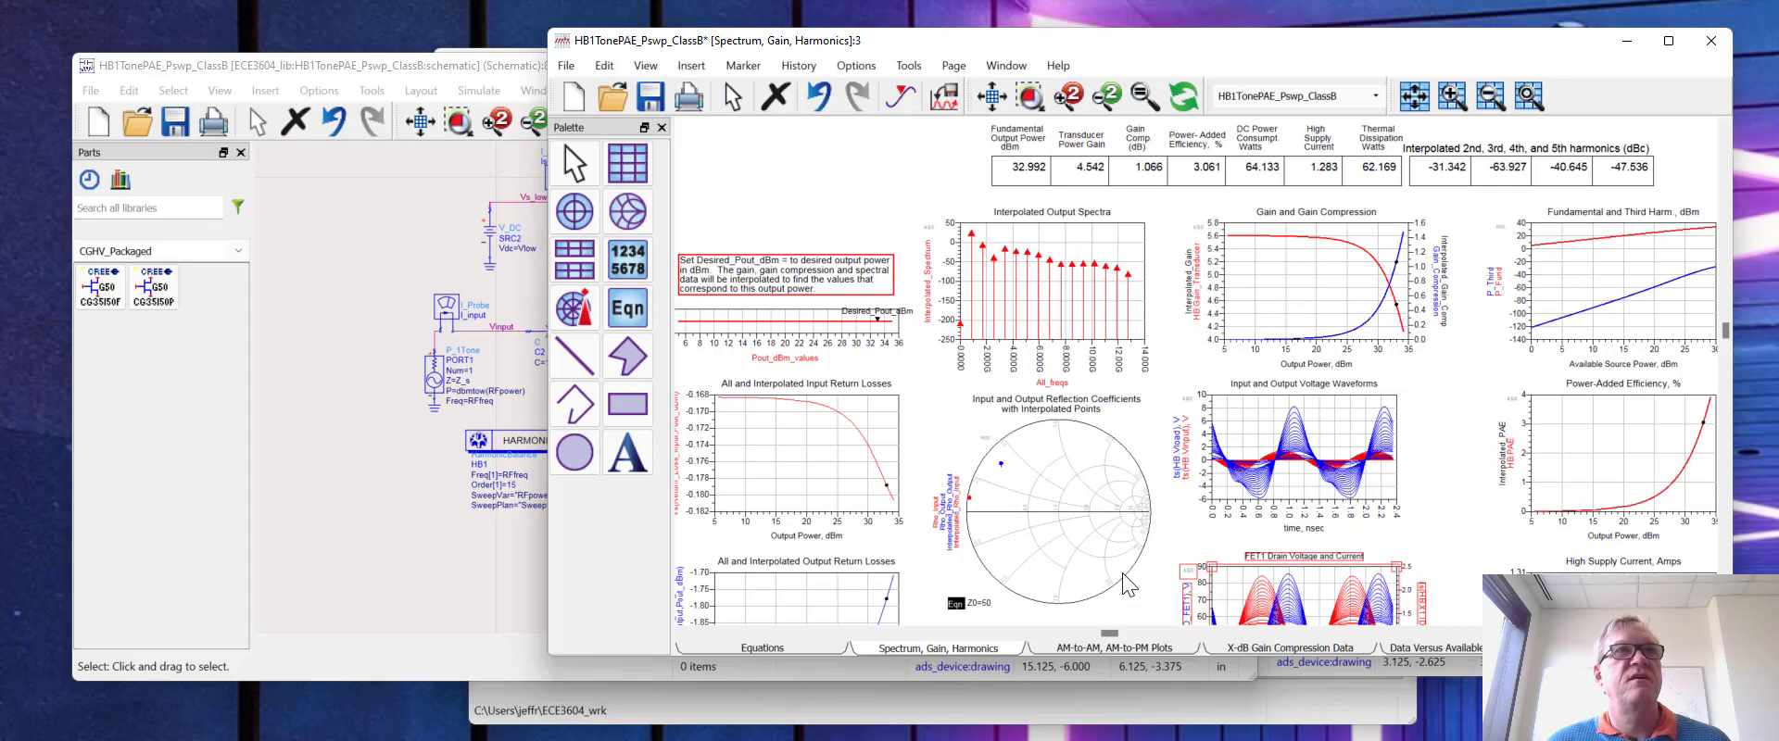
left_click_drag(1112, 637, 1182, 638)
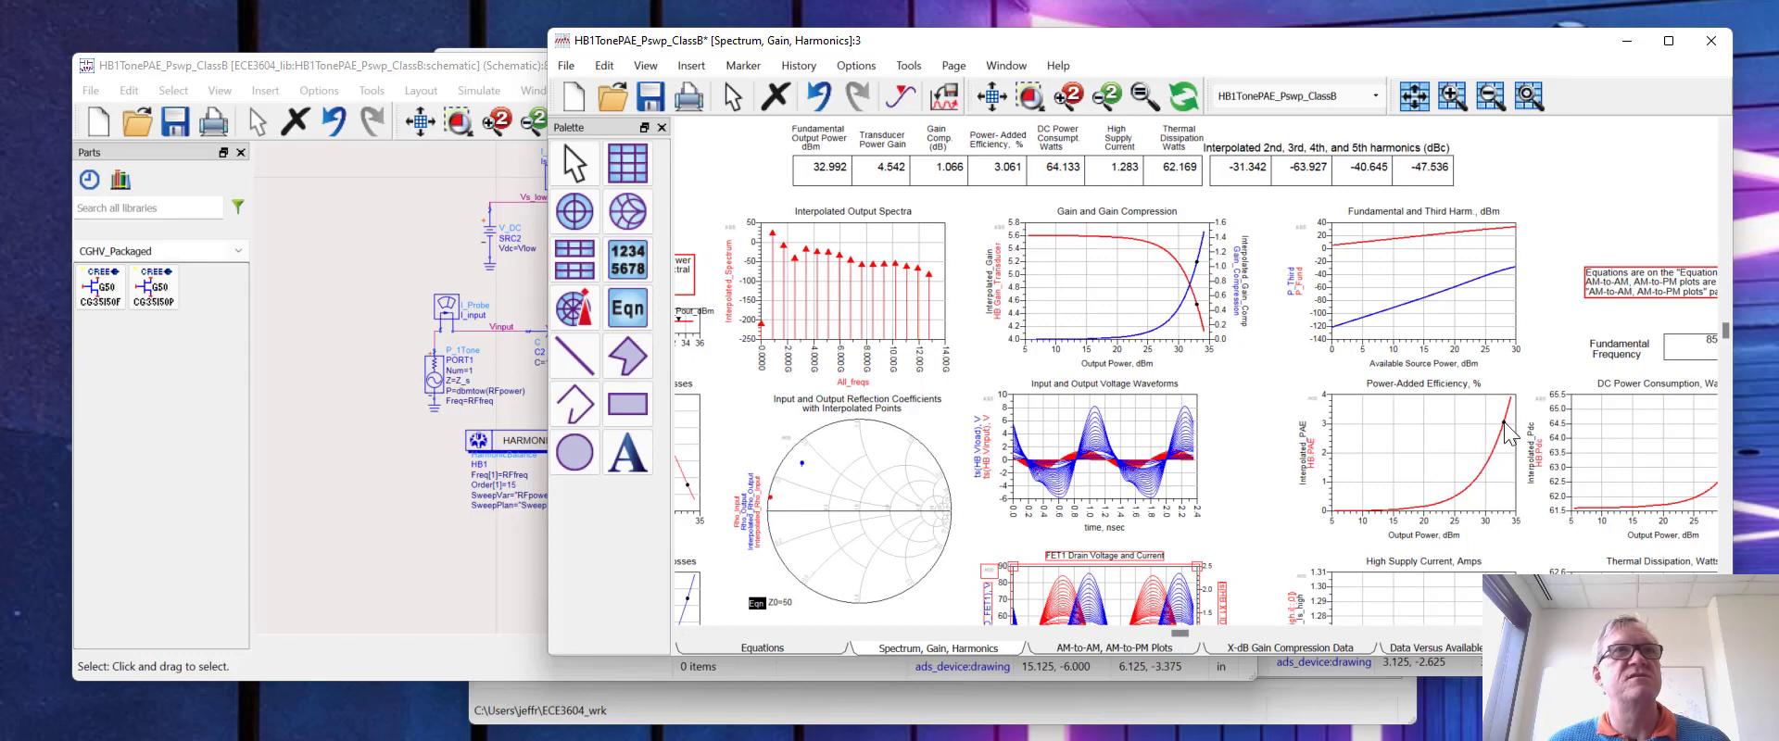
mouse_move(1503, 424)
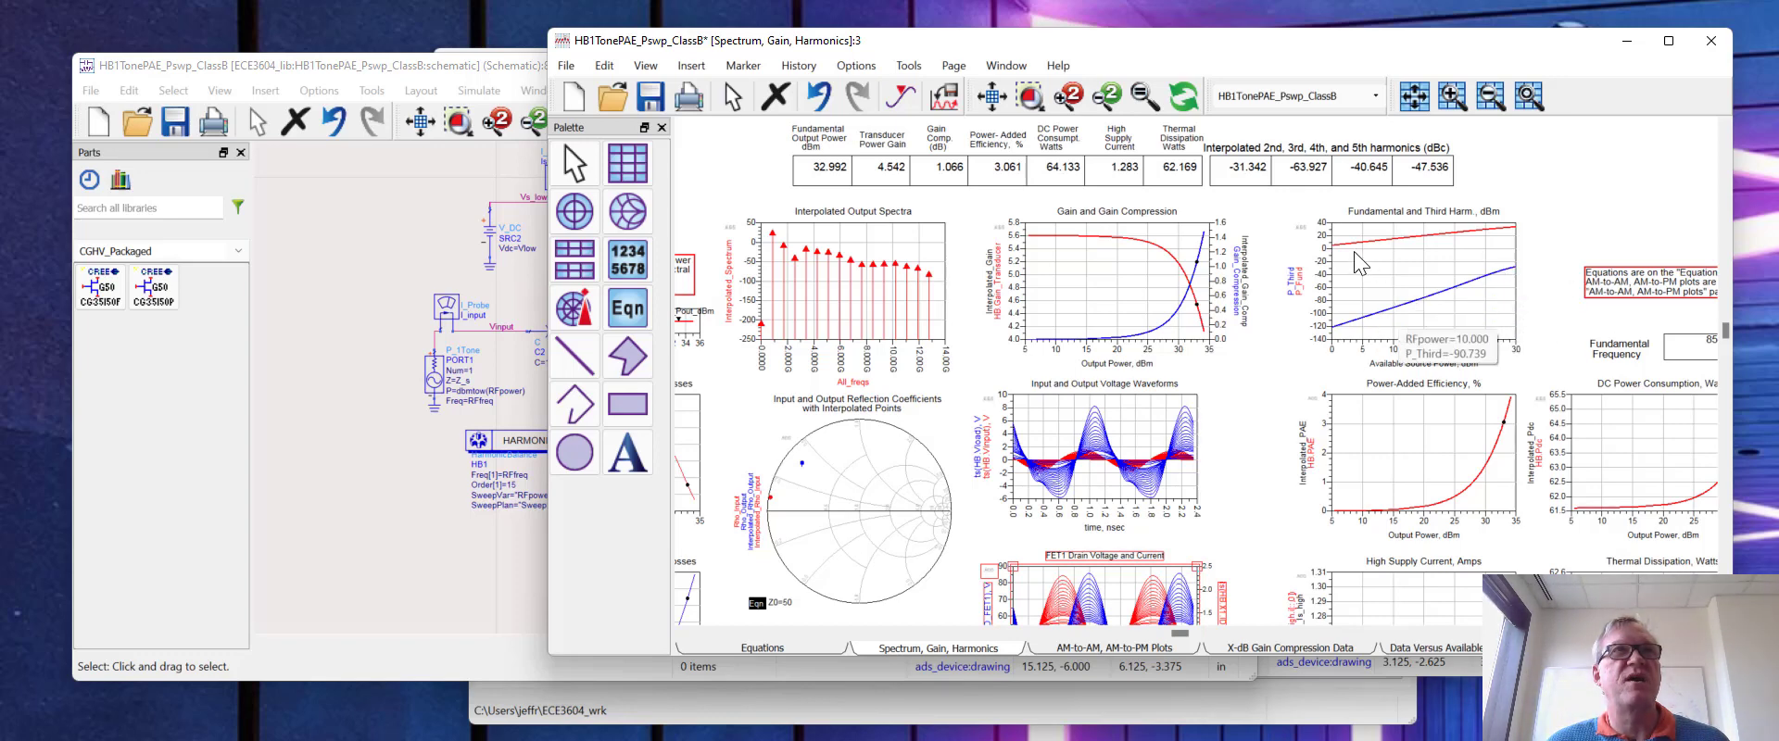
mouse_move(1353, 252)
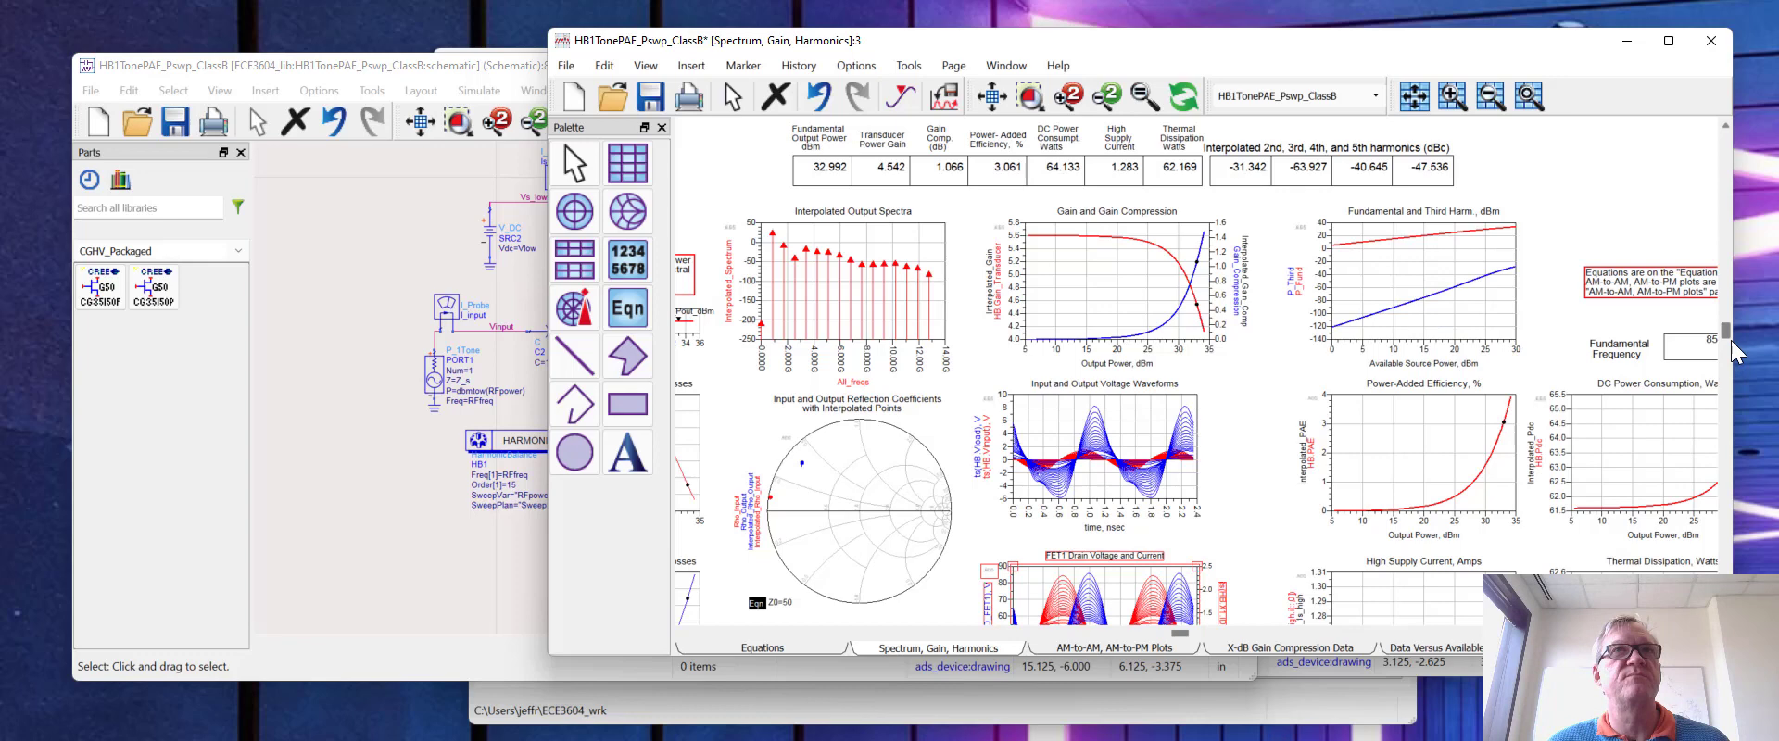
left_click_drag(1725, 343, 1726, 355)
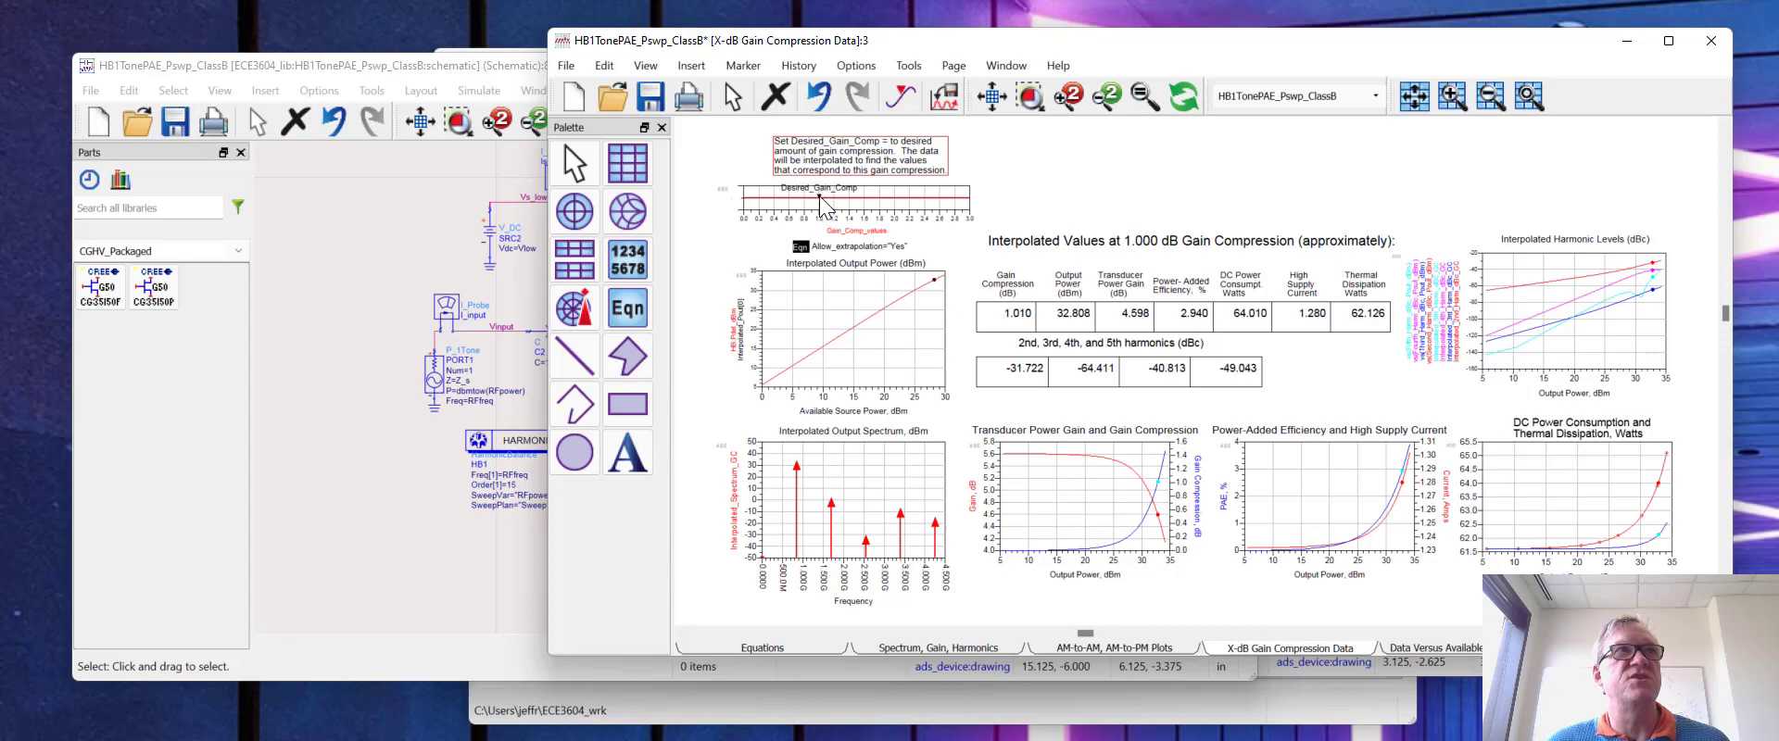
- Raise Desired_Gain_Comp to 2 dB and go back to the Spectrum, Gain, Harmonics page
left_click_drag(821, 203, 895, 209)
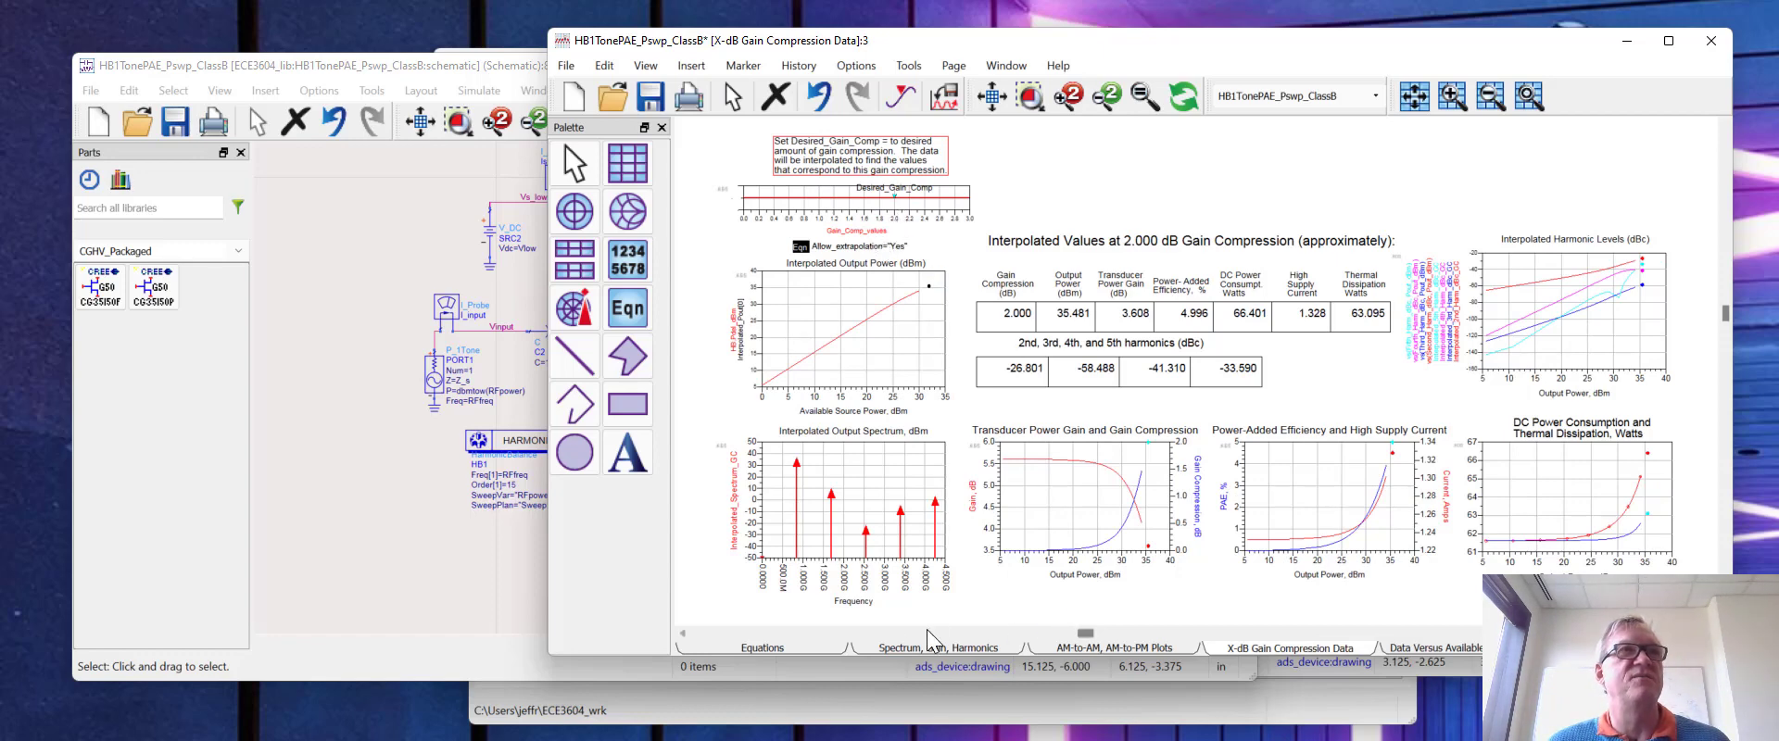
left_click(874, 645)
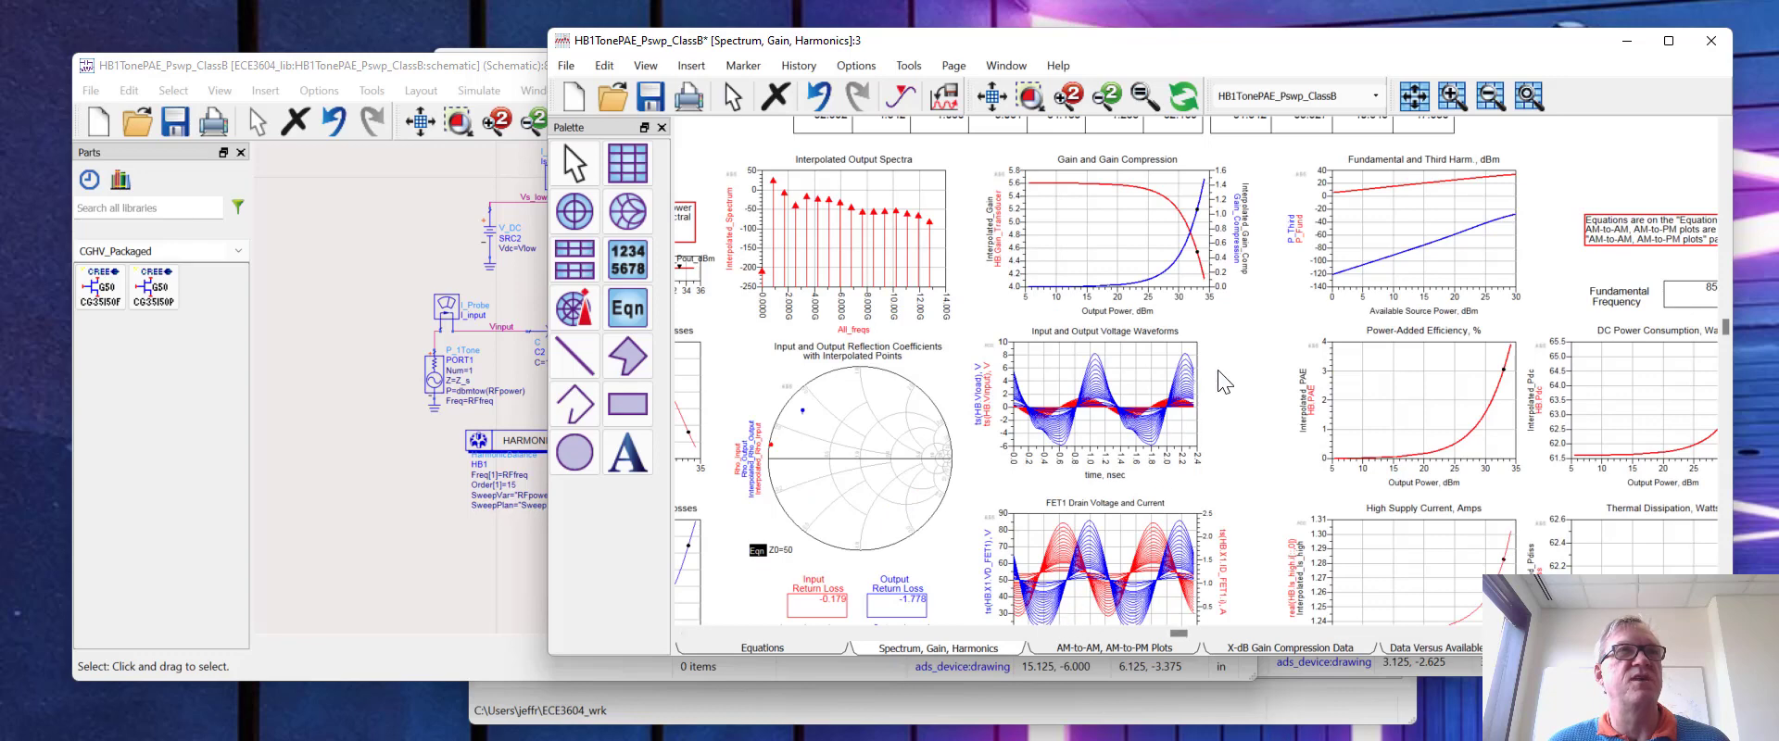